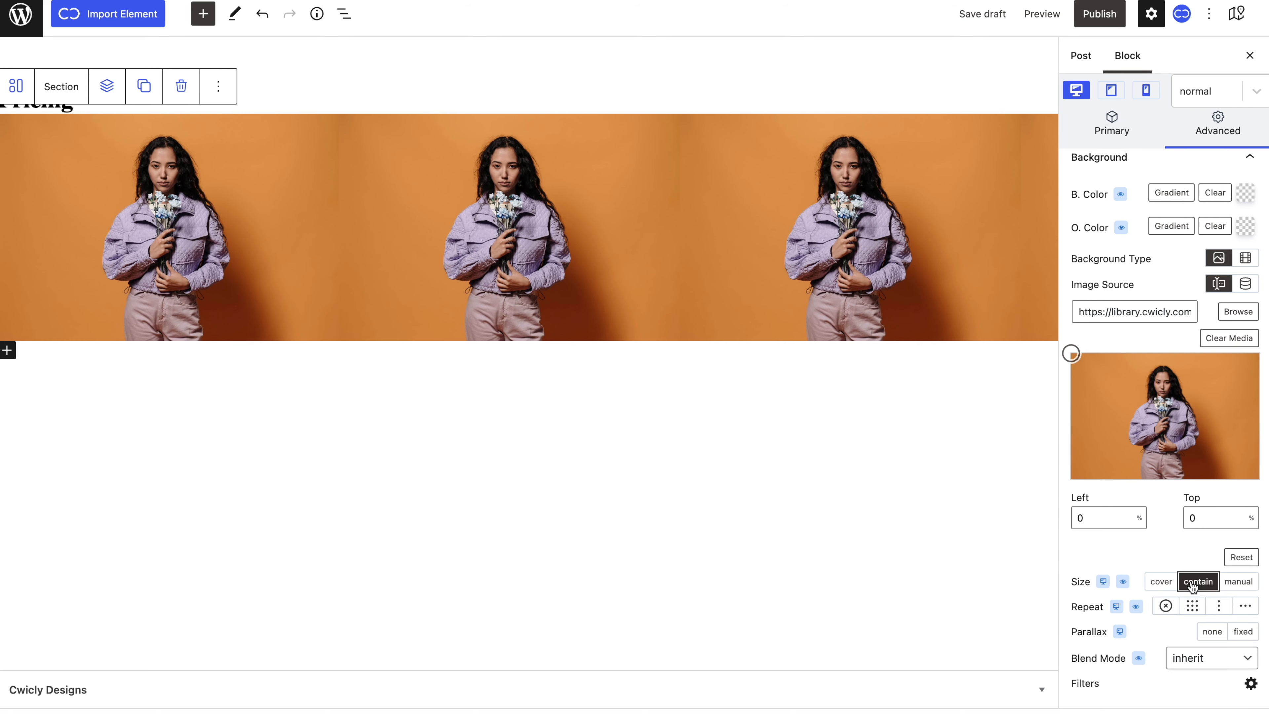
Set the section's background image size to cover and its minimum height to 100 vh.
left_click(1169, 587)
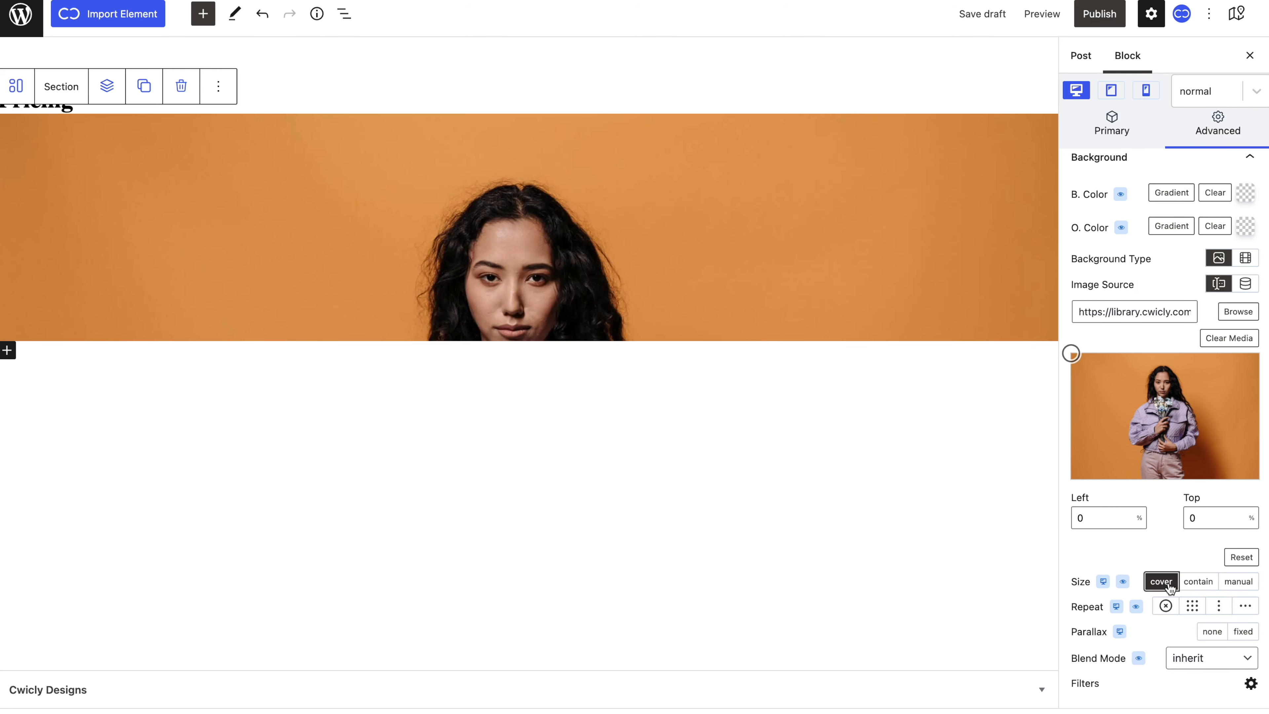
left_click(1139, 159)
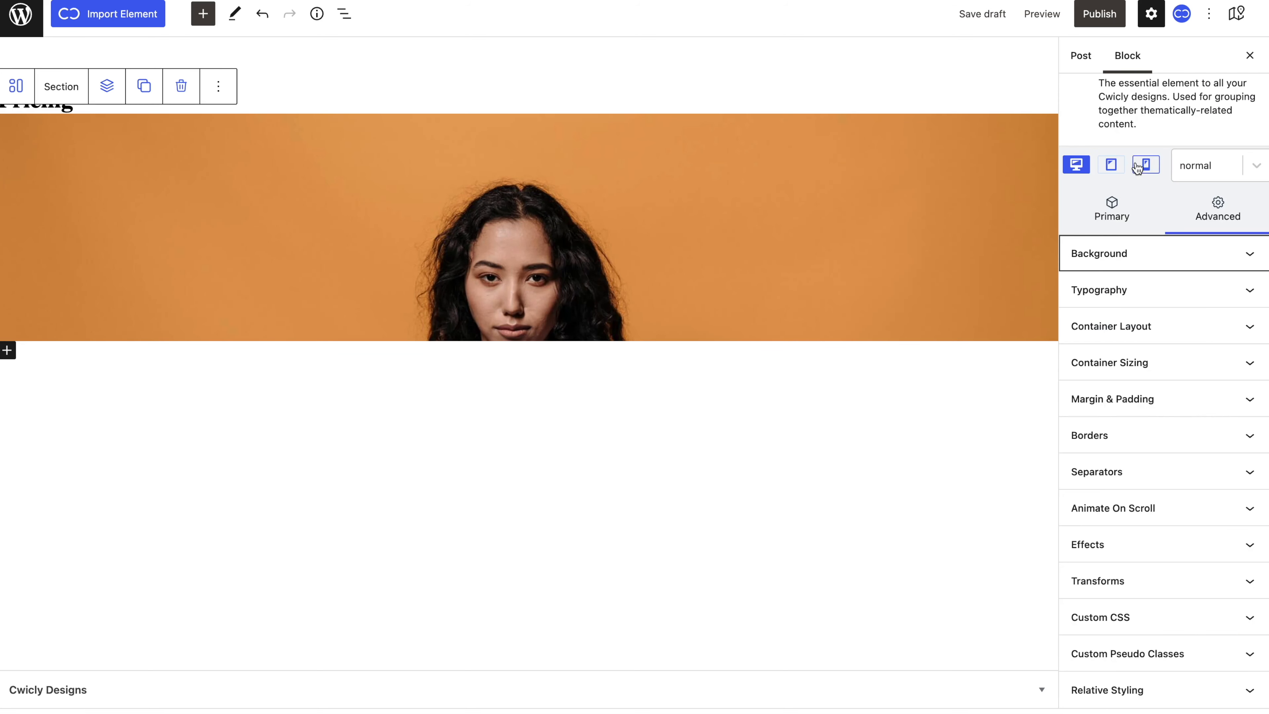
left_click(1144, 363)
left_click(1187, 469)
type("100")
left_click(1218, 469)
left_click(1219, 530)
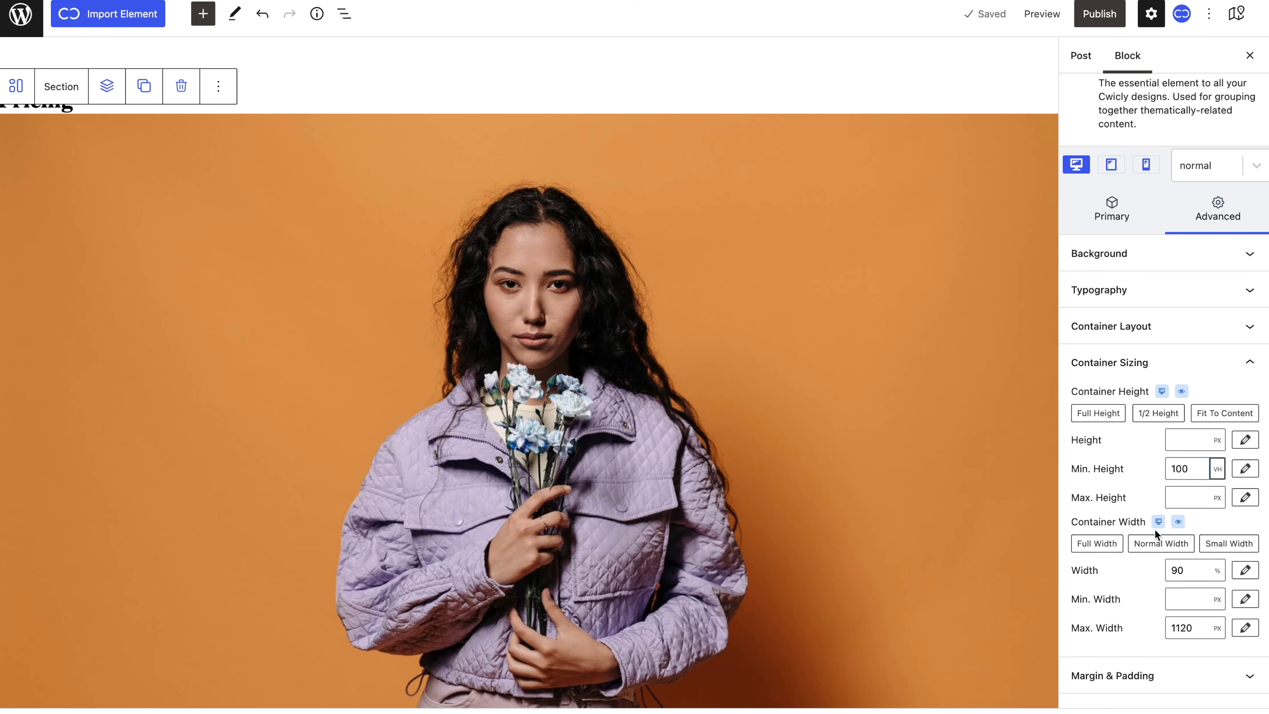
Add a Heading block inside the background image section.
left_click(822, 457)
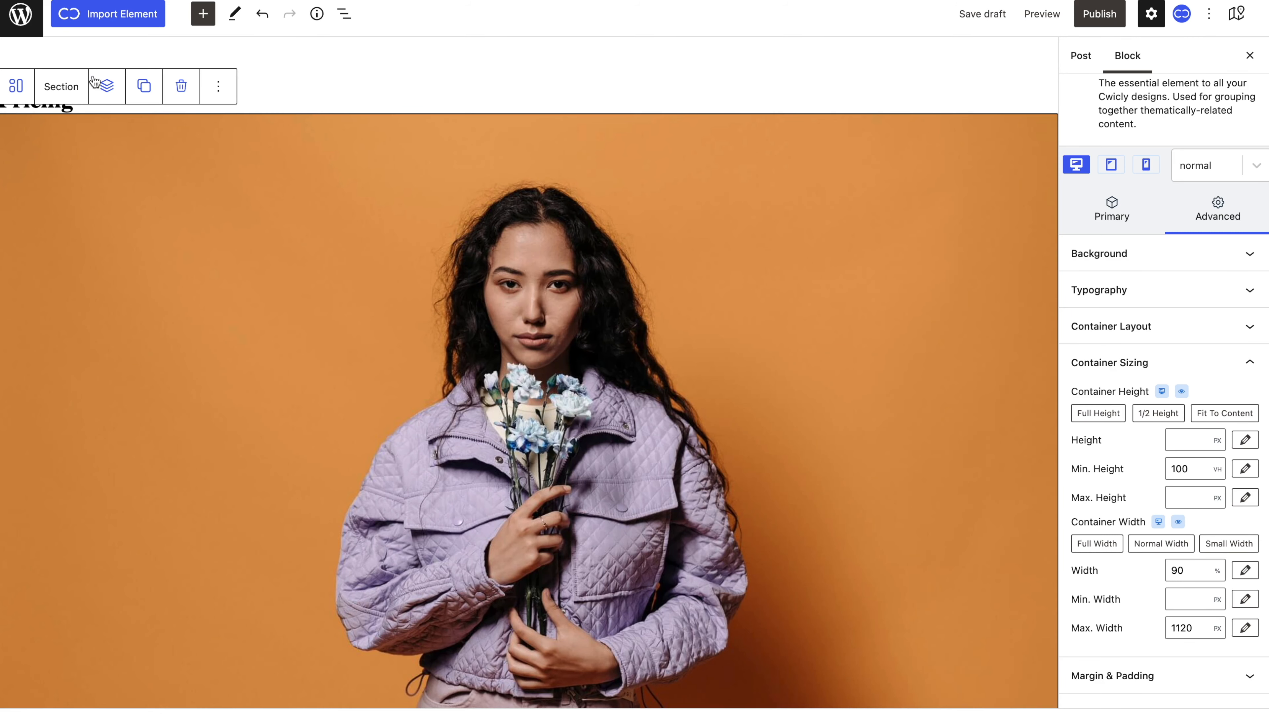
left_click(105, 85)
left_click(281, 267)
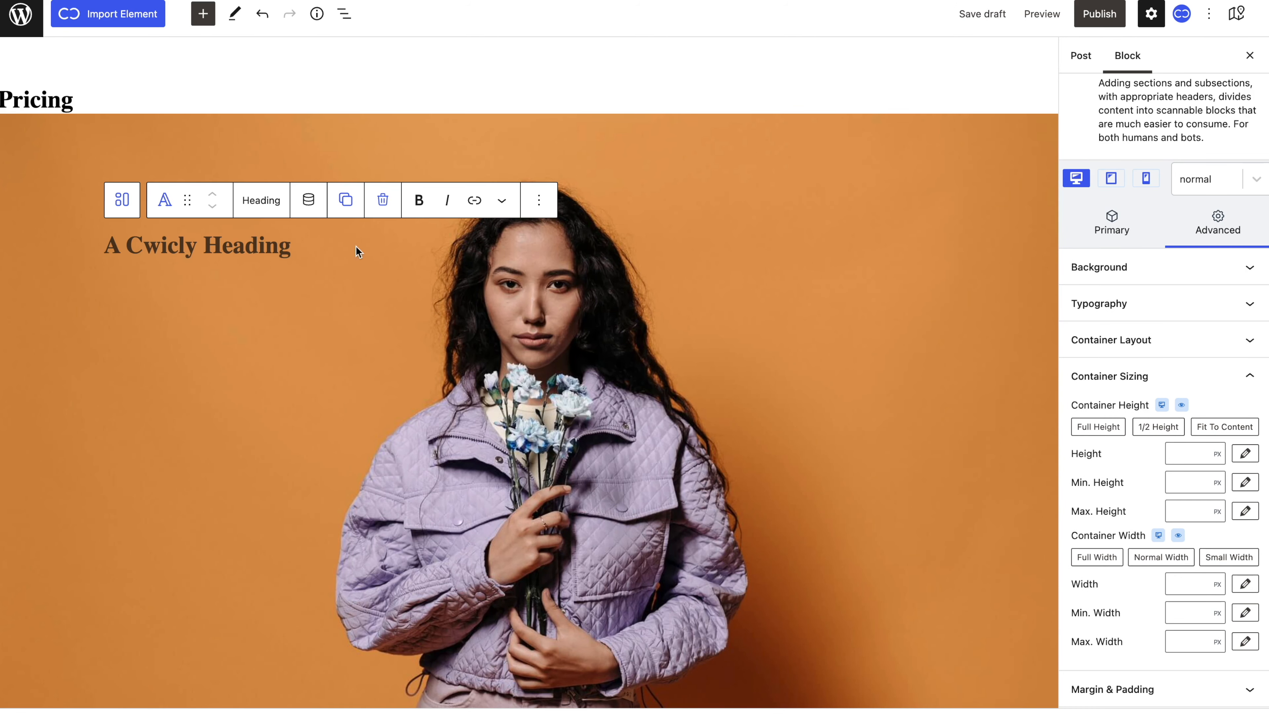
Lay out the section's content in a column, aligned to the start and justified to the center.
left_click(625, 220)
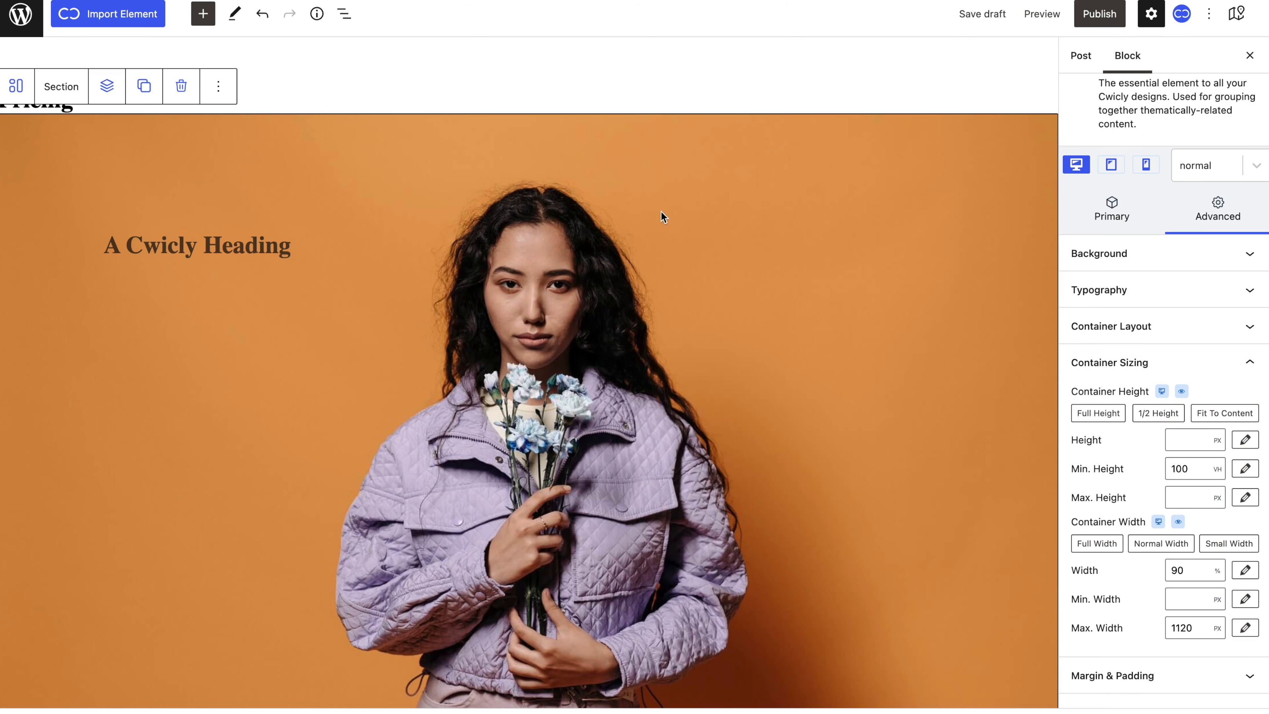
left_click(1098, 210)
left_click(1217, 586)
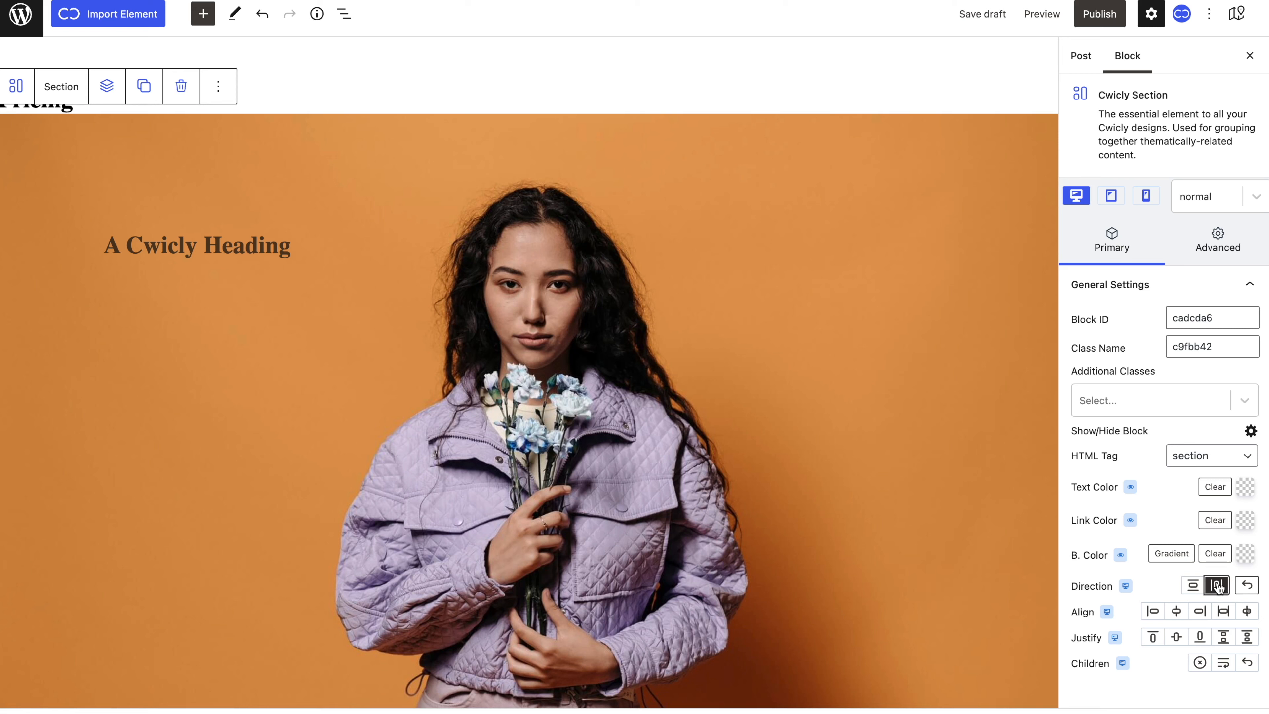
left_click(1160, 610)
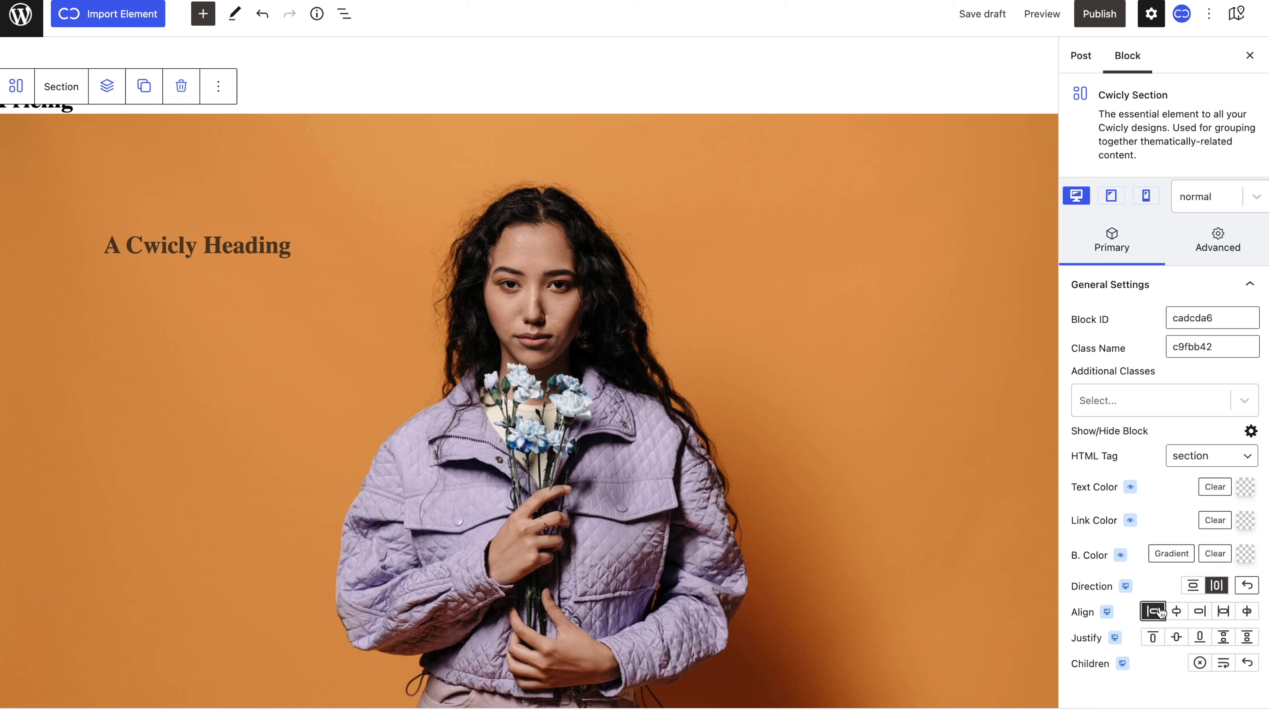
left_click(1177, 638)
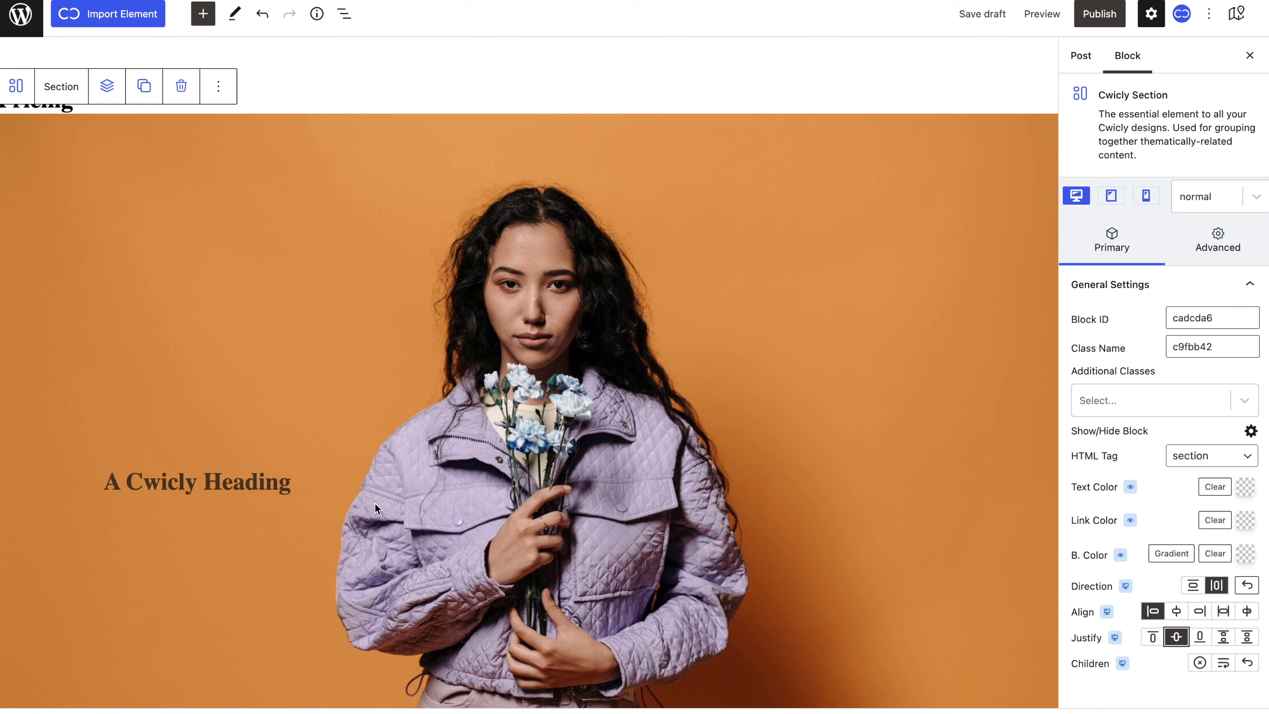
Change the heading text to "We slashed the prices just for you" and set its font size to 66 px.
triple_click(264, 482)
type("We slashed the prices just for you")
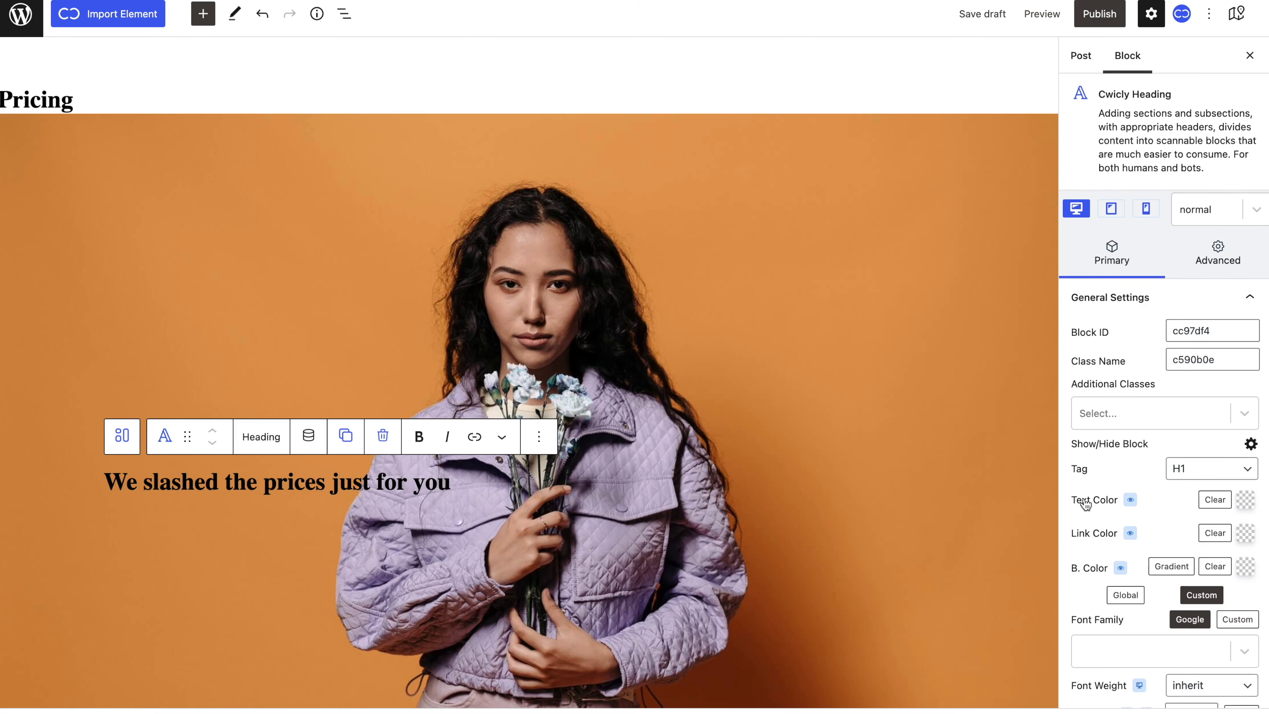
scroll(1082, 502, "down", 3)
left_click(1176, 565)
type("66")
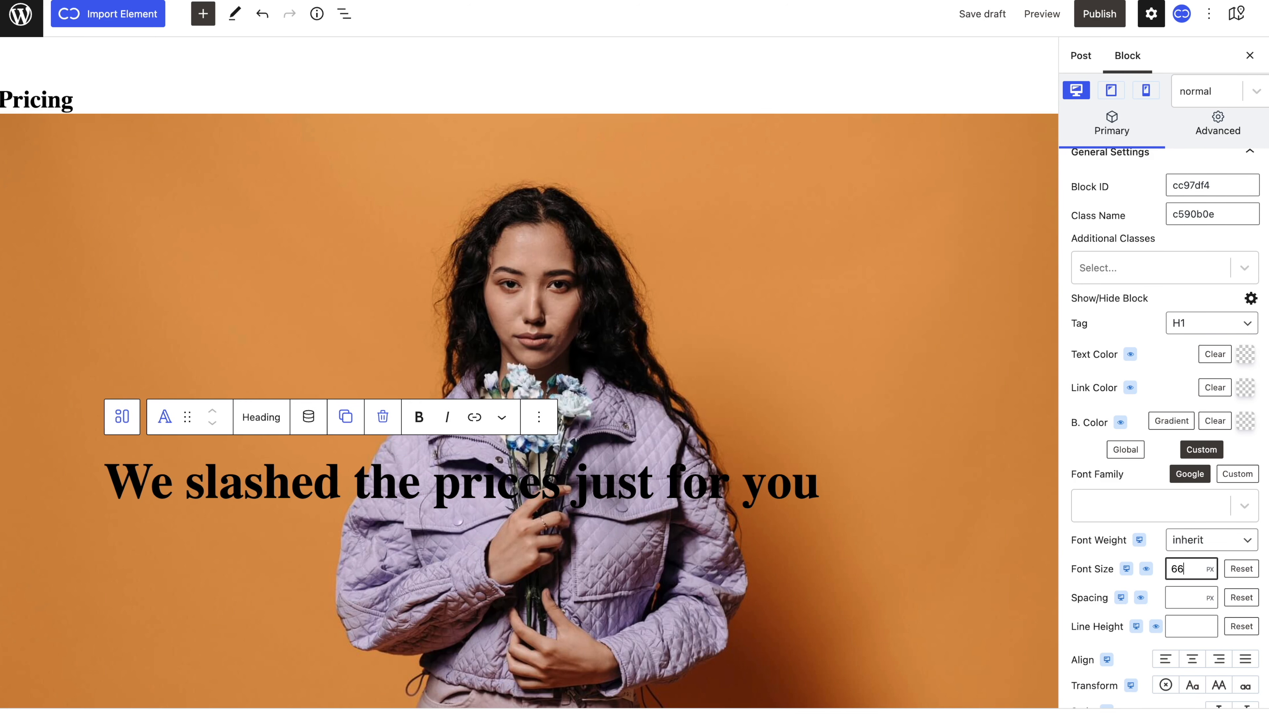
Set the section's typography to the Google font Encode Sans.
left_click(969, 372)
left_click(1208, 243)
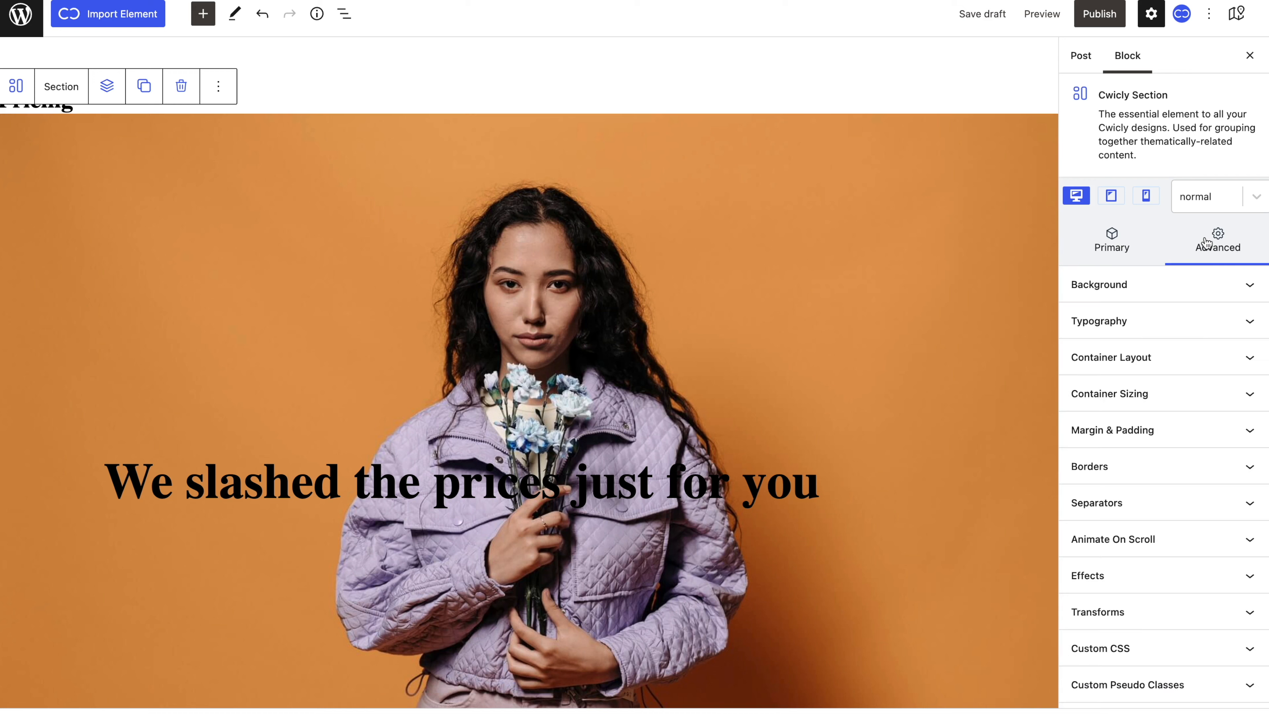
left_click(1209, 319)
scroll(1210, 320, "down", 1)
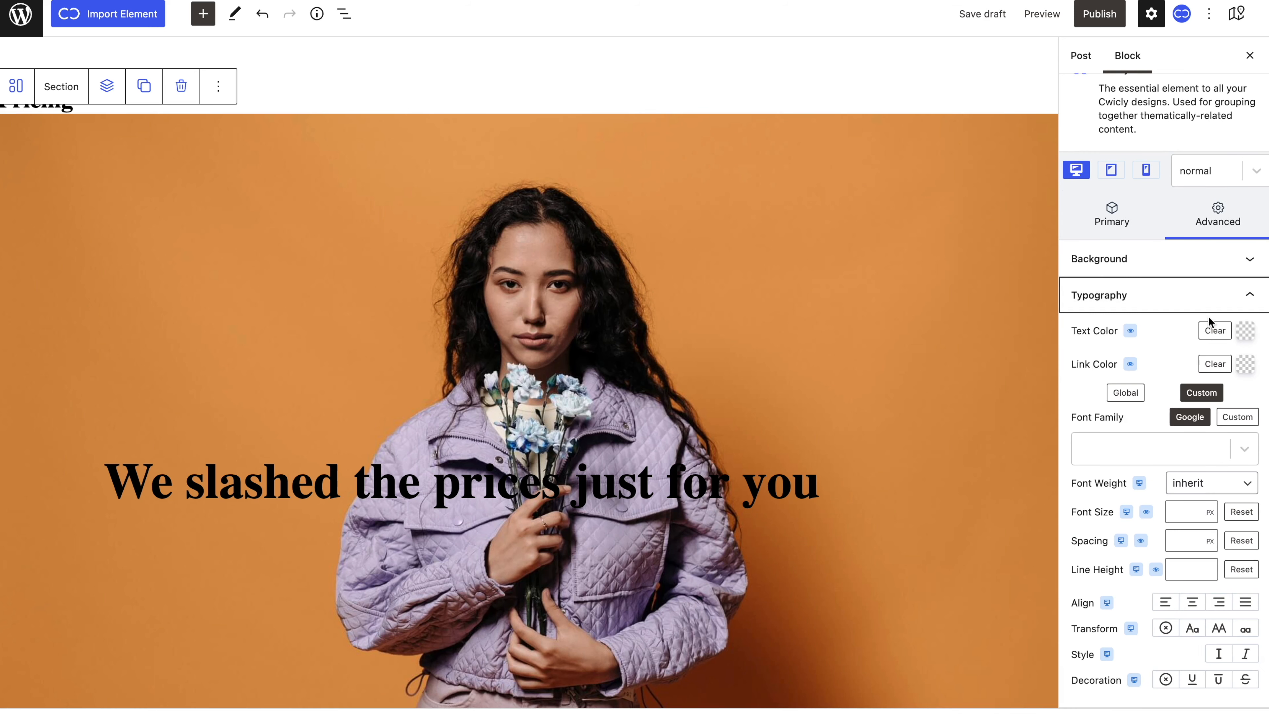
left_click(1156, 449)
type("enco")
key("Return")
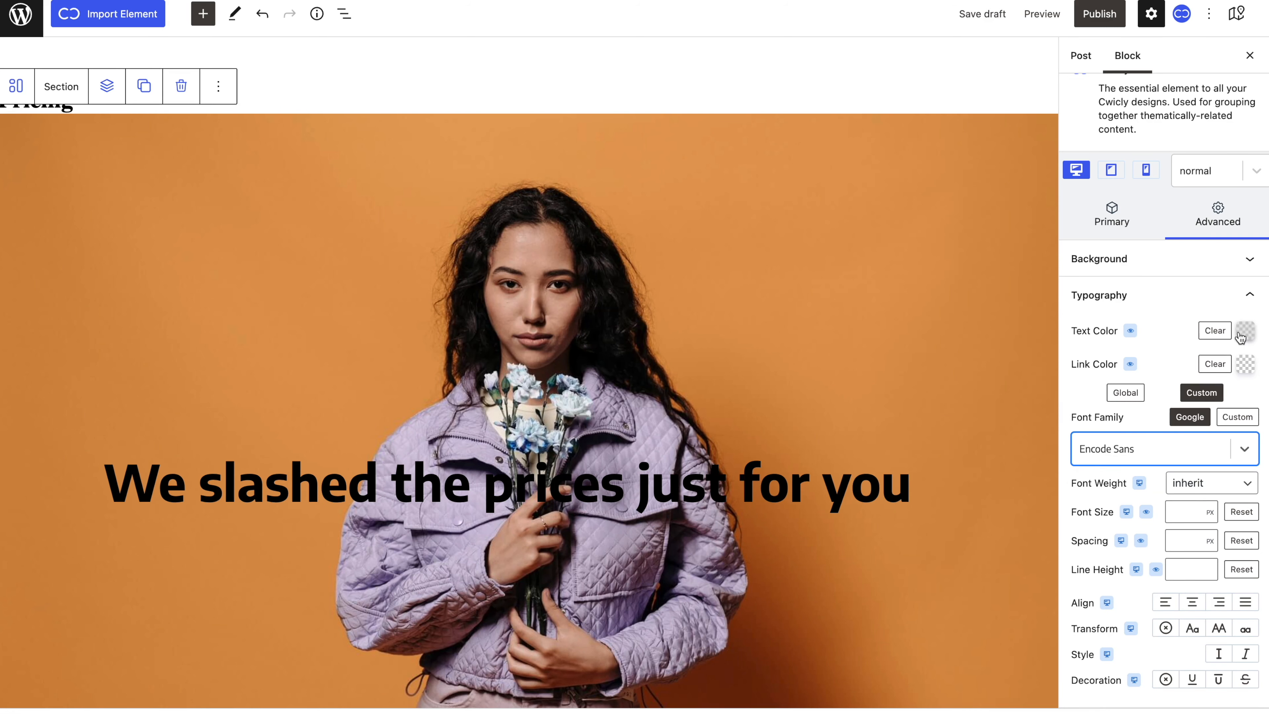
Set the section's text color to white, FFFFFF.
left_click(1243, 334)
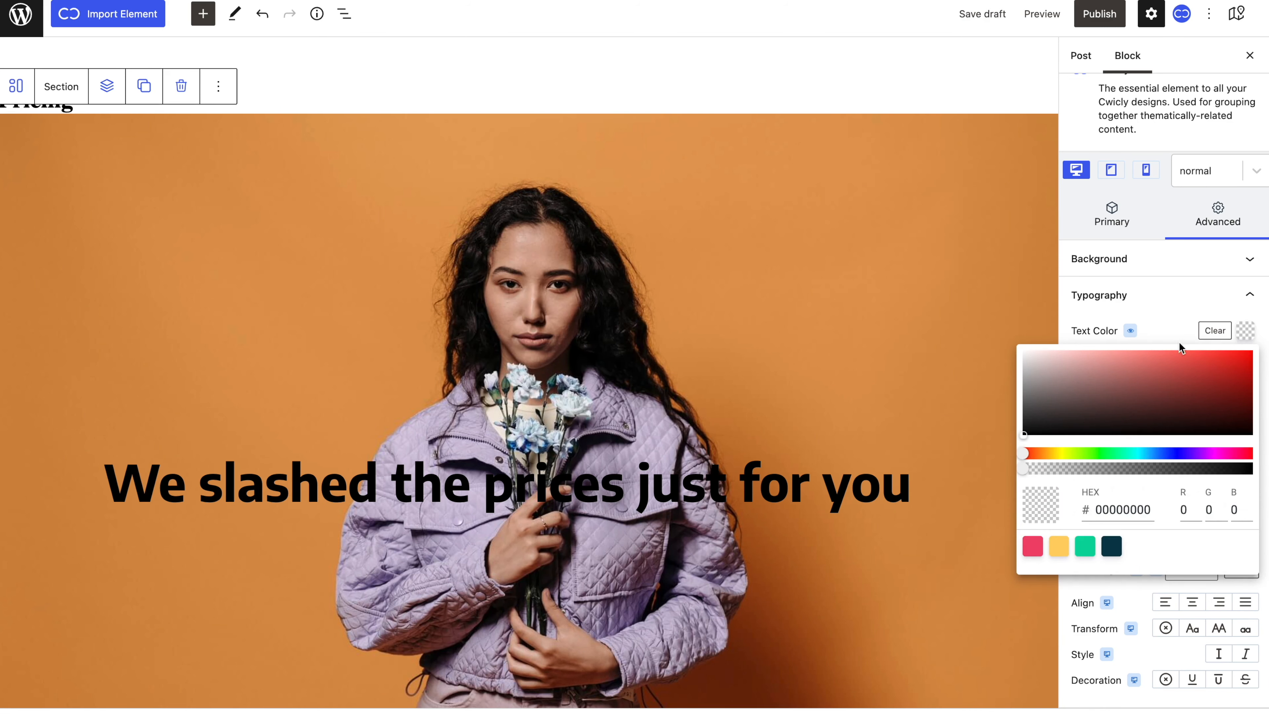
left_click_drag(1029, 358, 1021, 350)
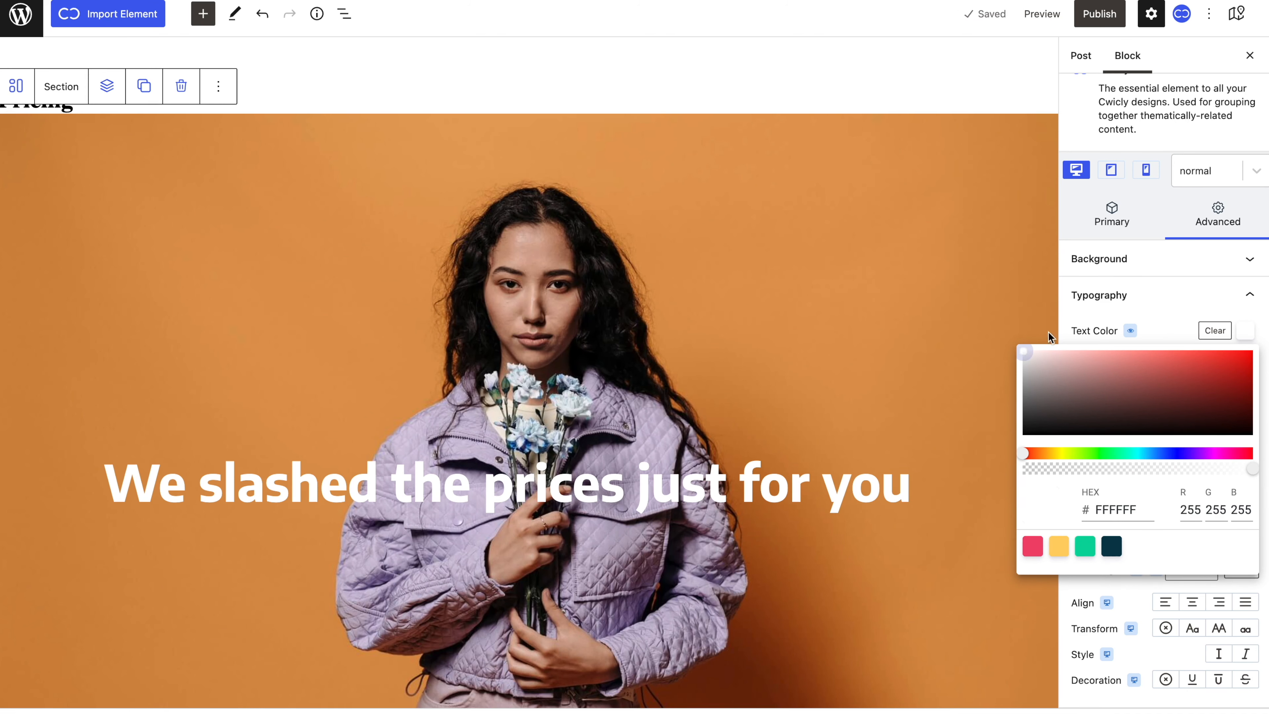
left_click(1154, 308)
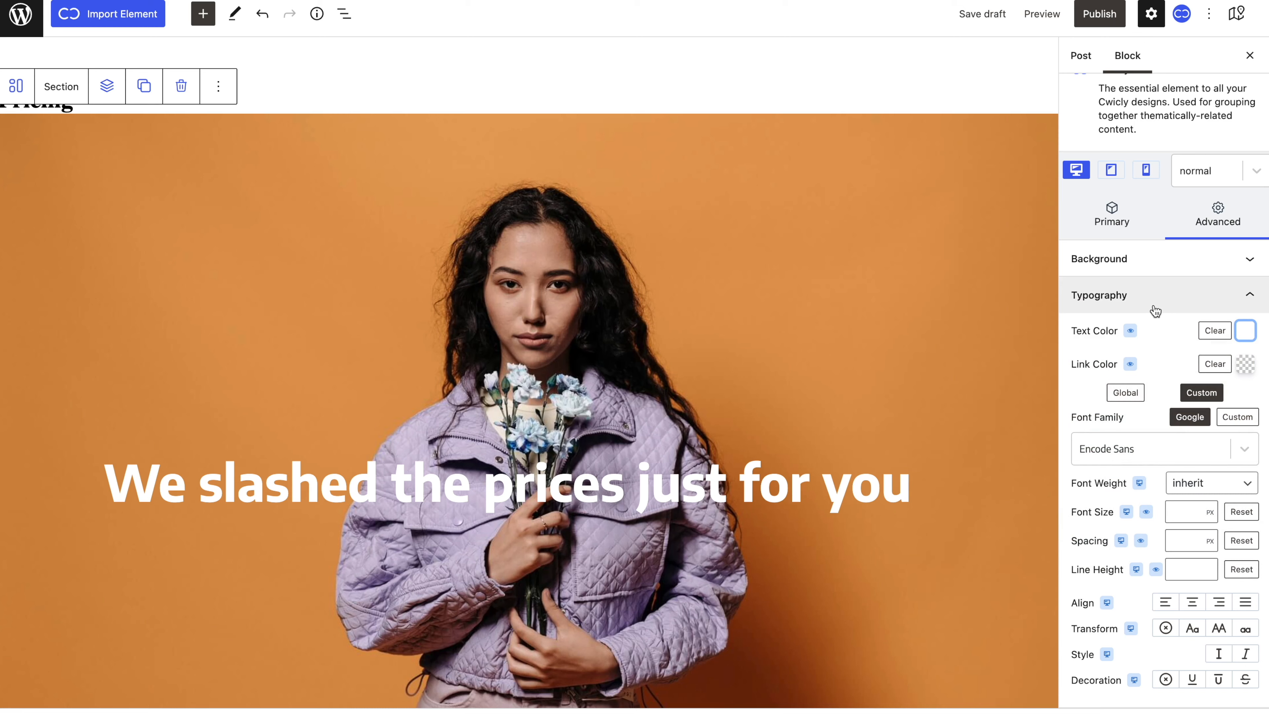
Set the font weight of the "We slashed the prices just for you" heading to 300.
left_click(898, 473)
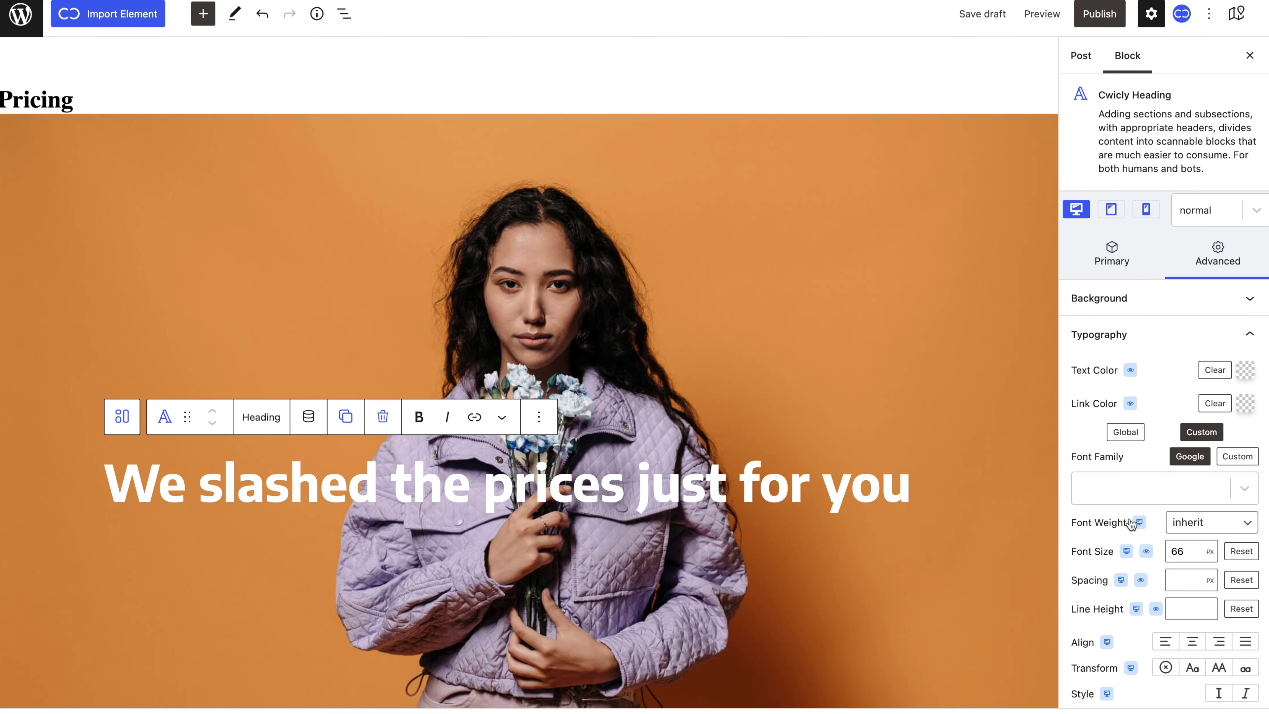
left_click(1182, 522)
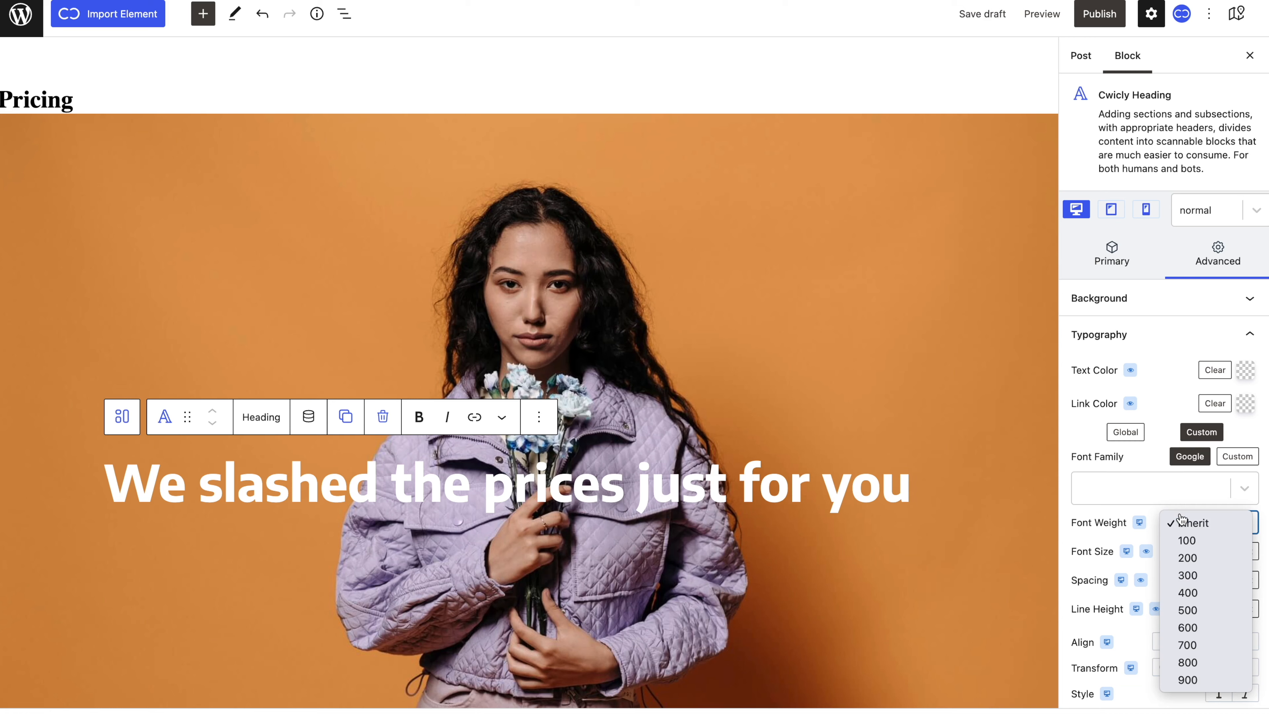
left_click(1188, 575)
Add a Columns block with three columns to the section below the heading.
left_click(1010, 447)
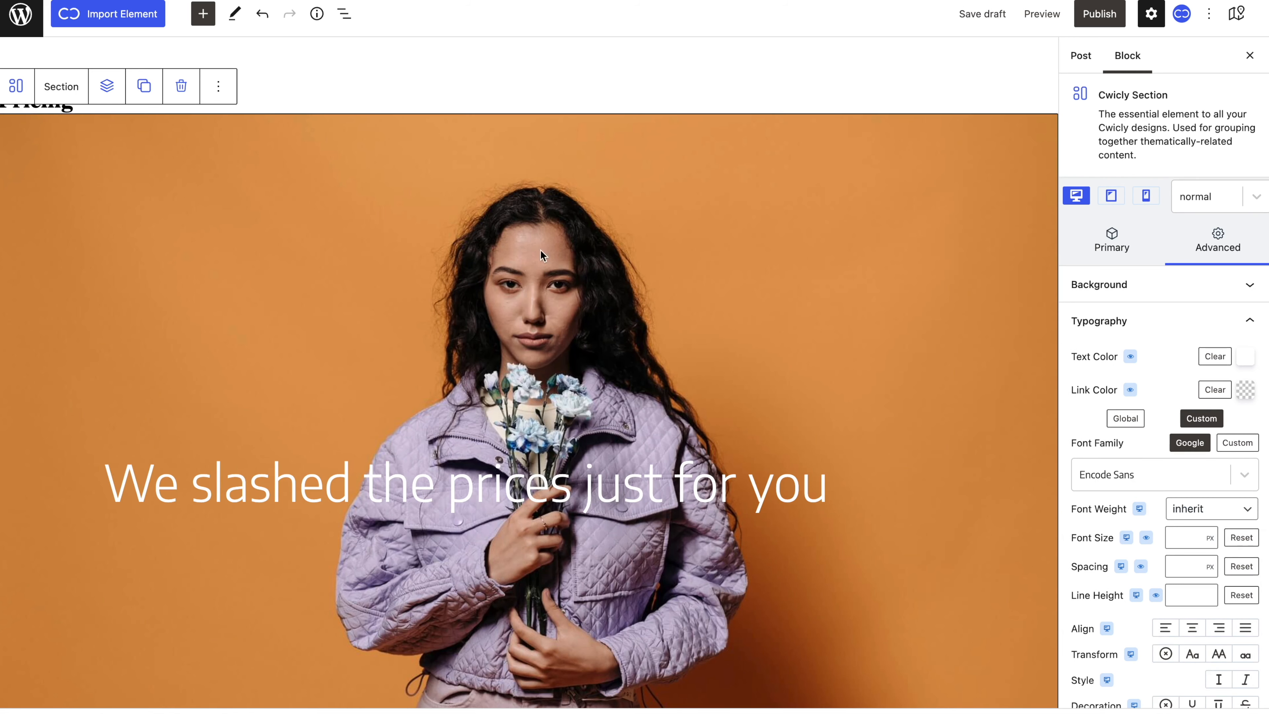
left_click(105, 99)
left_click(139, 278)
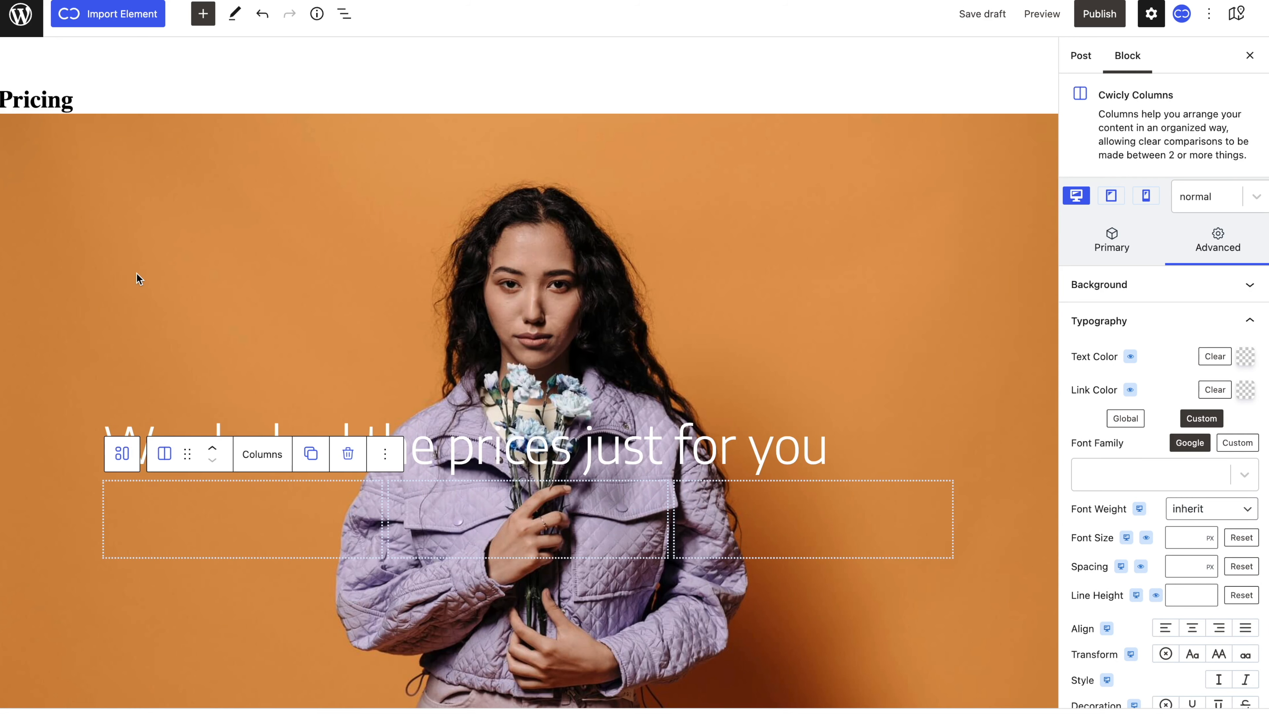
Set the first column to vertical direction, start alignment and center justification.
left_click(199, 502)
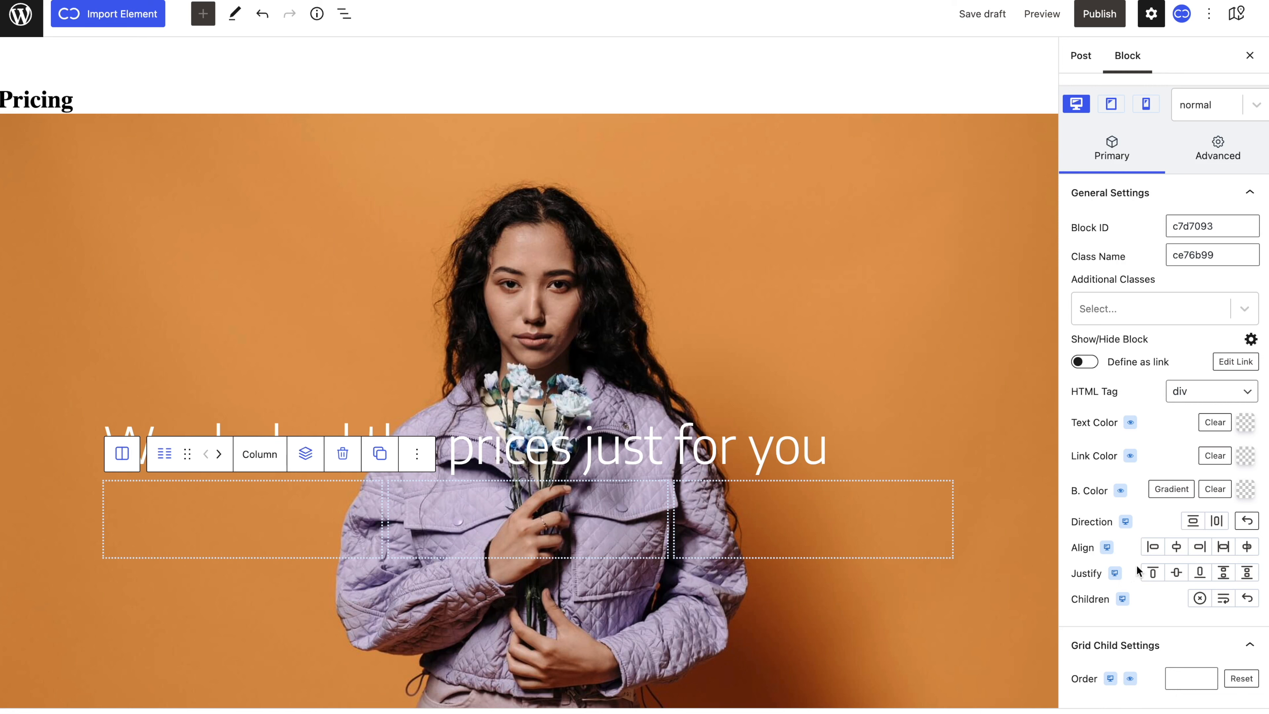
left_click(1217, 522)
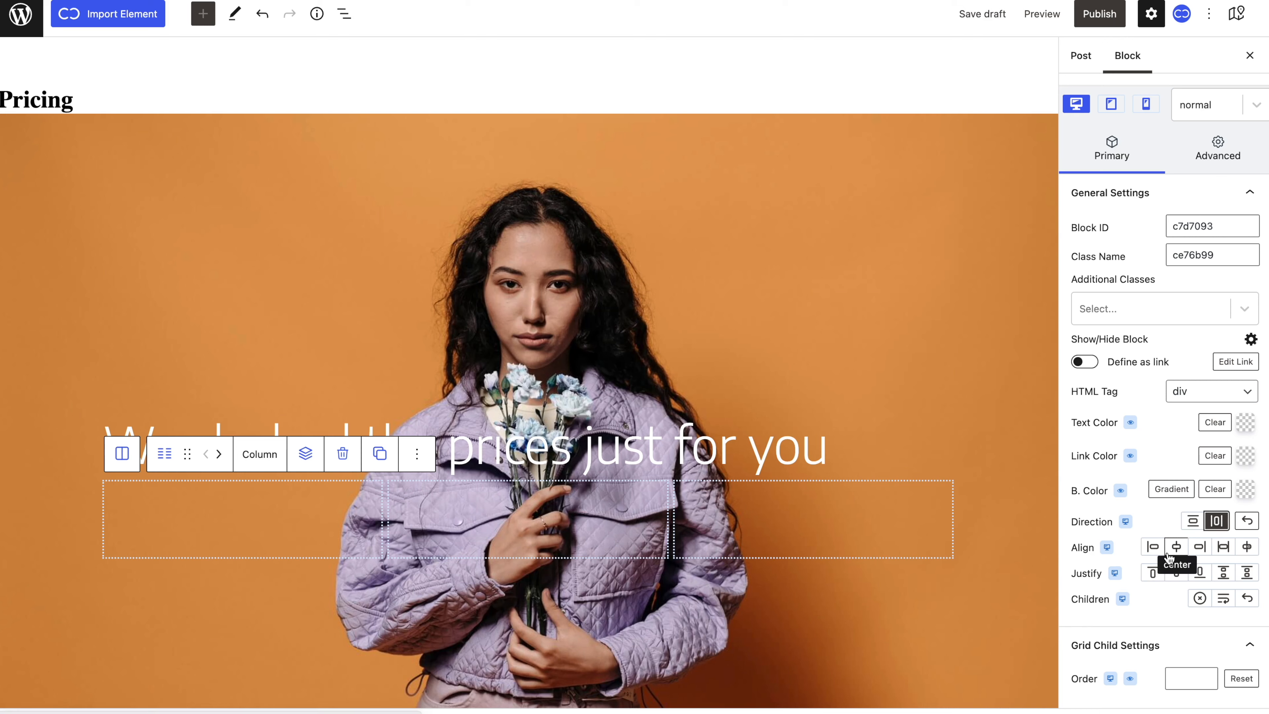
left_click(1153, 547)
left_click(1176, 574)
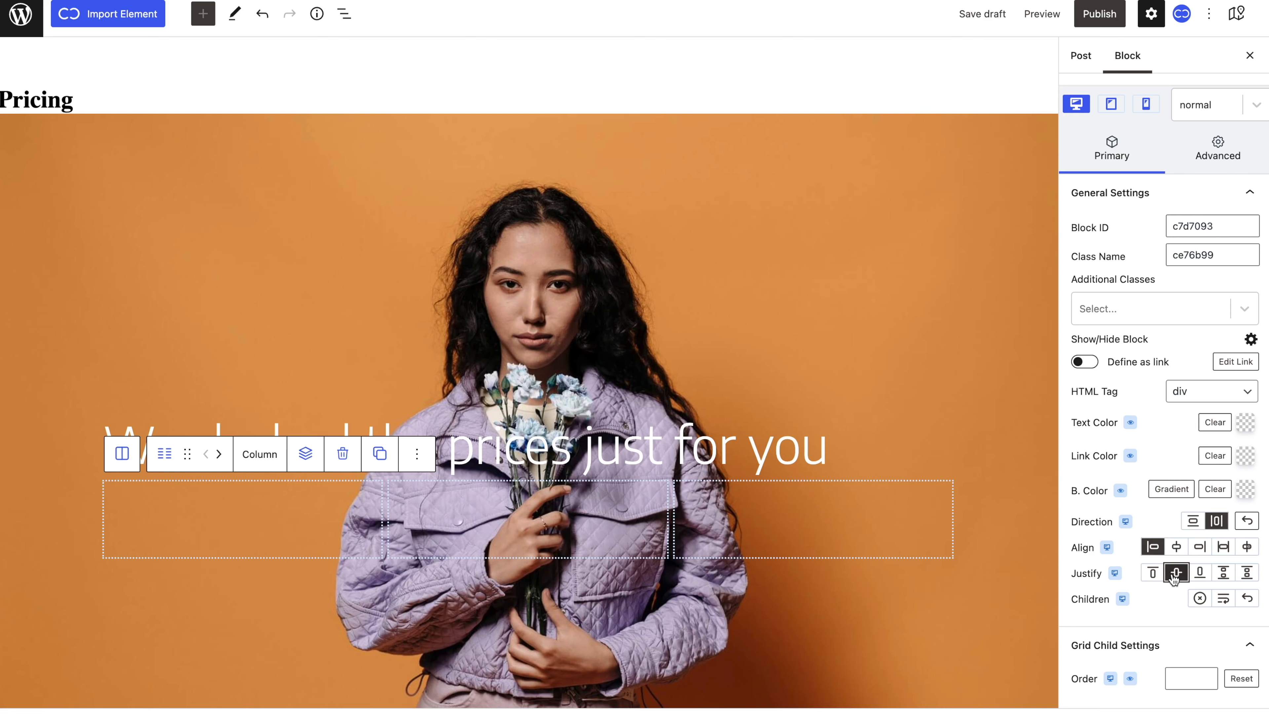
Add a paragraph reading "Trial Period" to the first column, with a 17 px font size and capitalize transform.
left_click(310, 469)
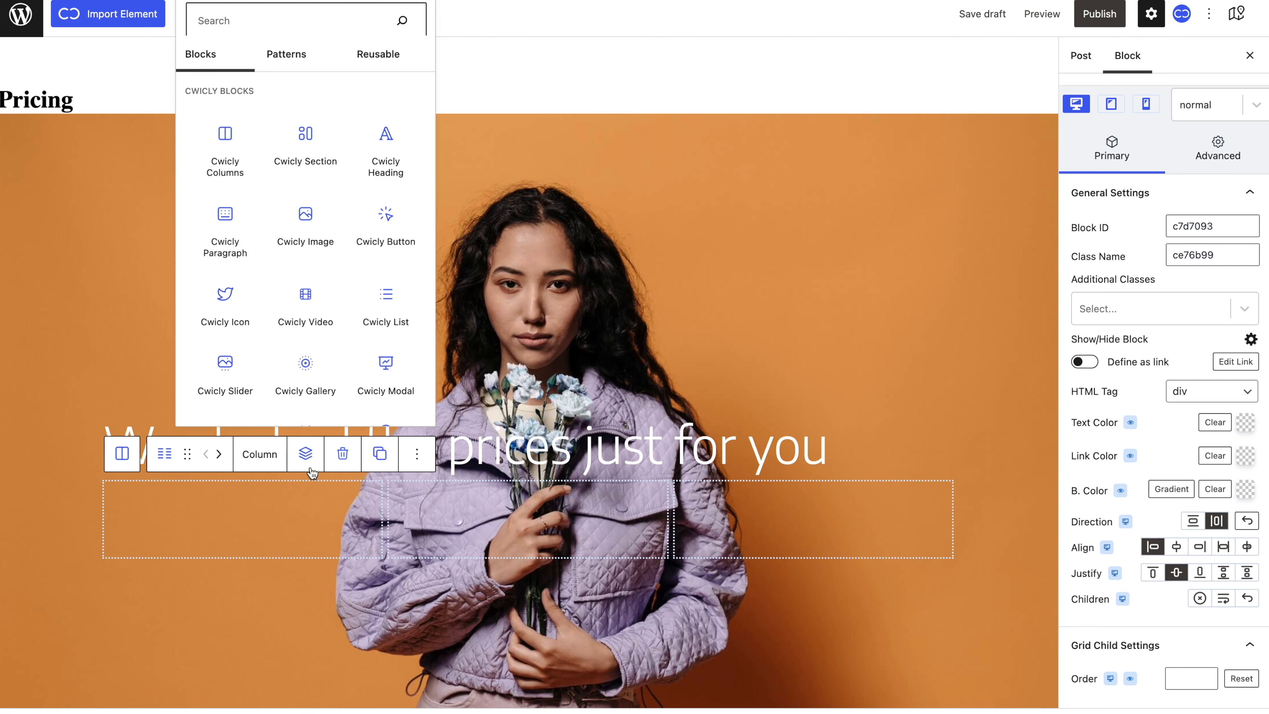
left_click(254, 220)
left_click(1189, 605)
type("17")
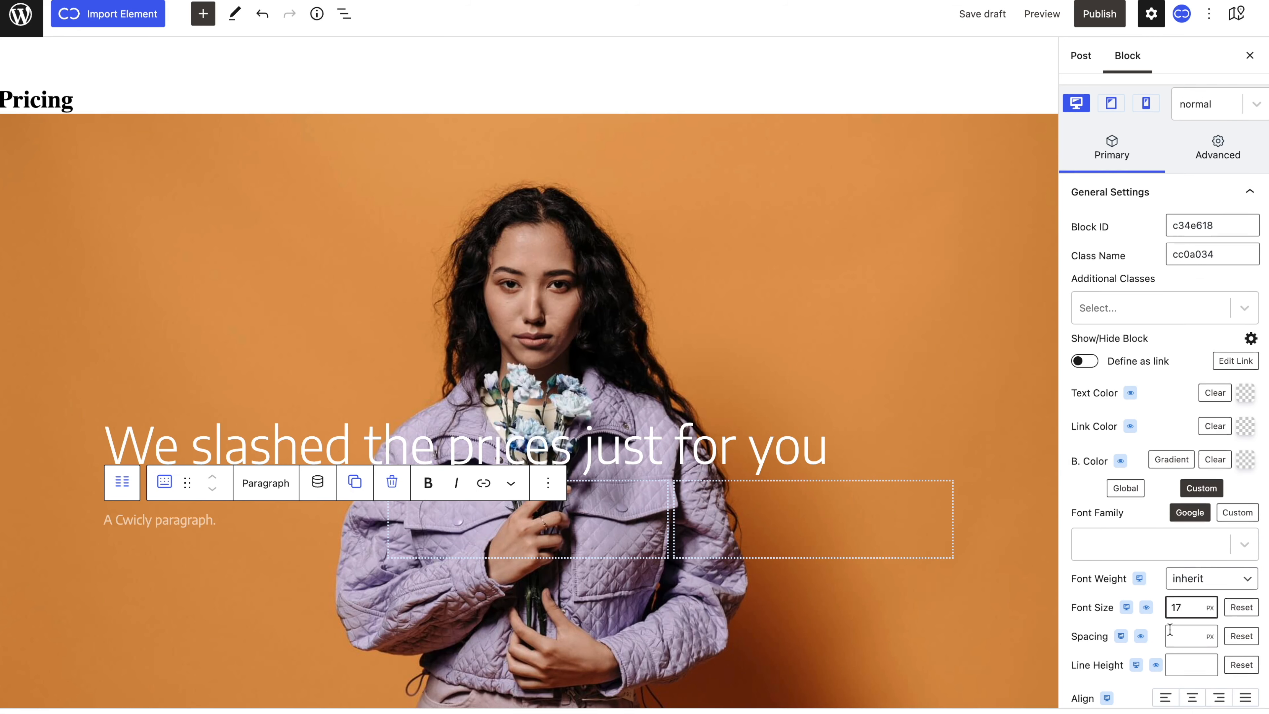
scroll(1165, 575, "down", 2)
left_click(1193, 629)
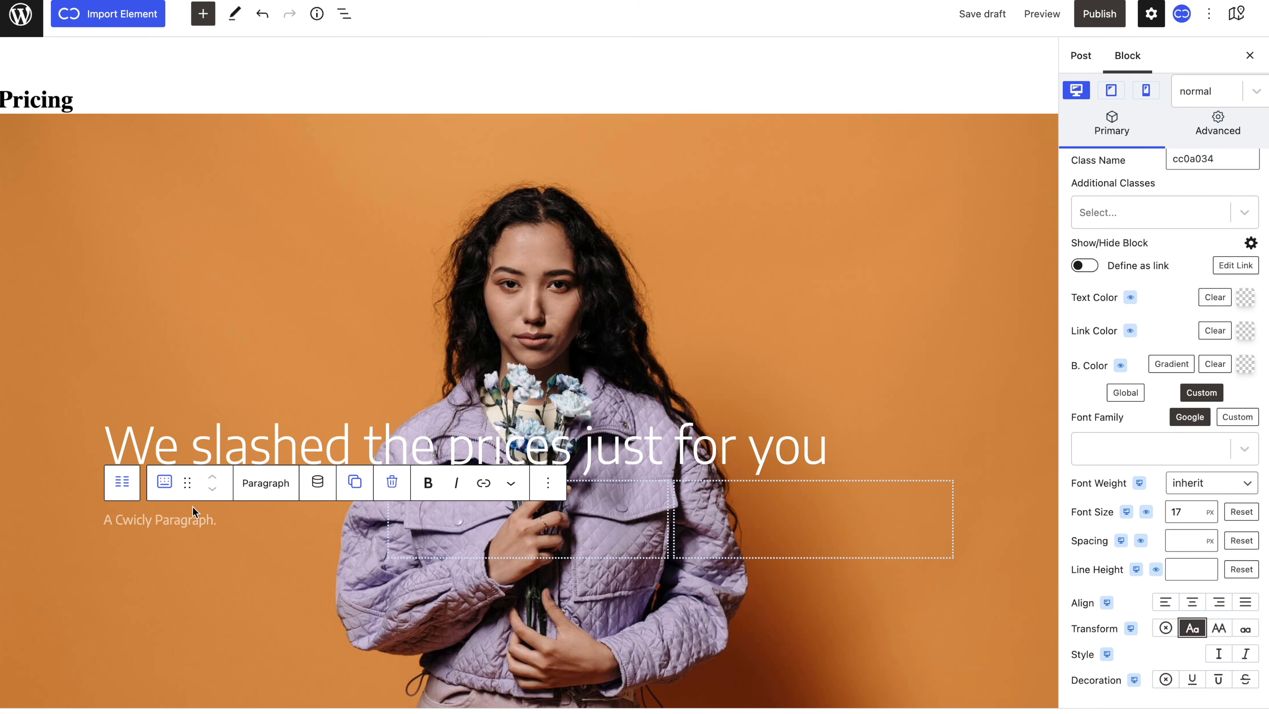
triple_click(195, 518)
type("Trial Period")
Add a Heading block below "Trial Period" in the first column and set its tag to H2.
left_click(216, 522)
left_click(305, 454)
left_click(373, 160)
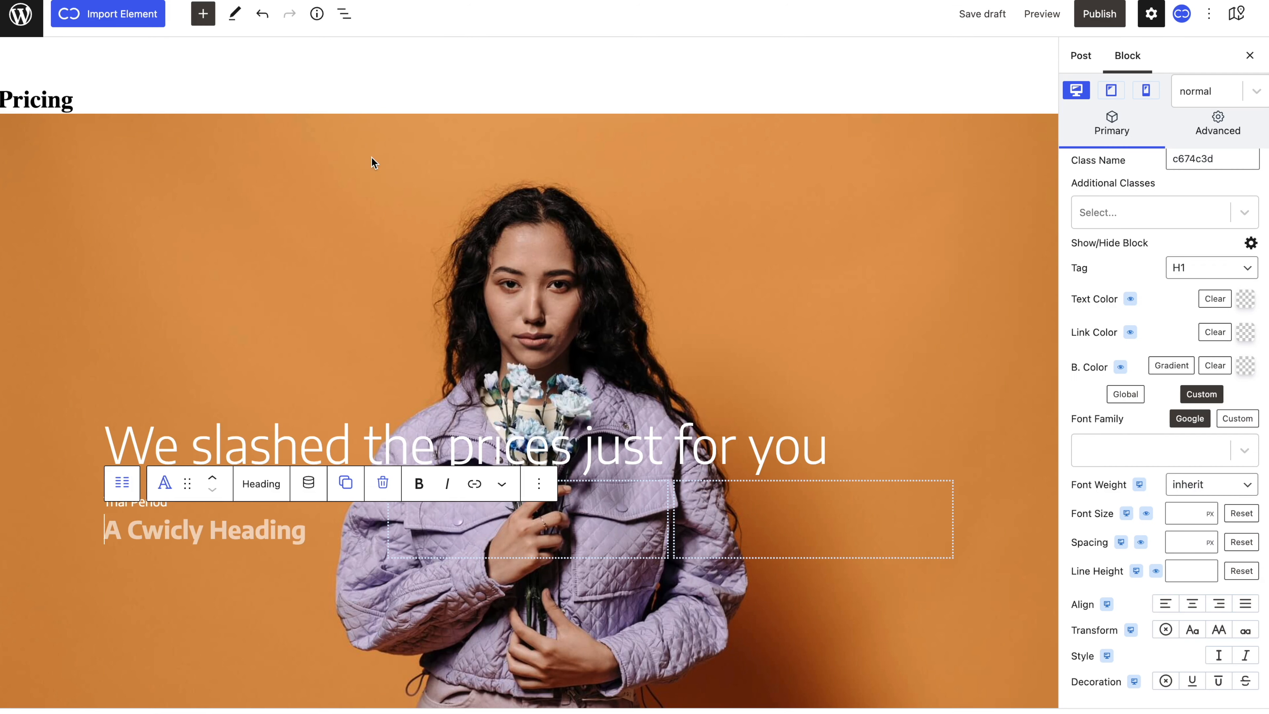
left_click(1211, 267)
left_click(1199, 282)
Set the new H2 heading to 30 px, with the text "2 months" and the capitalize transform.
left_click(1186, 515)
type("30")
triple_click(150, 528)
type("2 months")
left_click(1193, 629)
left_click(1194, 630)
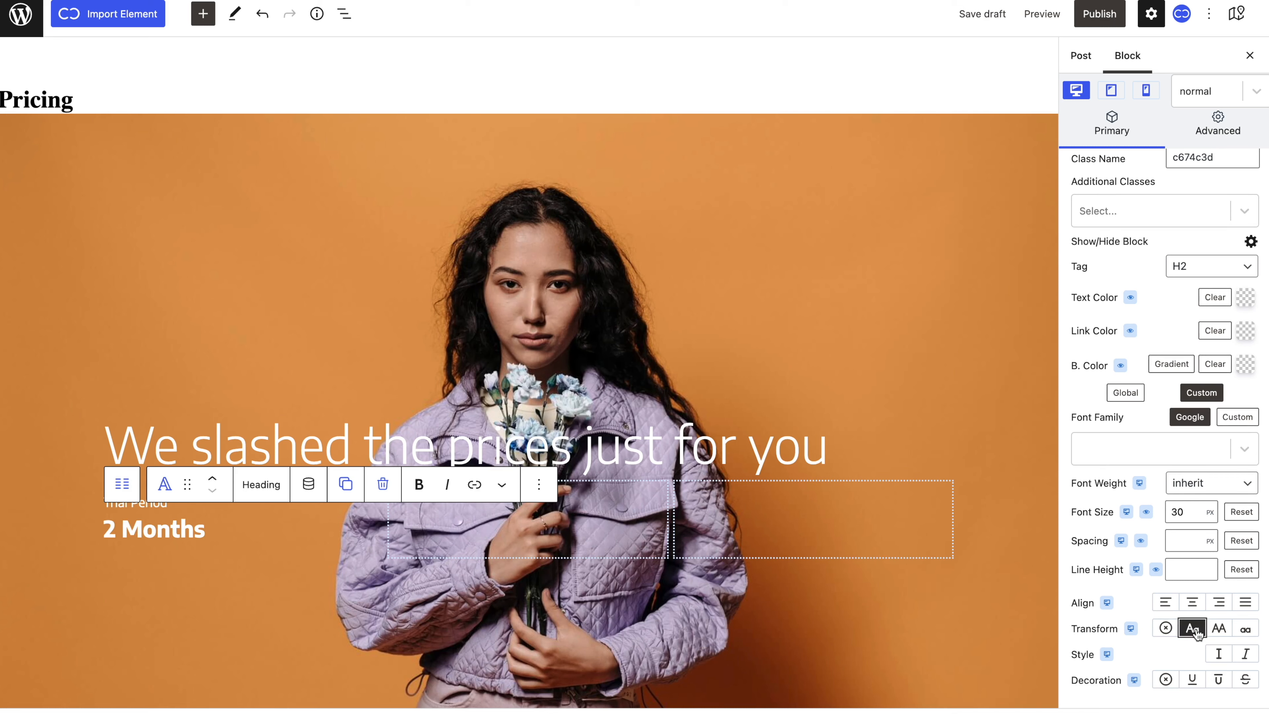
Add a Div block below the "2 Months" heading, with row direction and center alignment and justification.
left_click(357, 547)
left_click(306, 452)
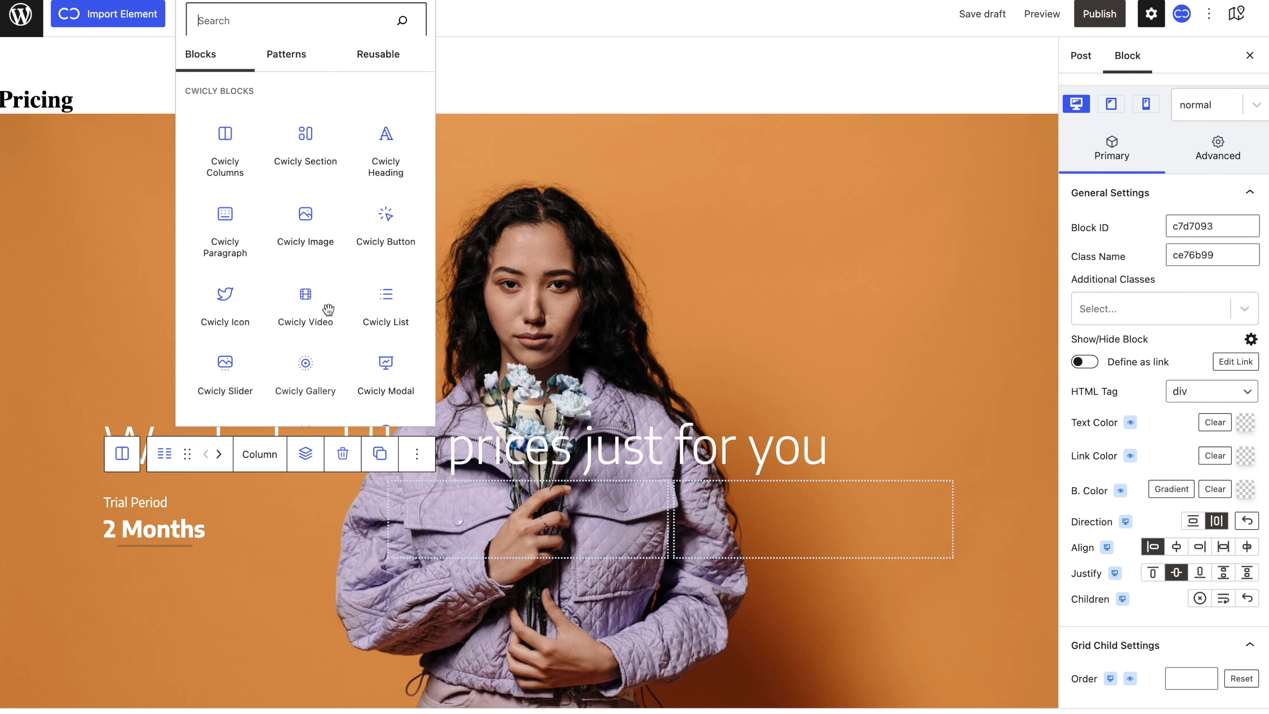
scroll(329, 285, "down", 3)
left_click(303, 312)
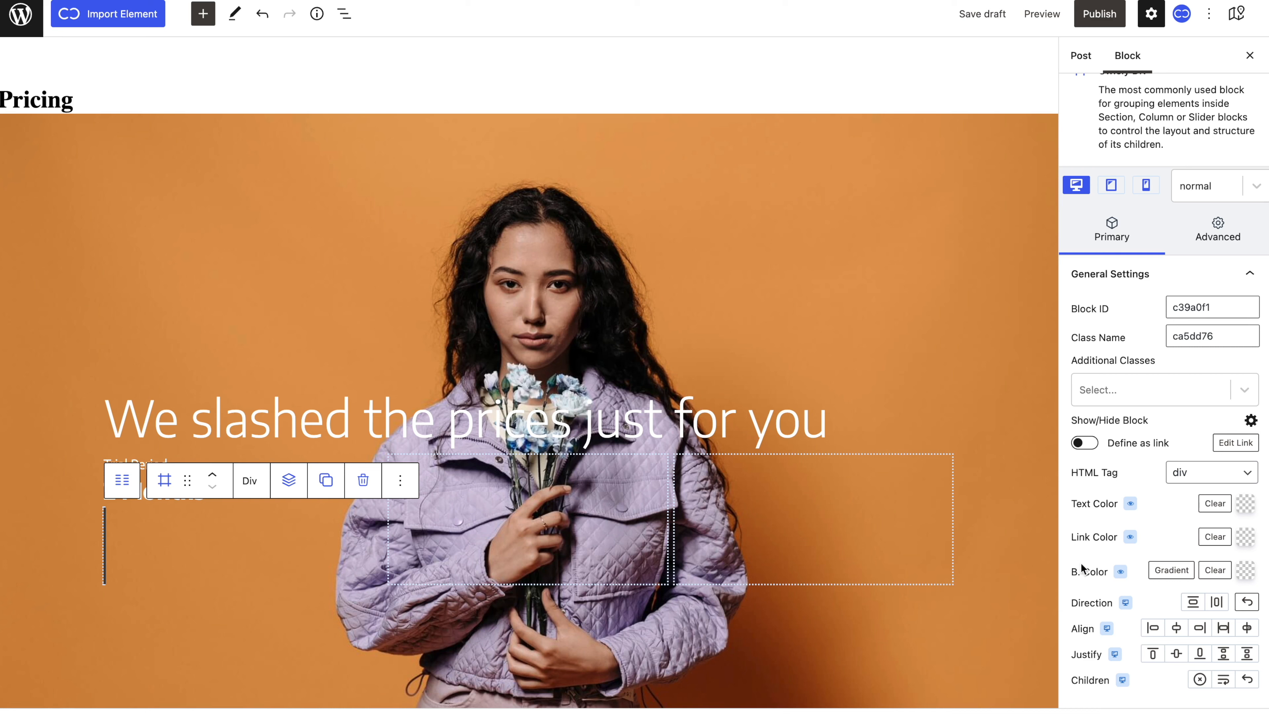
left_click(1192, 603)
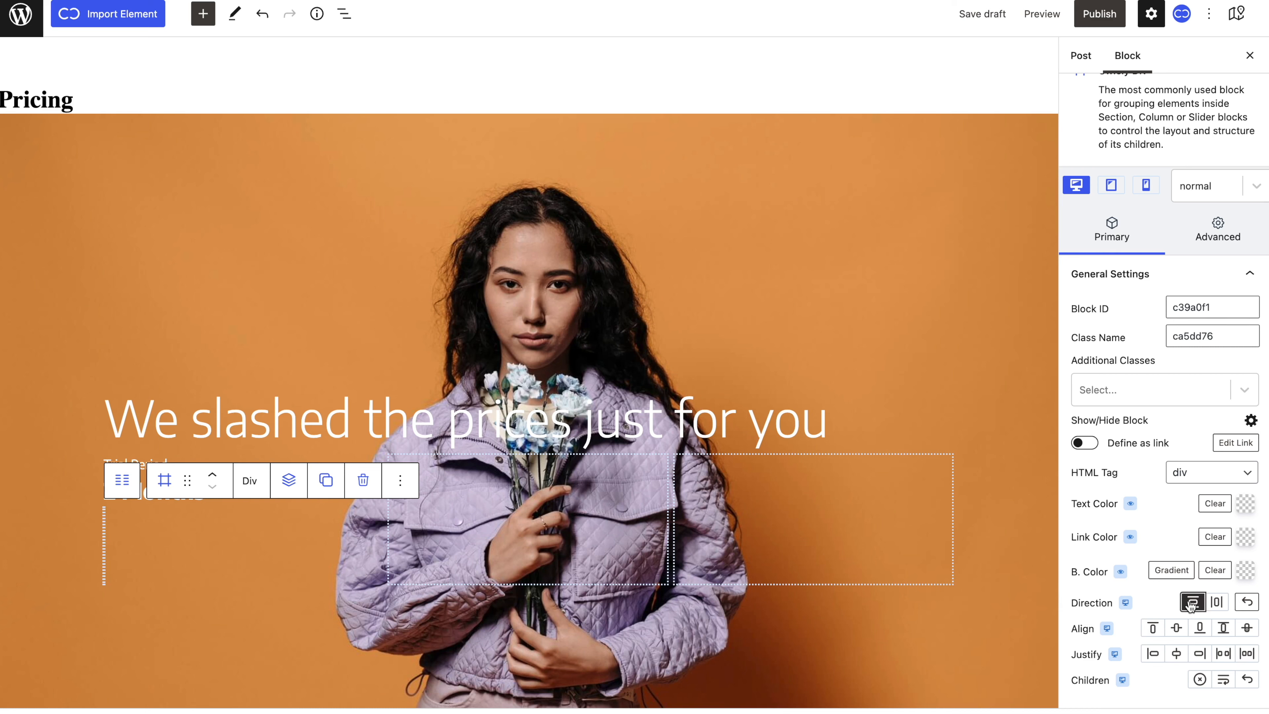
left_click(1177, 629)
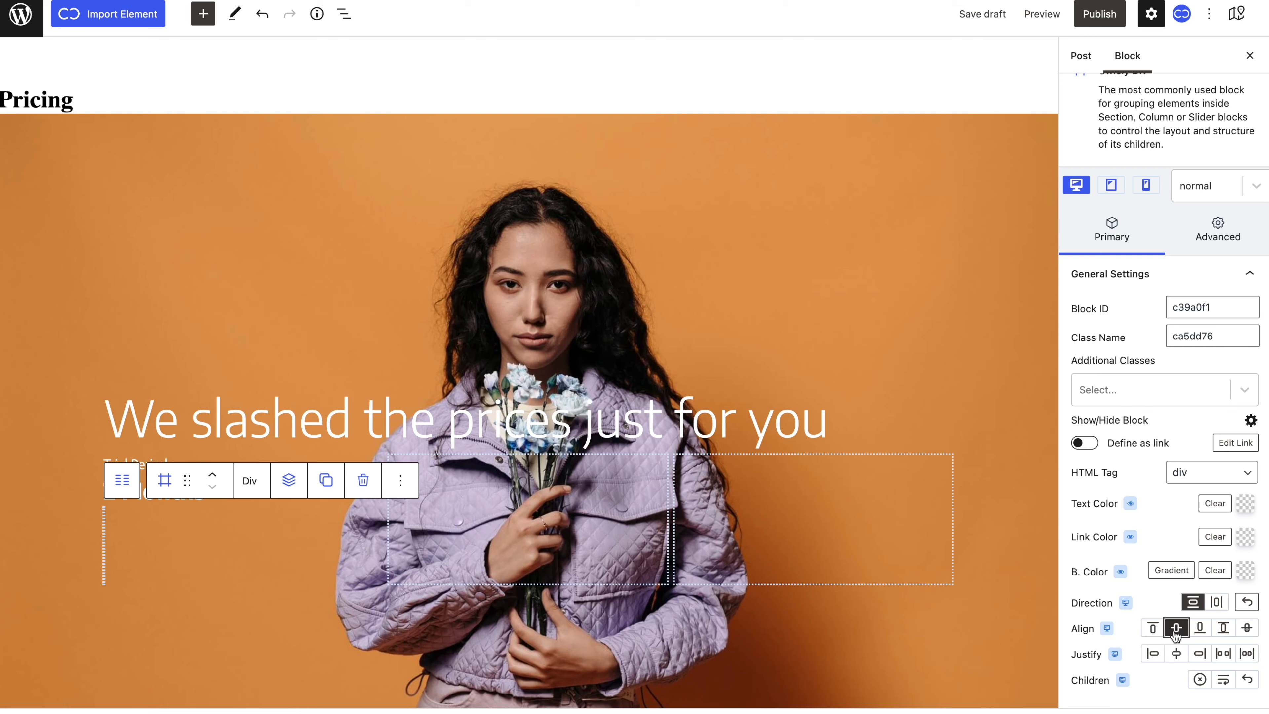
left_click(1177, 653)
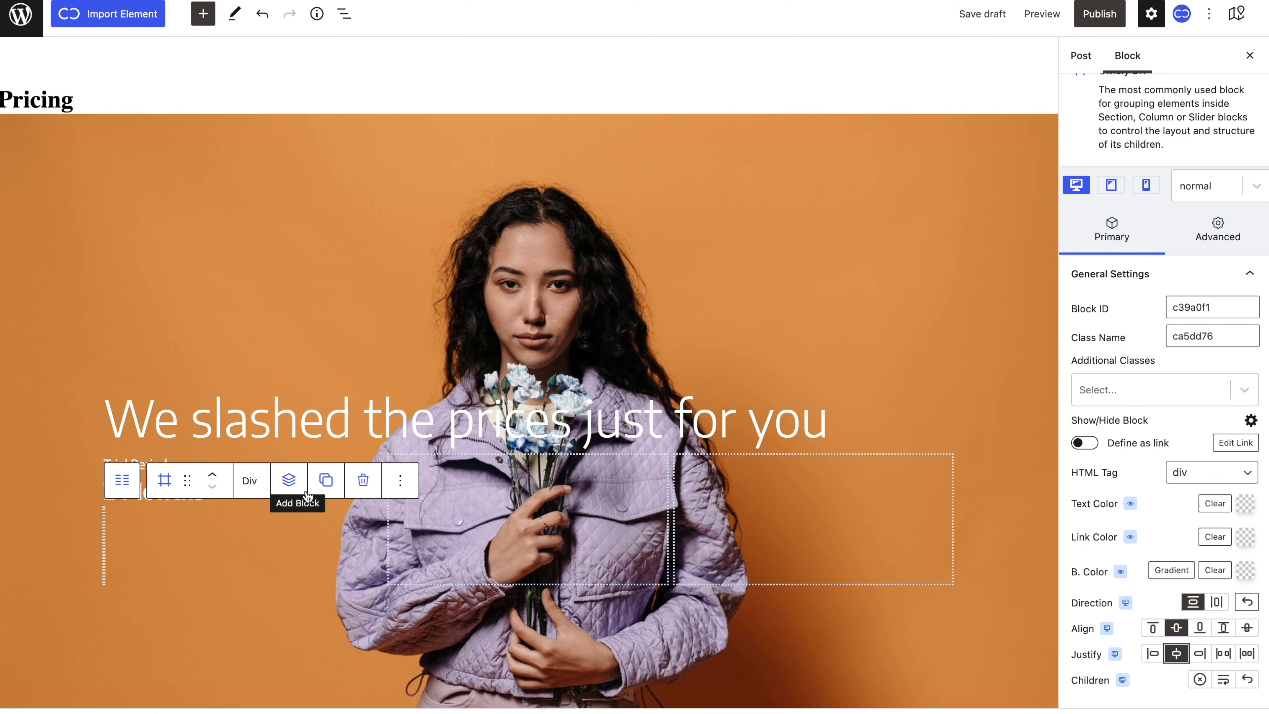
Add a paragraph reading "$" inside the new Div in the first column, with a 25 px font size.
left_click(289, 481)
left_click(208, 250)
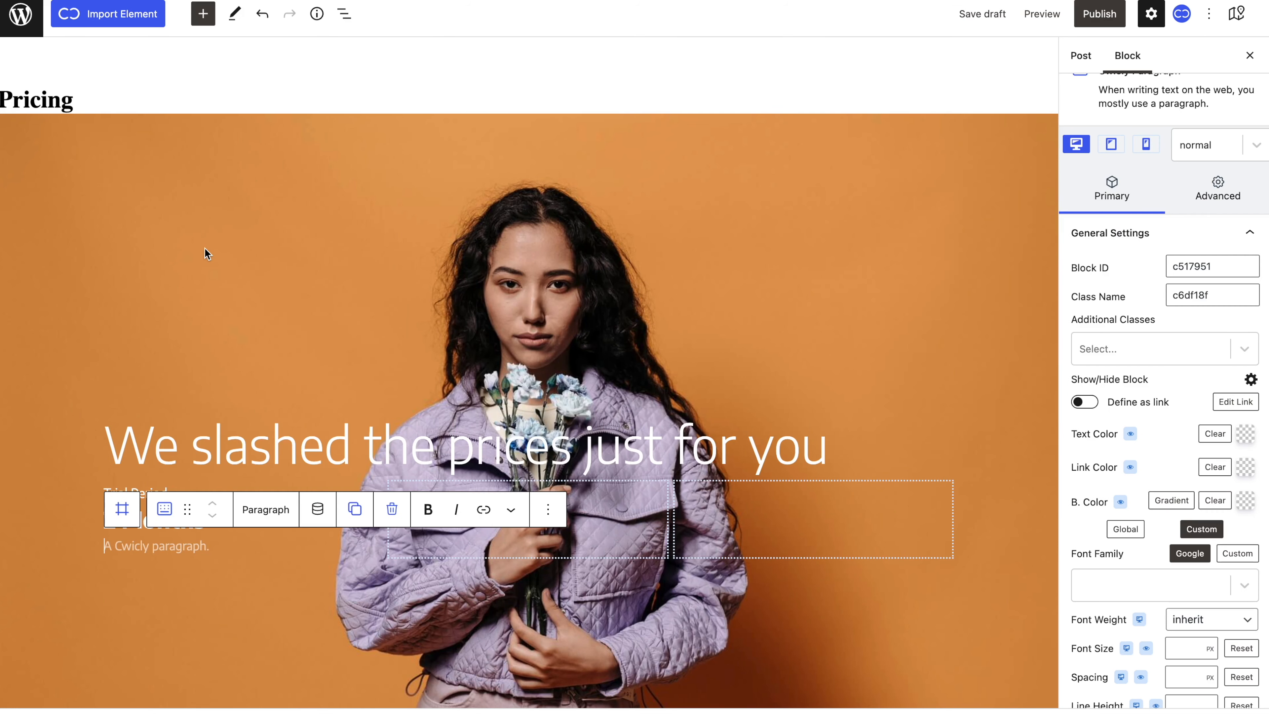
left_click(1187, 648)
type("25")
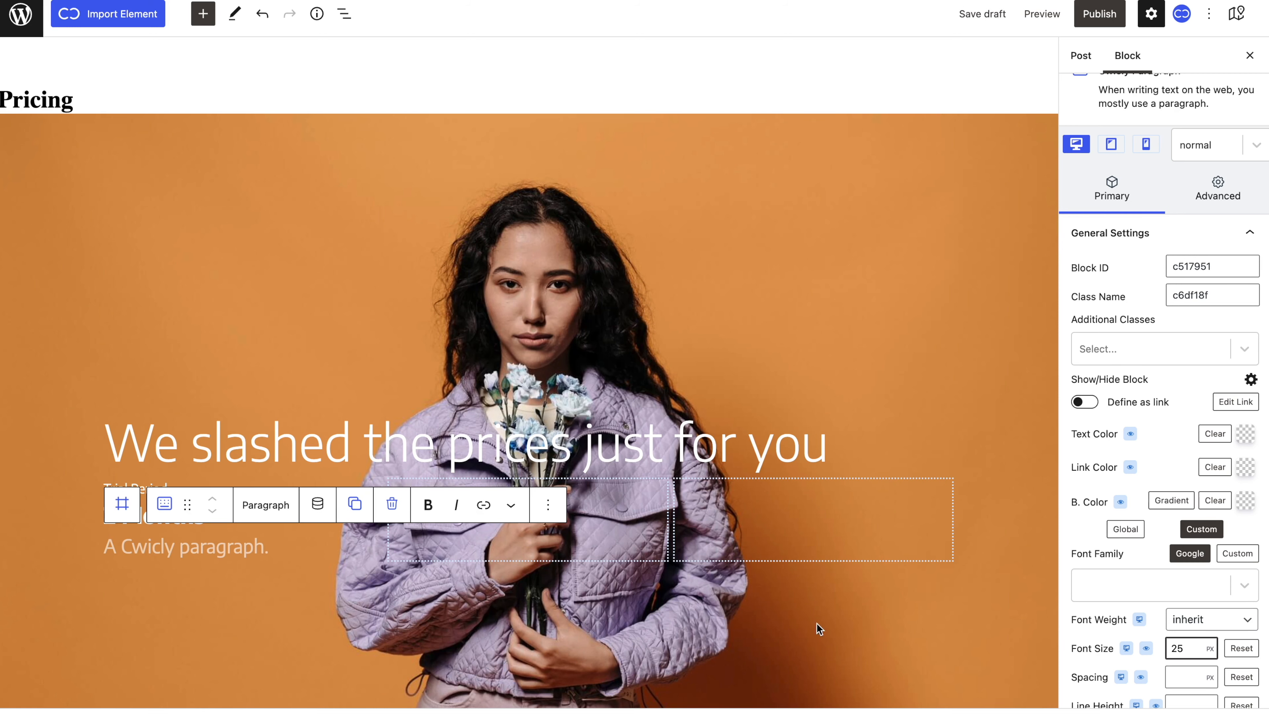
left_click(256, 544)
type("$")
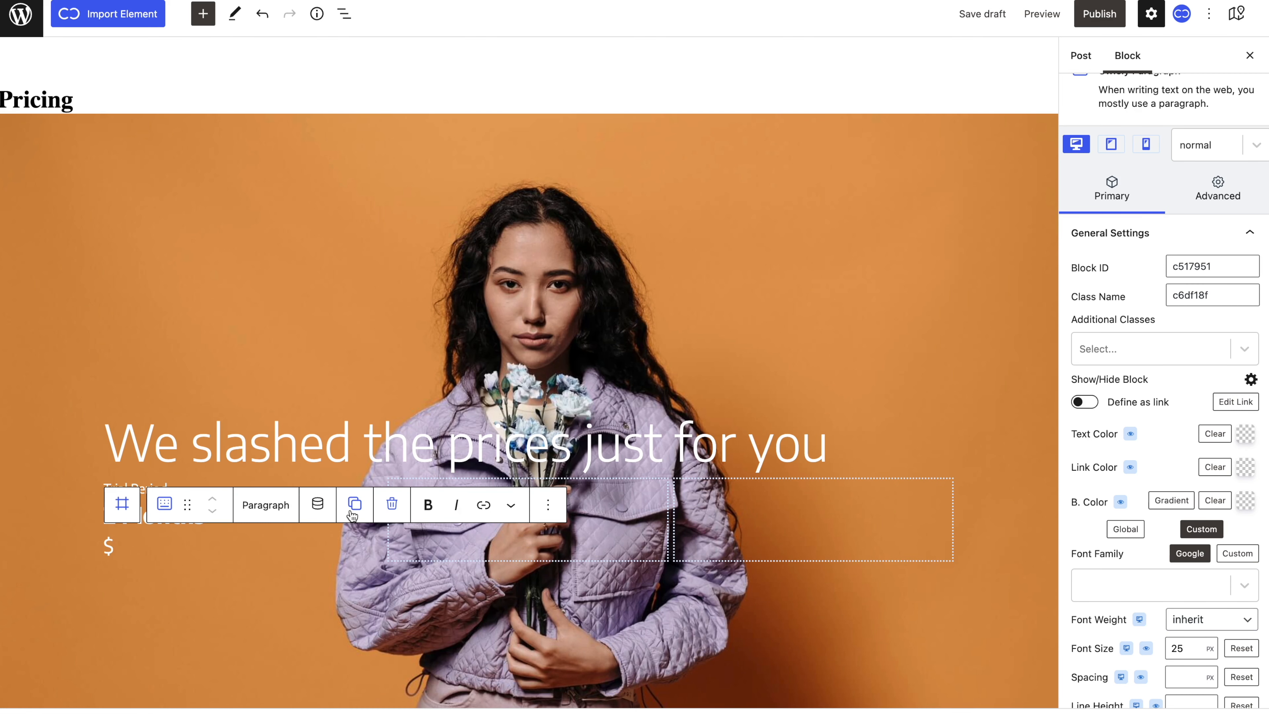
Make a linked copy of the "$" paragraph, insert it into the same Div and set its text to "/month".
left_click(350, 504)
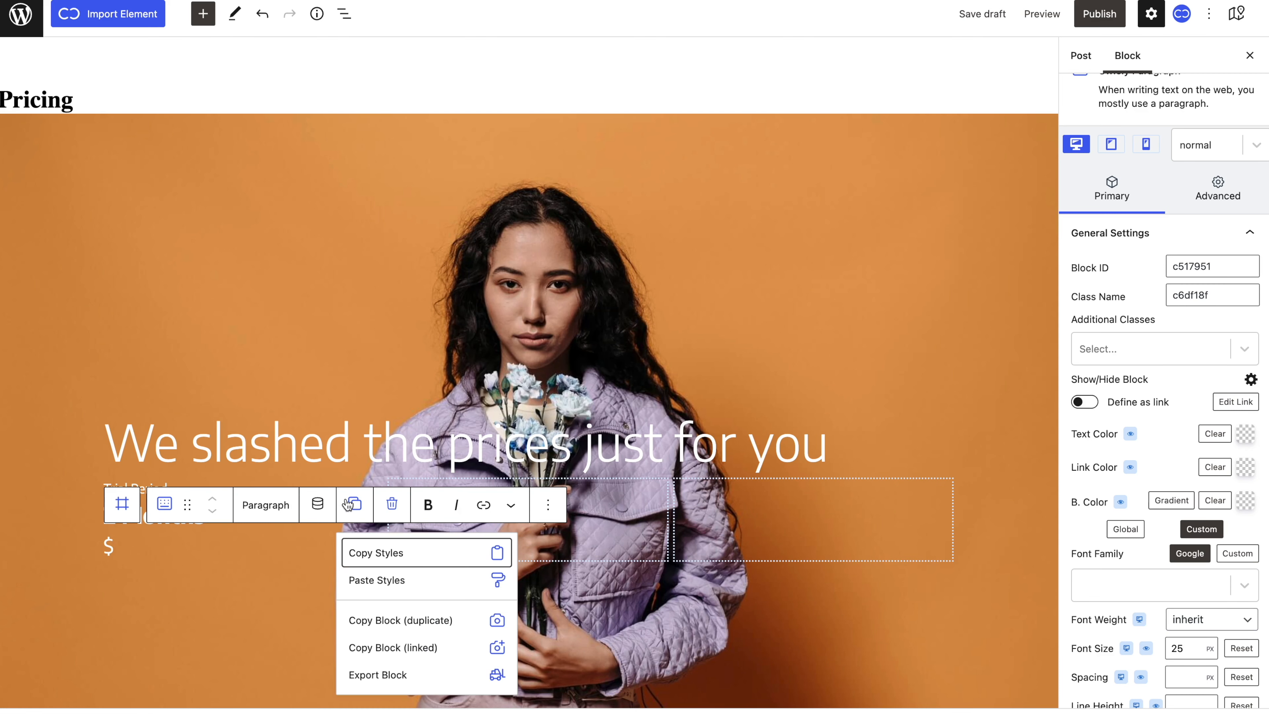
left_click(375, 648)
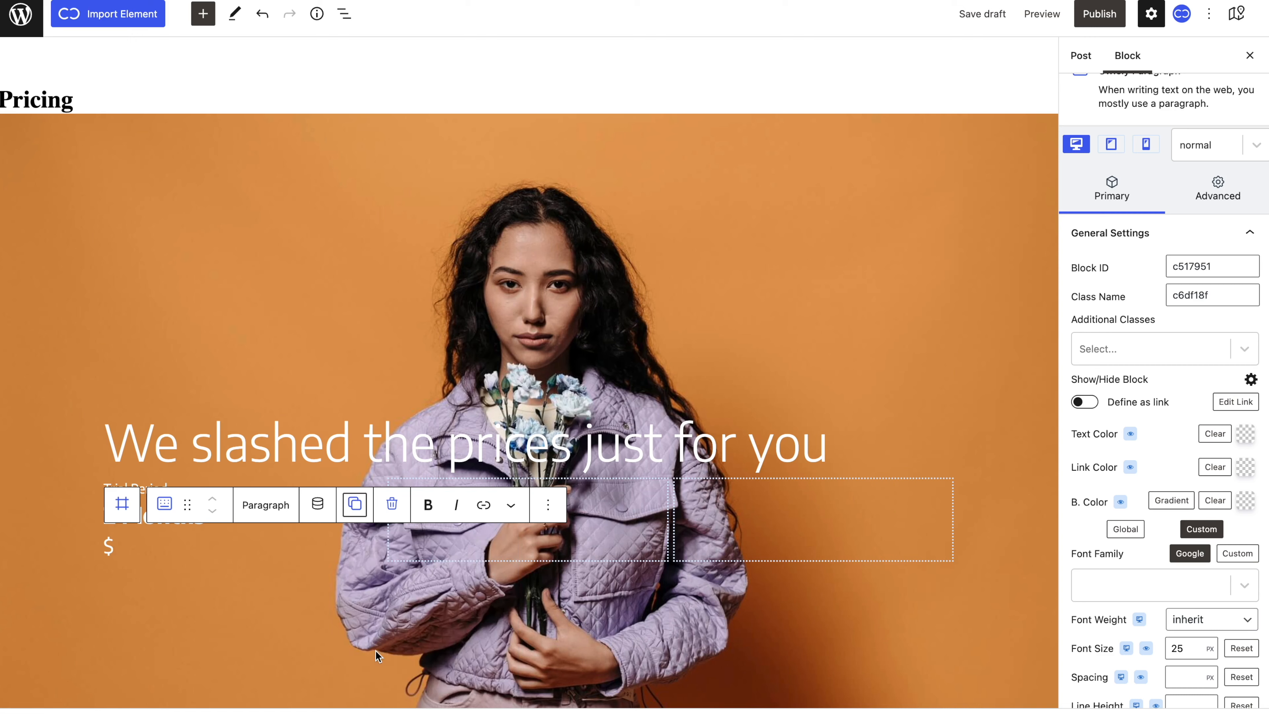
left_click(121, 504)
left_click(325, 505)
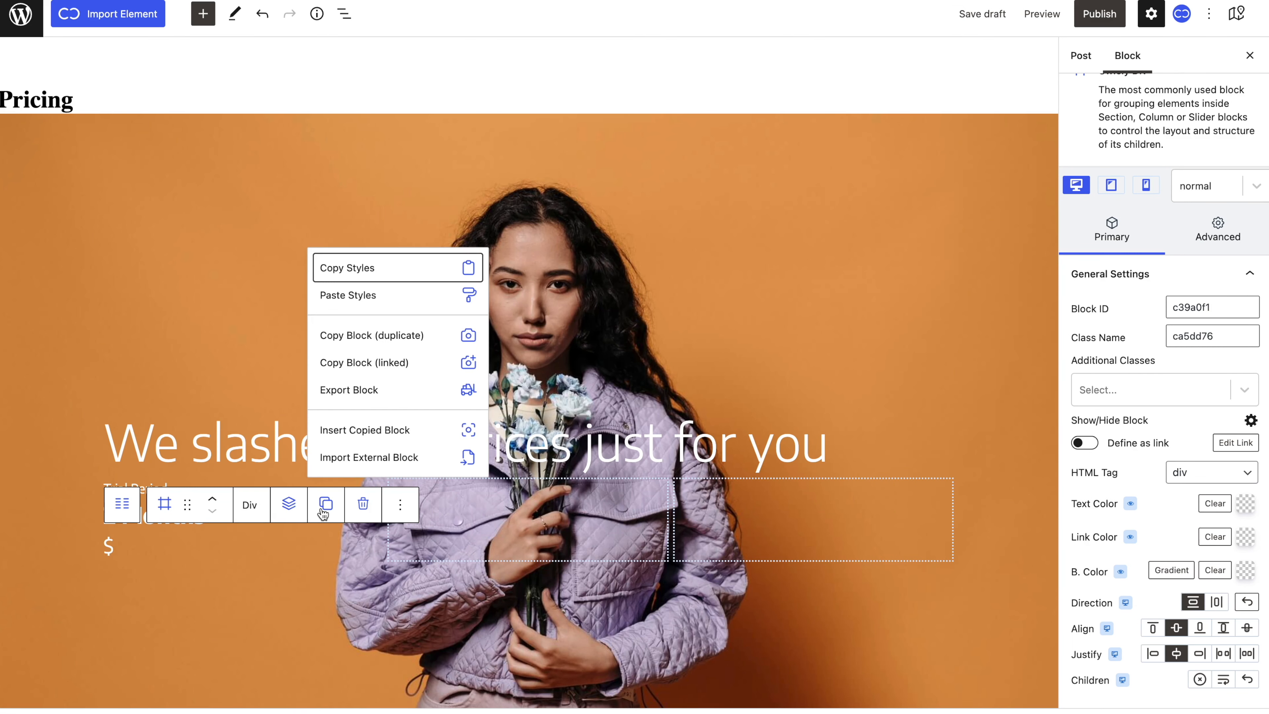
left_click(361, 436)
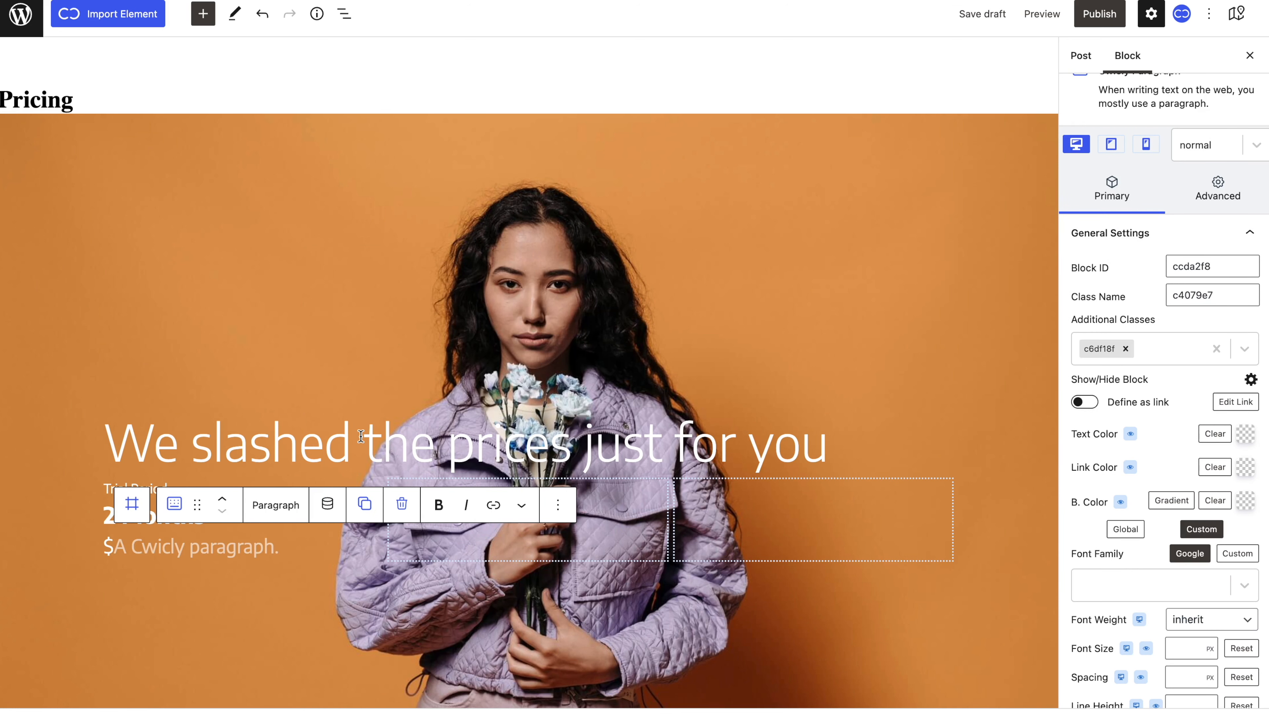
type("/month")
Try adjusting the font size of the "$" paragraph to test the linked styling.
left_click(112, 546)
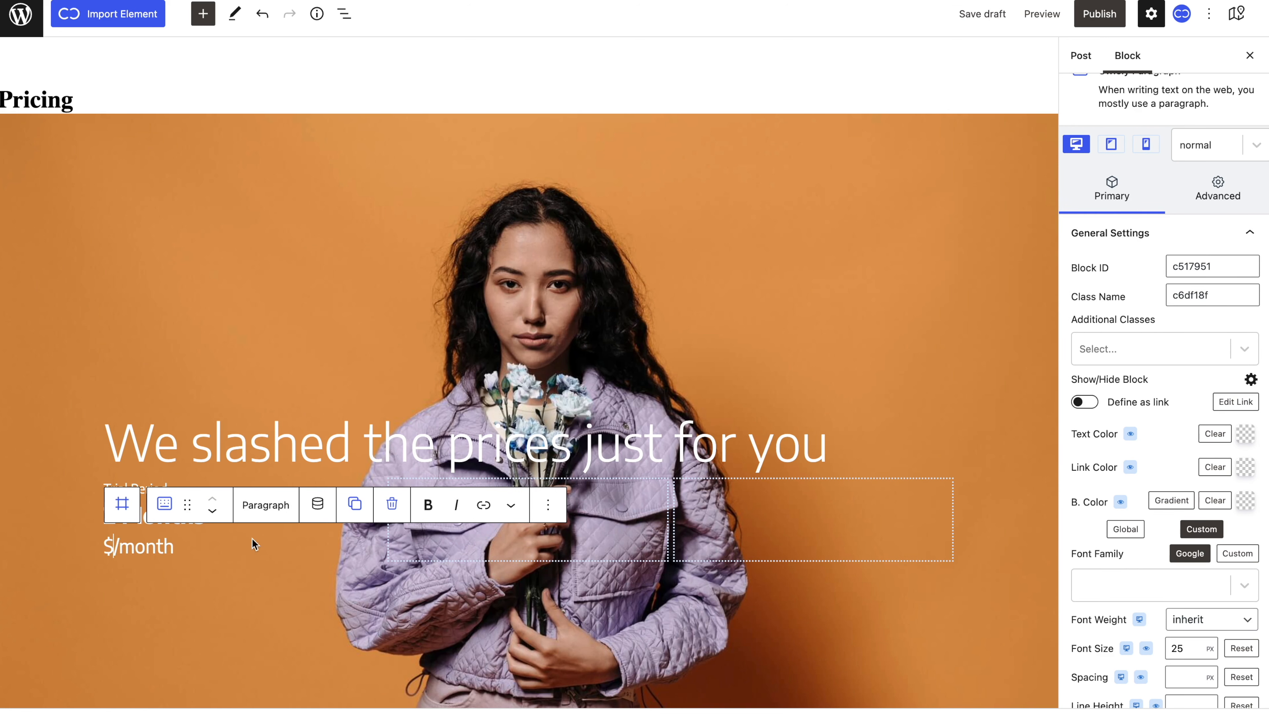
left_click_drag(1190, 642, 1194, 632)
key("Up")
key("Up")
Add a 100 px paragraph reading "39" to the price Div and place it between "$" and "/month".
left_click(138, 520)
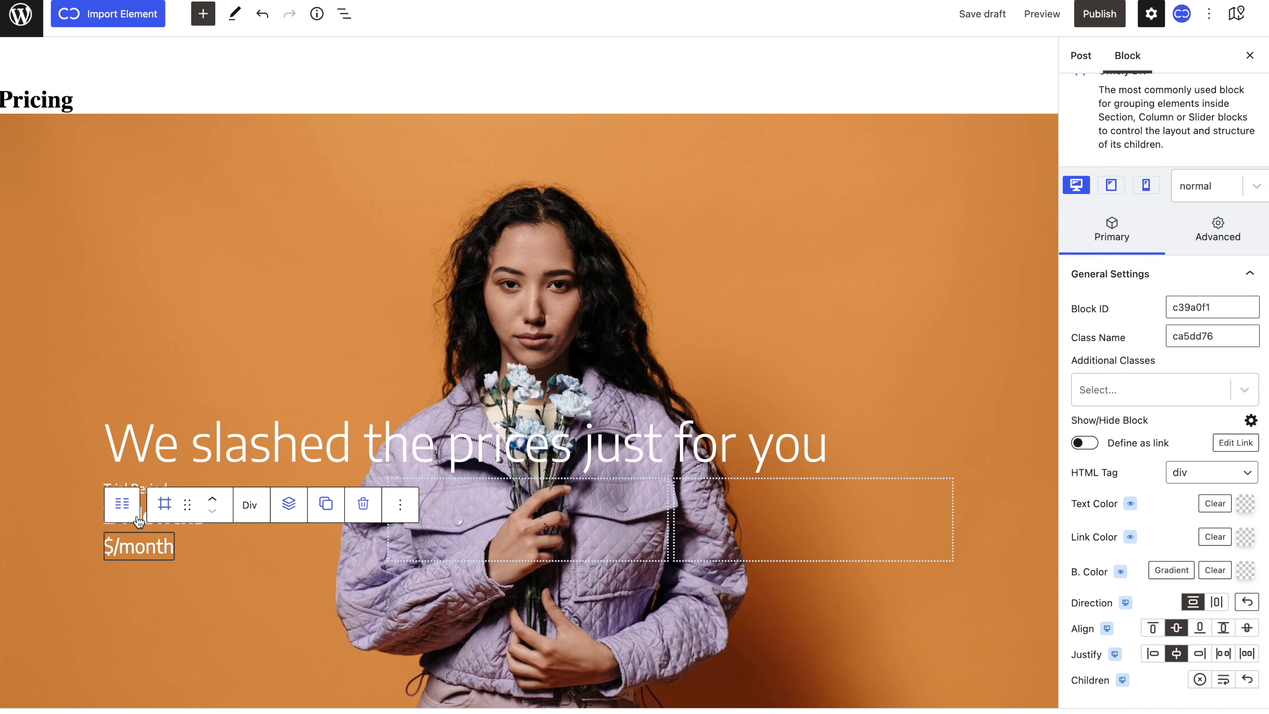
left_click(139, 520)
left_click(222, 241)
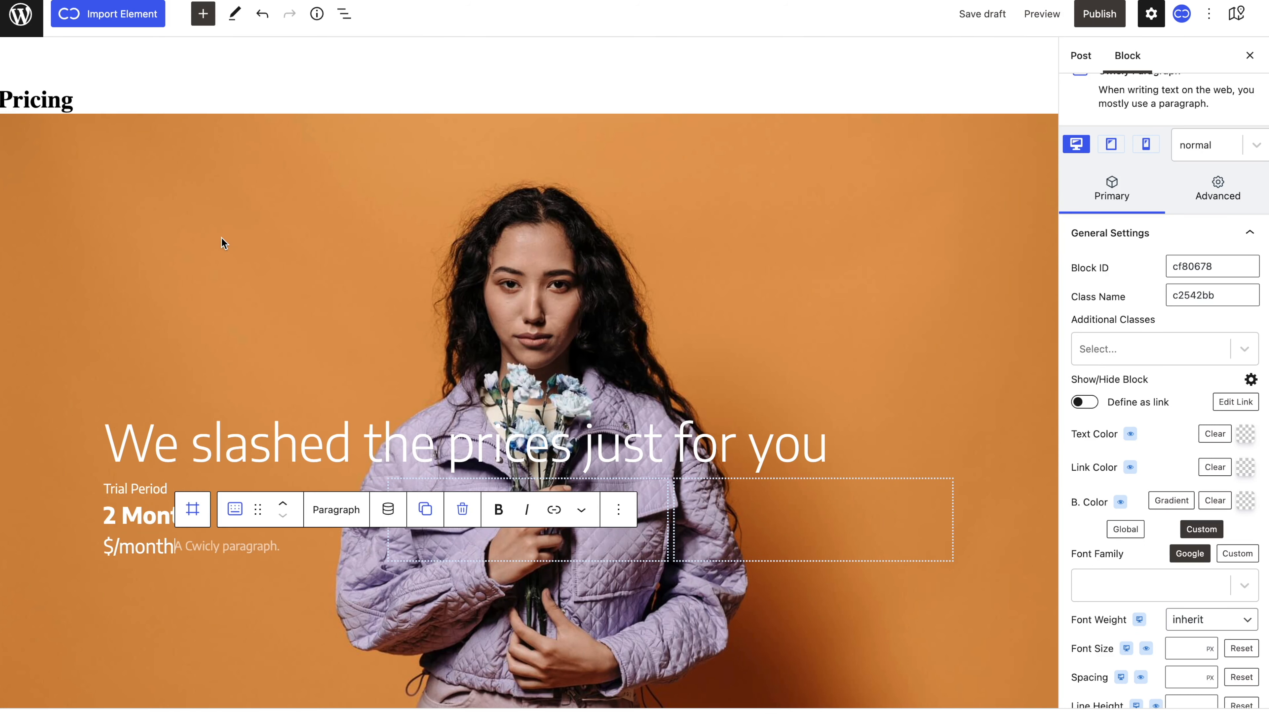
left_click(1184, 648)
type("100")
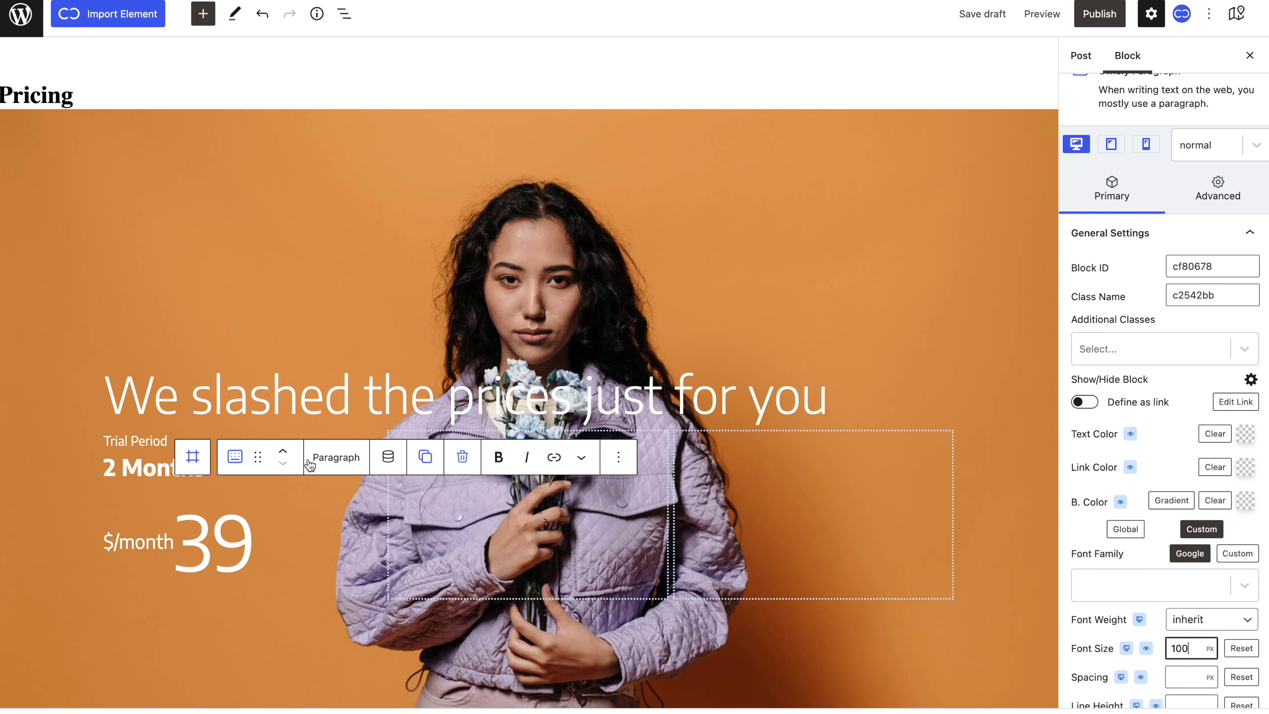
left_click(287, 454)
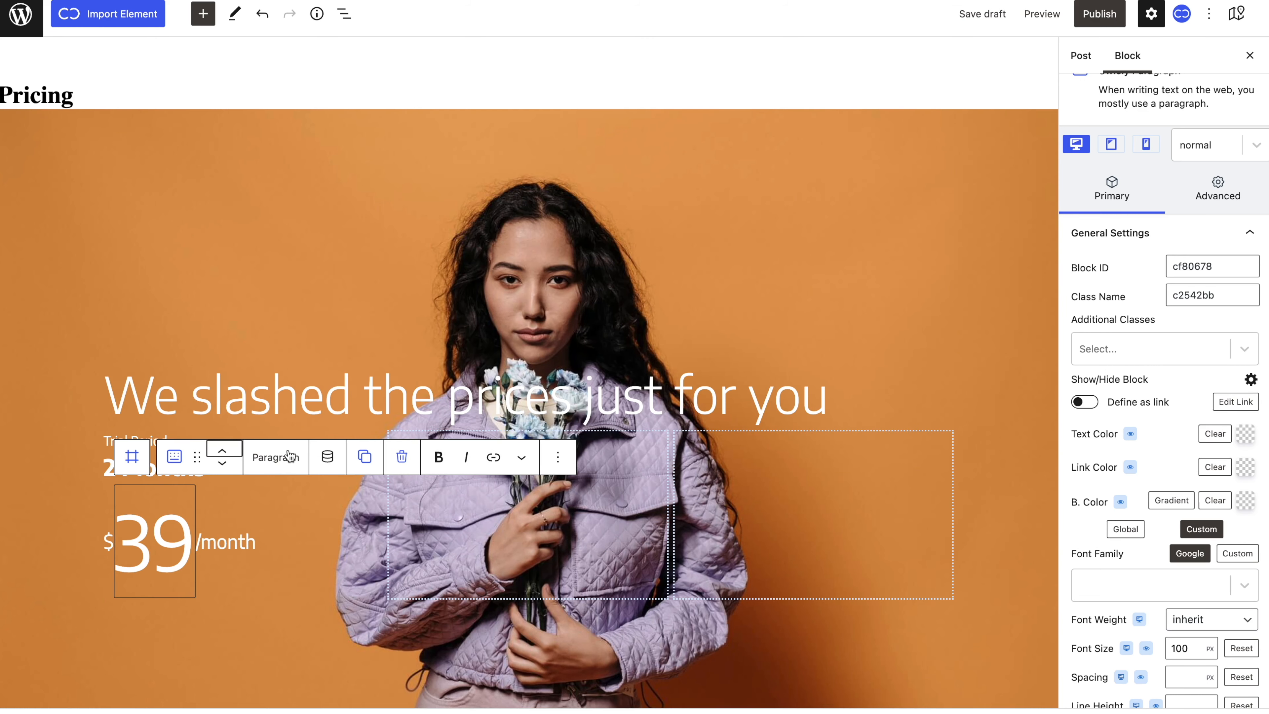
Add a Div block below the price row in the first column.
left_click(302, 506)
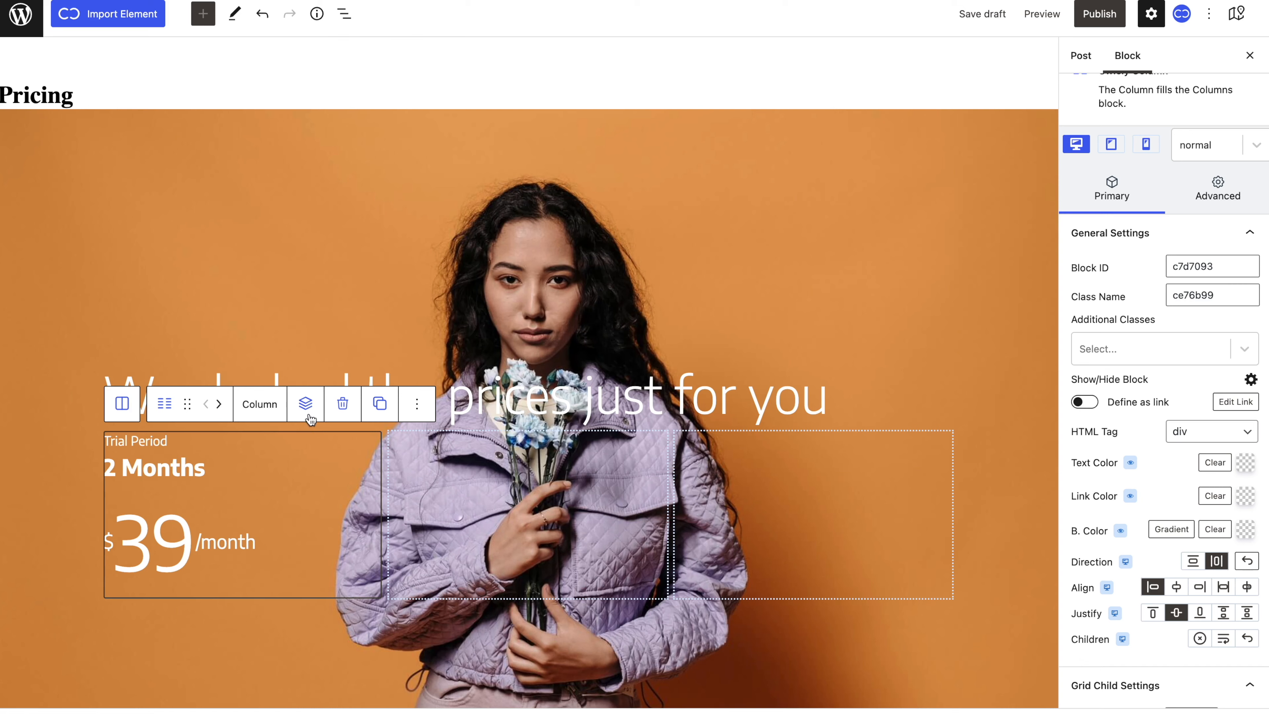
left_click(306, 404)
scroll(310, 320, "down", 1)
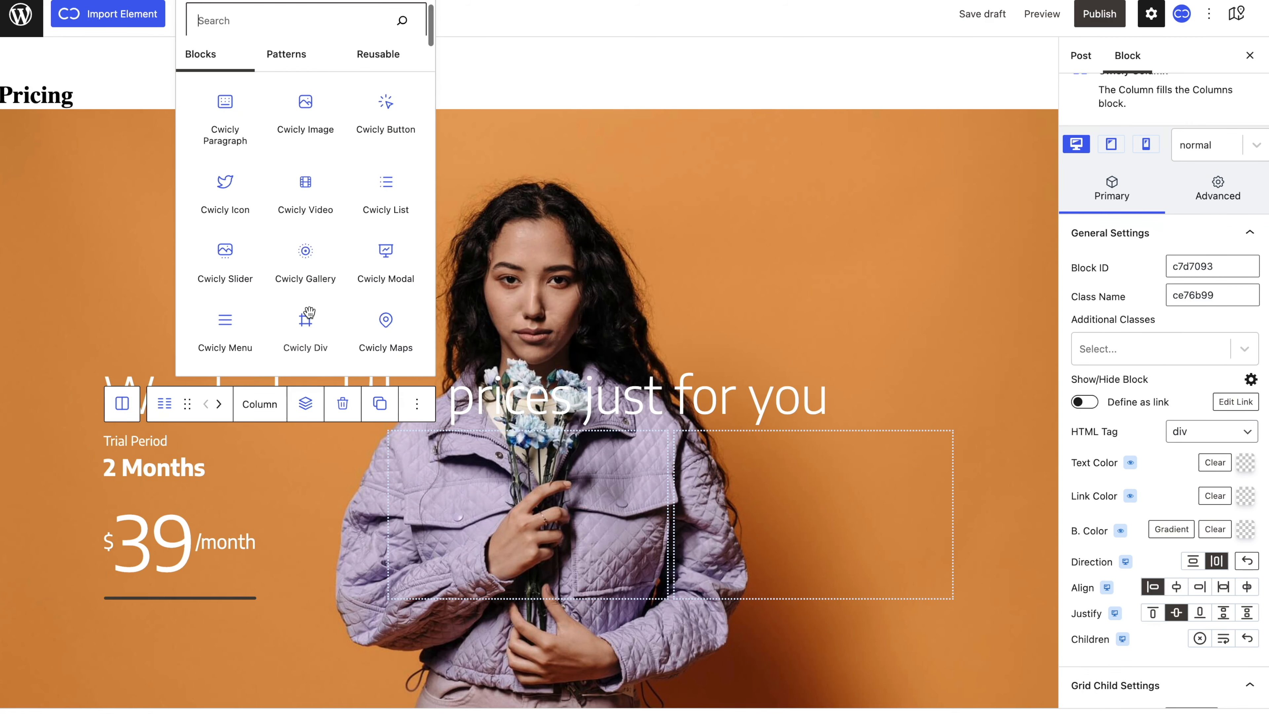
left_click(307, 321)
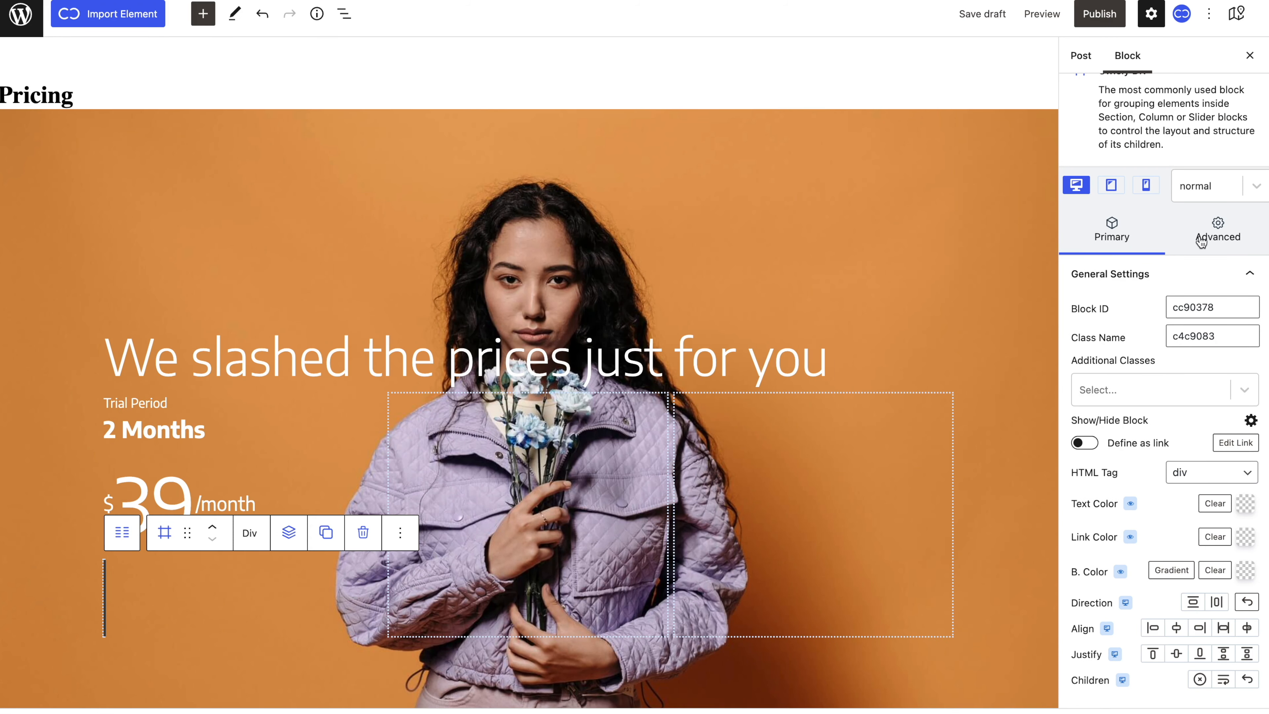
Set the new Div's height to 1 px and its width to 100%.
left_click(1217, 239)
left_click(1167, 383)
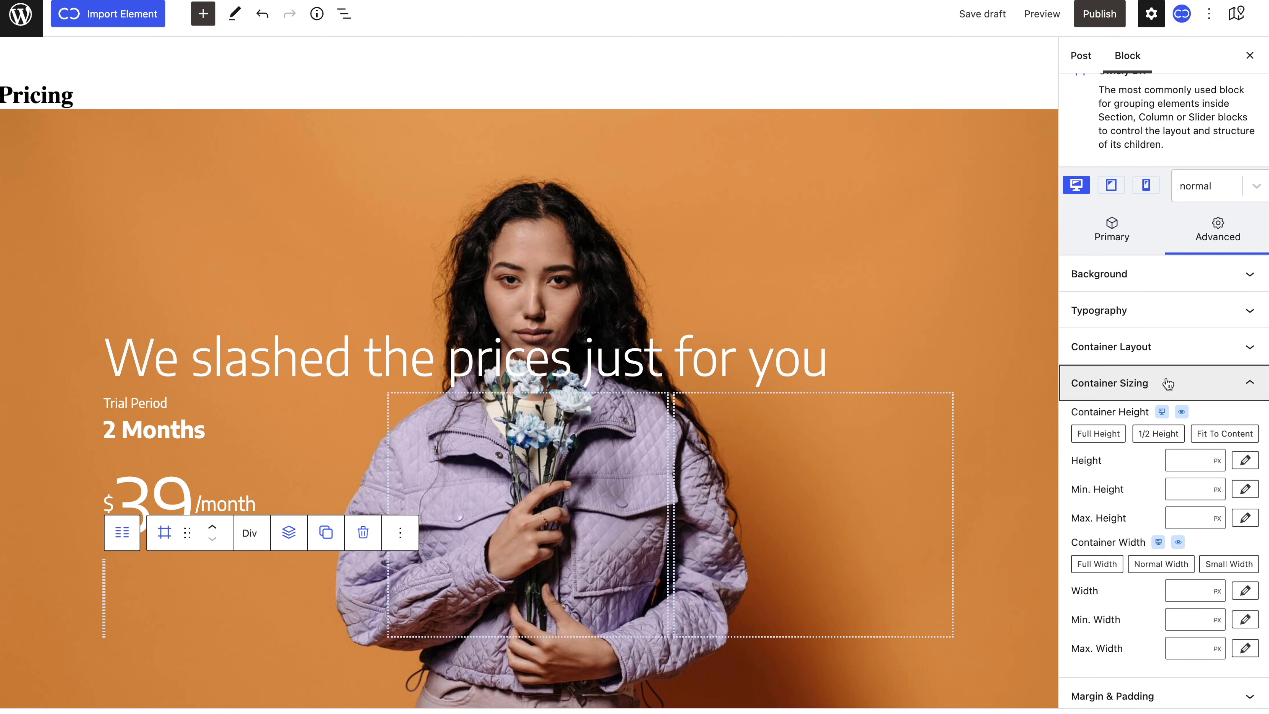
left_click(1176, 461)
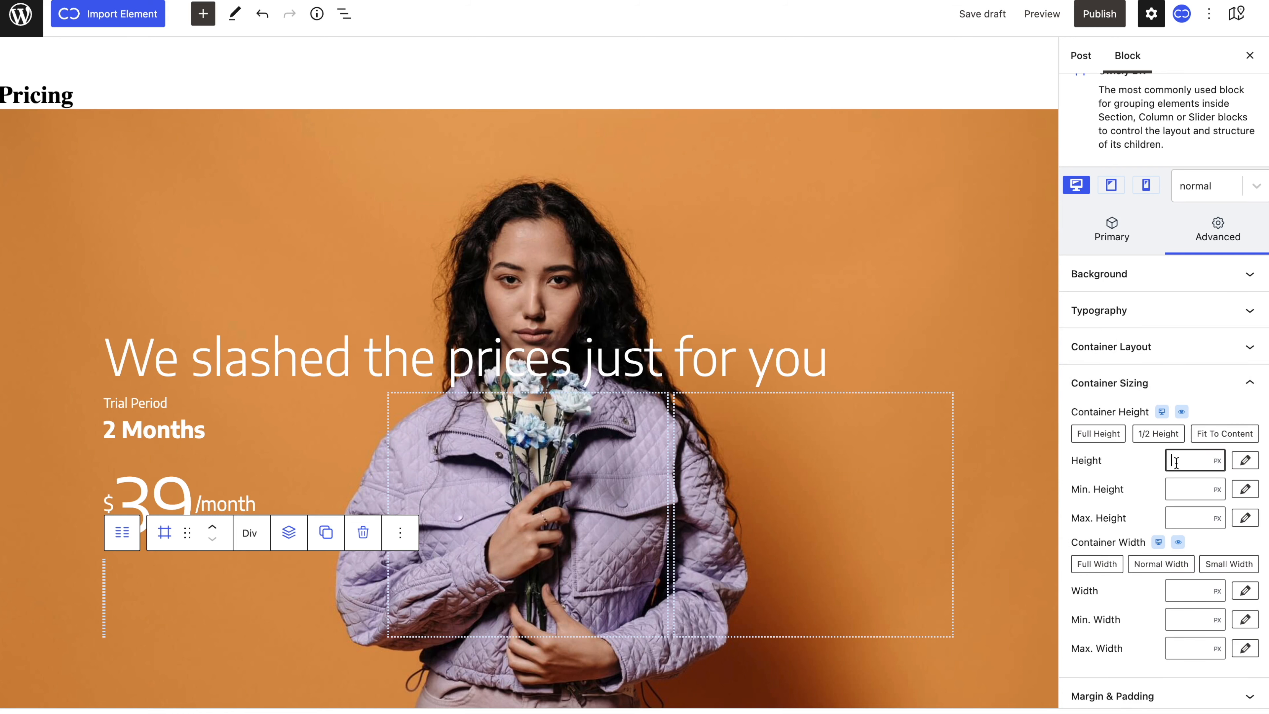
type("1")
left_click(1181, 595)
type("100")
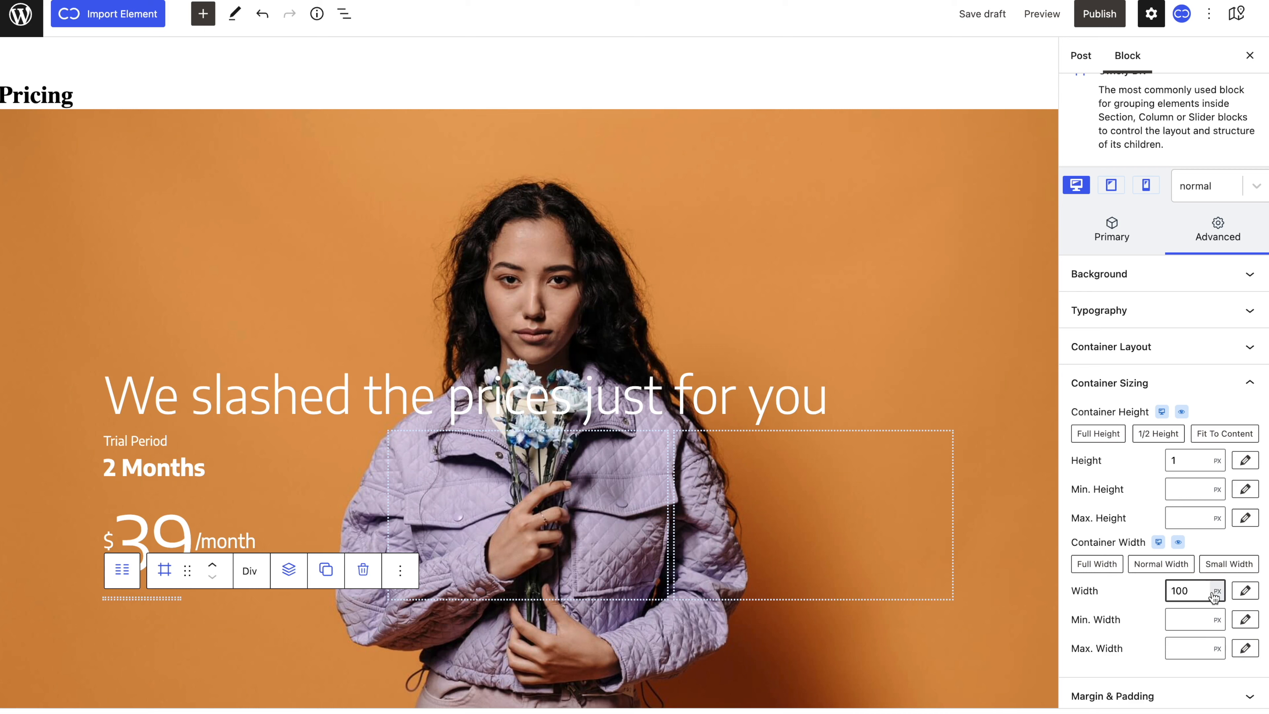
left_click(1217, 591)
left_click(1219, 604)
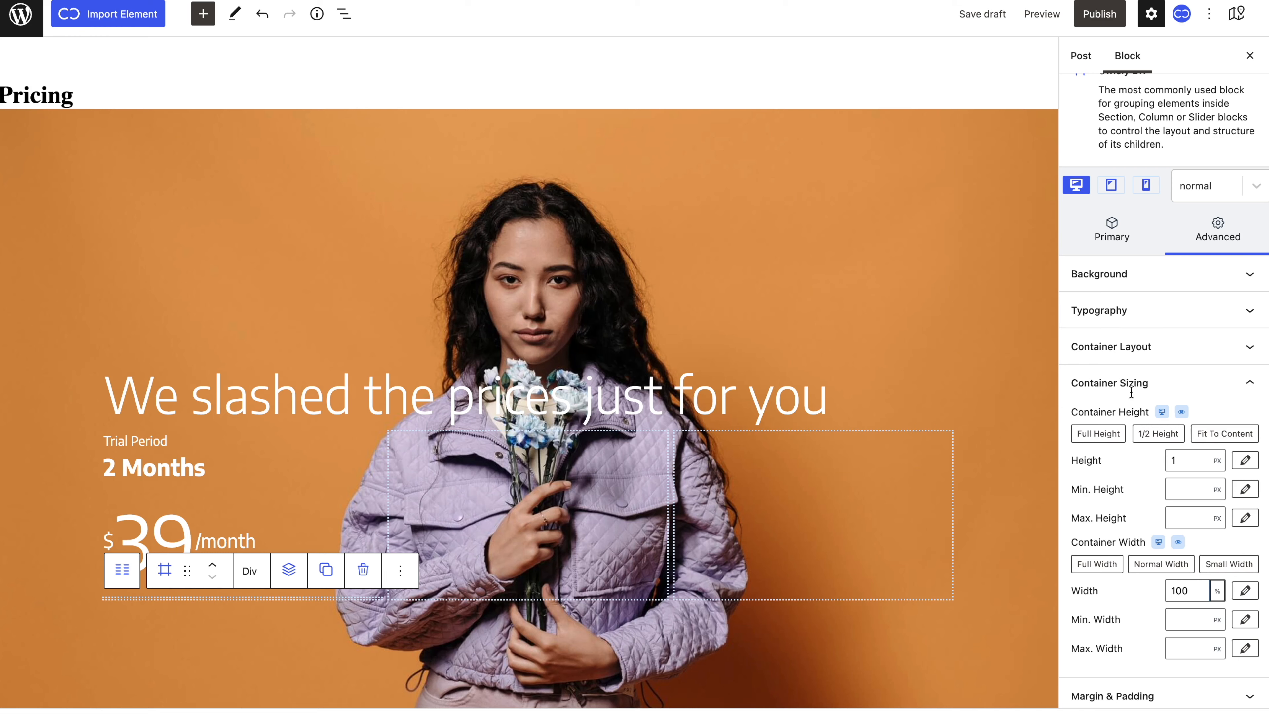
Give the divider Div a white background colour at about 30% opacity.
left_click(1145, 285)
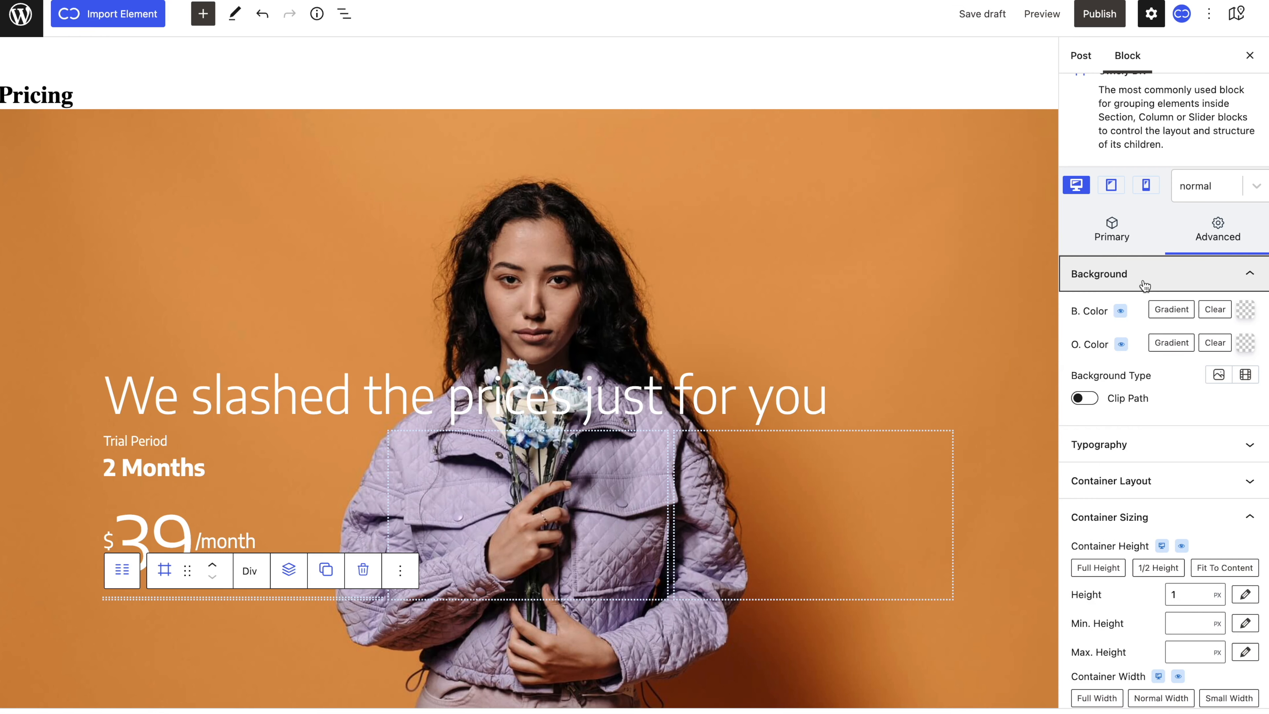
left_click(1246, 309)
left_click(1021, 330)
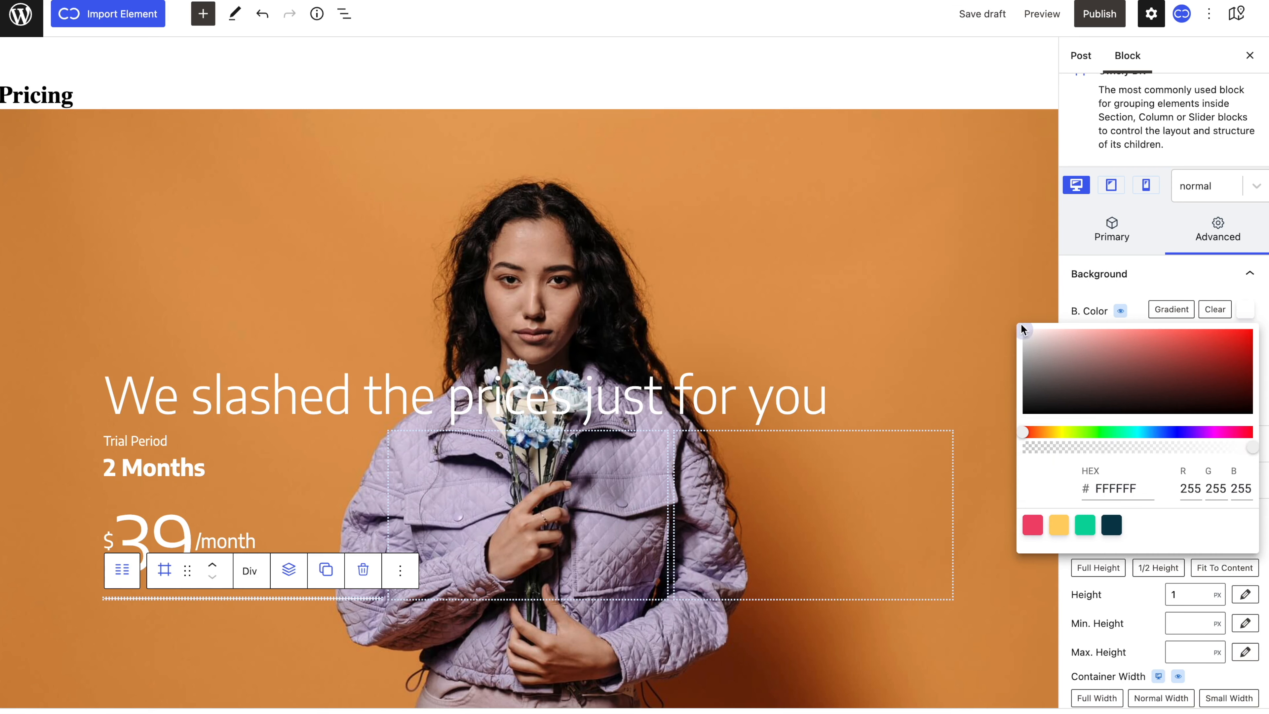
left_click(1093, 449)
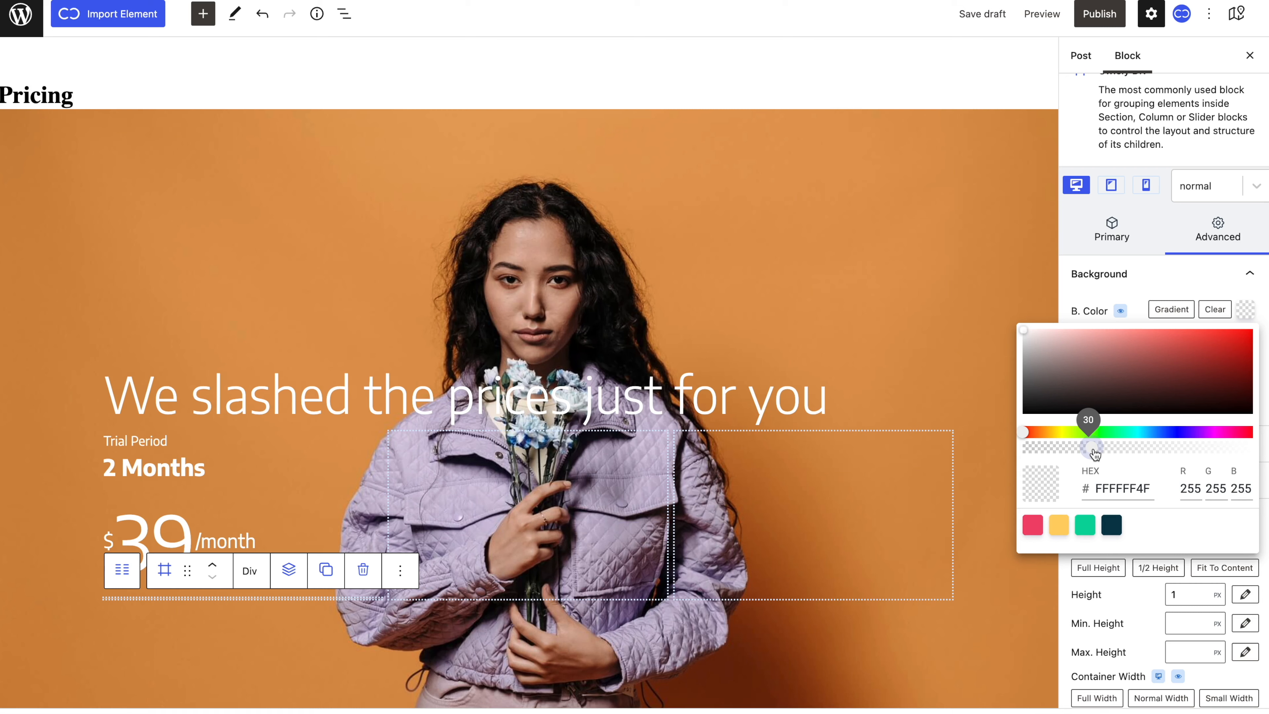
left_click(1134, 321)
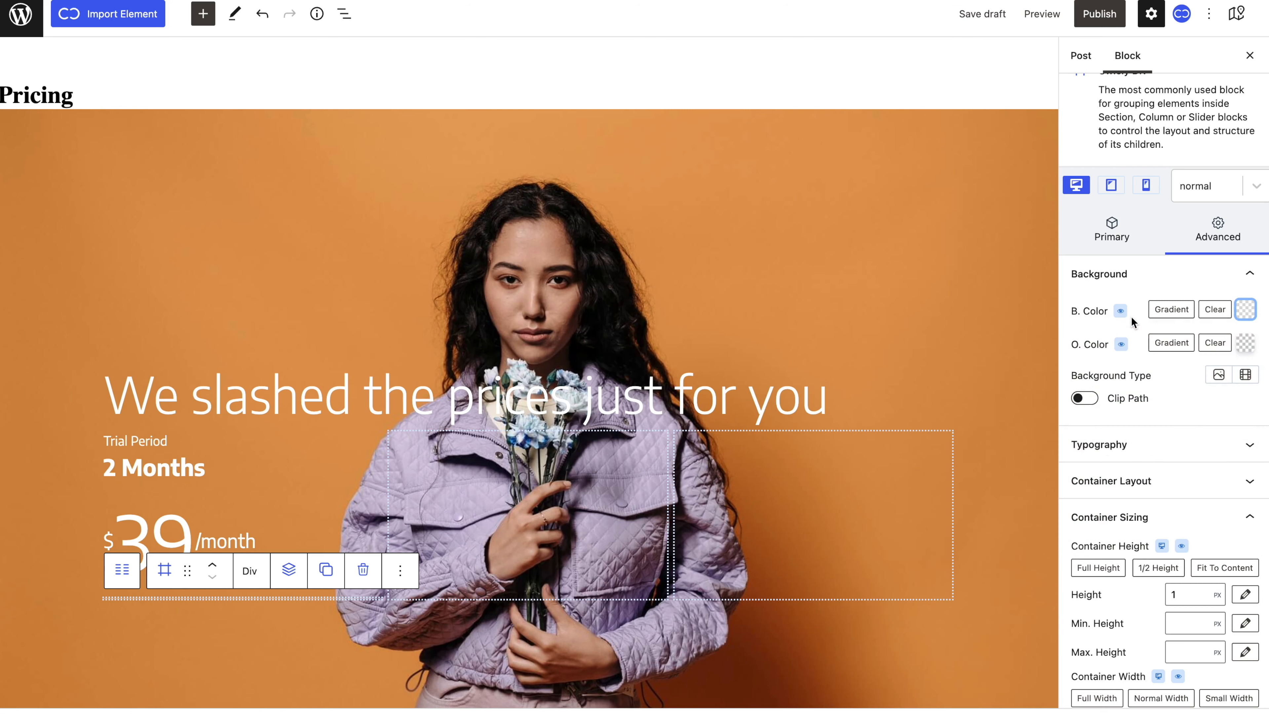
Add a List block below the divider in the first column, with an 18 px font size and capitalize transform.
left_click(362, 479)
left_click(309, 401)
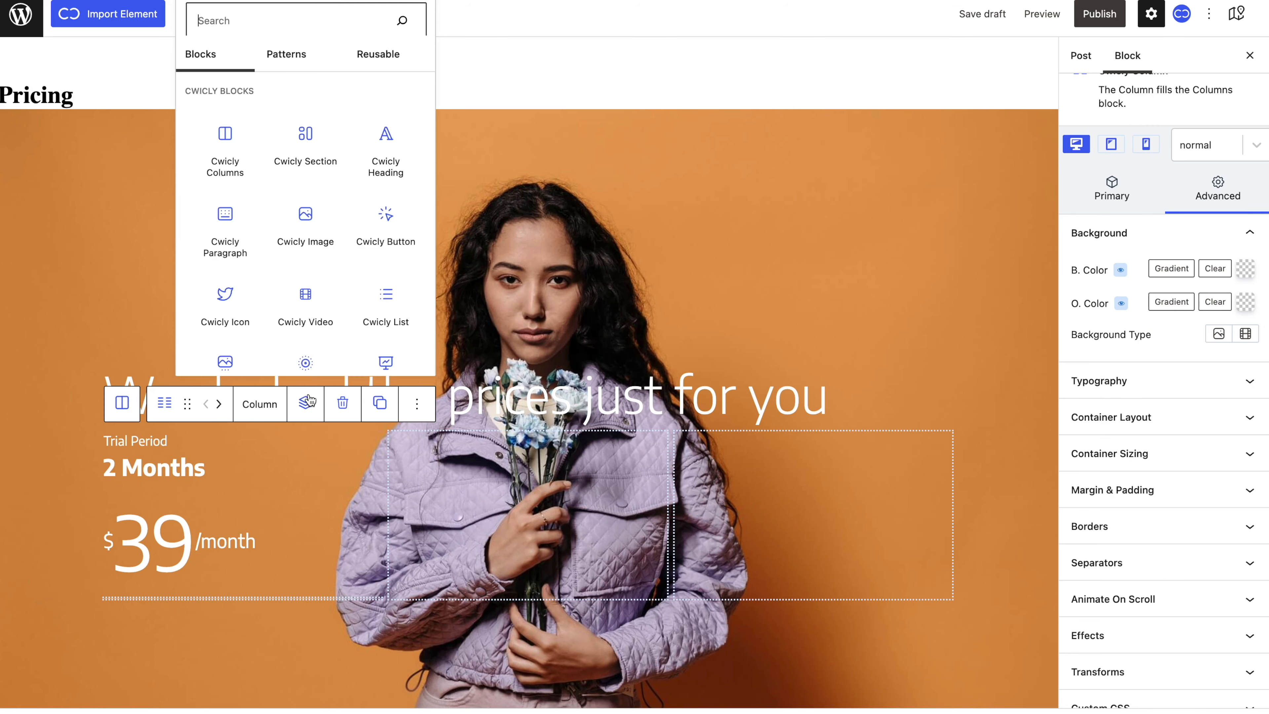
left_click(390, 307)
left_click(1083, 187)
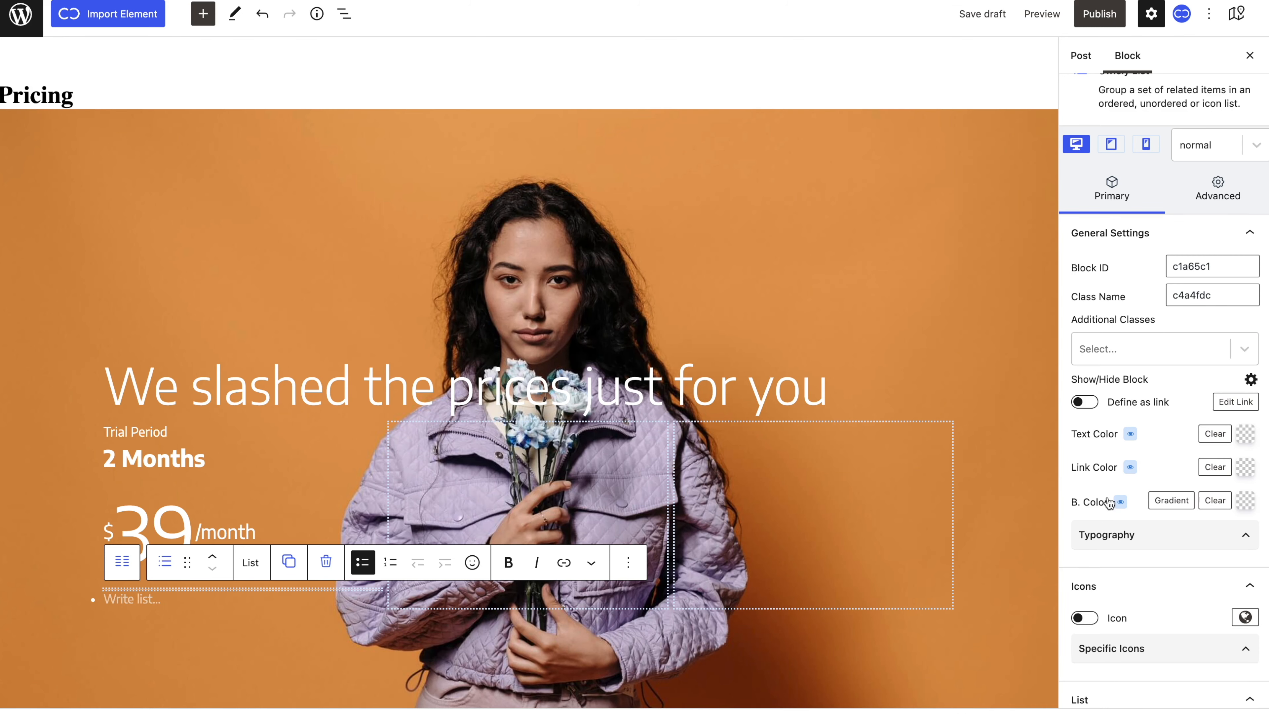
left_click(1110, 536)
scroll(1132, 595, "down", 3)
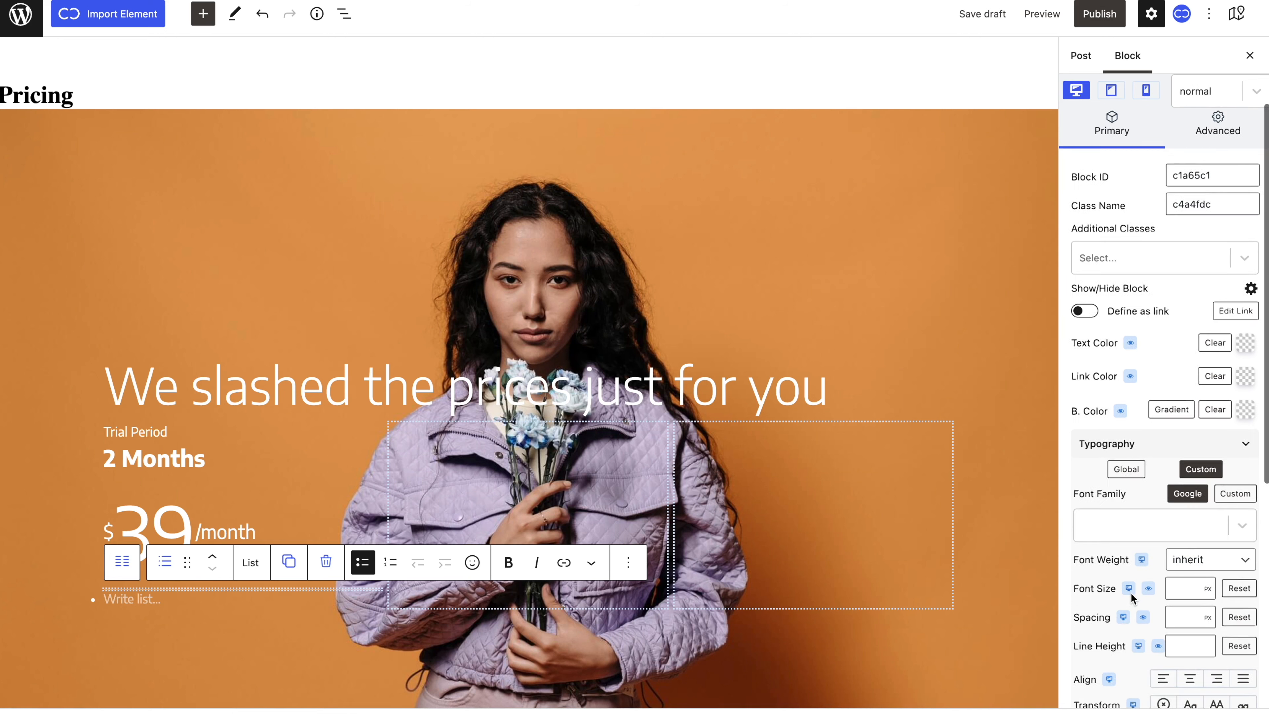
left_click(1180, 569)
type("18")
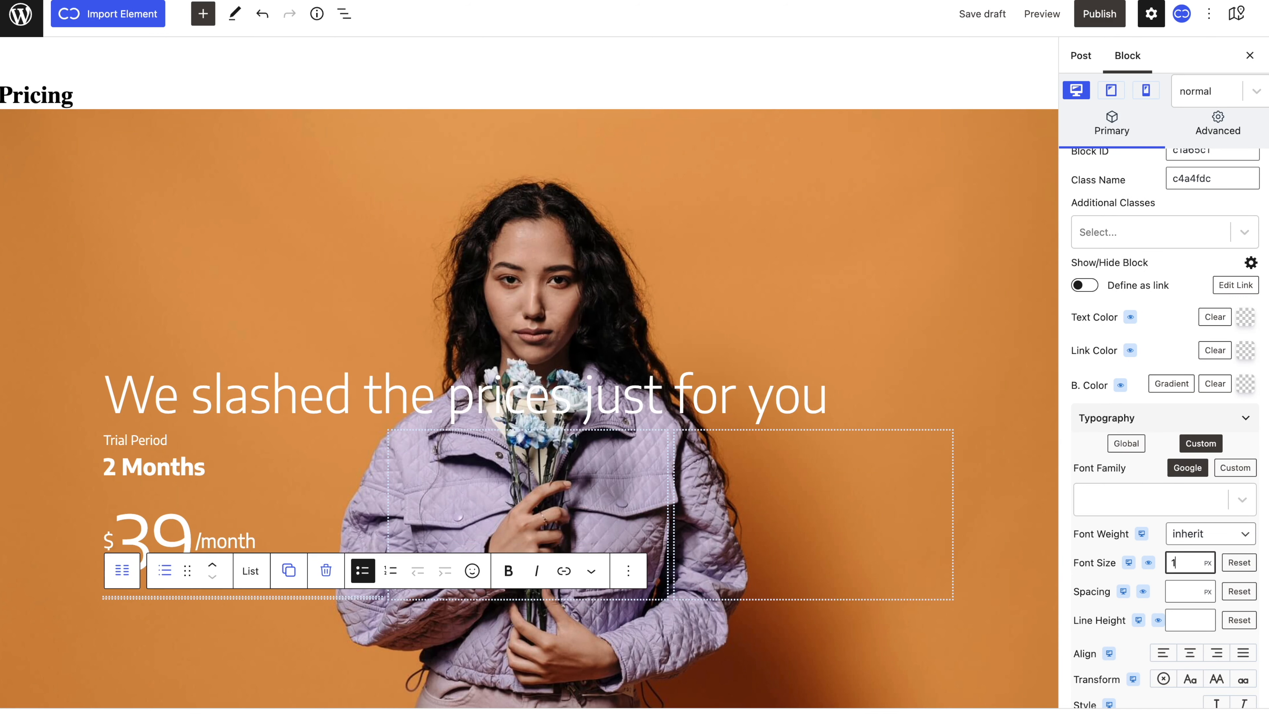
left_click(1191, 679)
Enter the list items "Free Delivery" and "No Surplus".
type("Free Delivery")
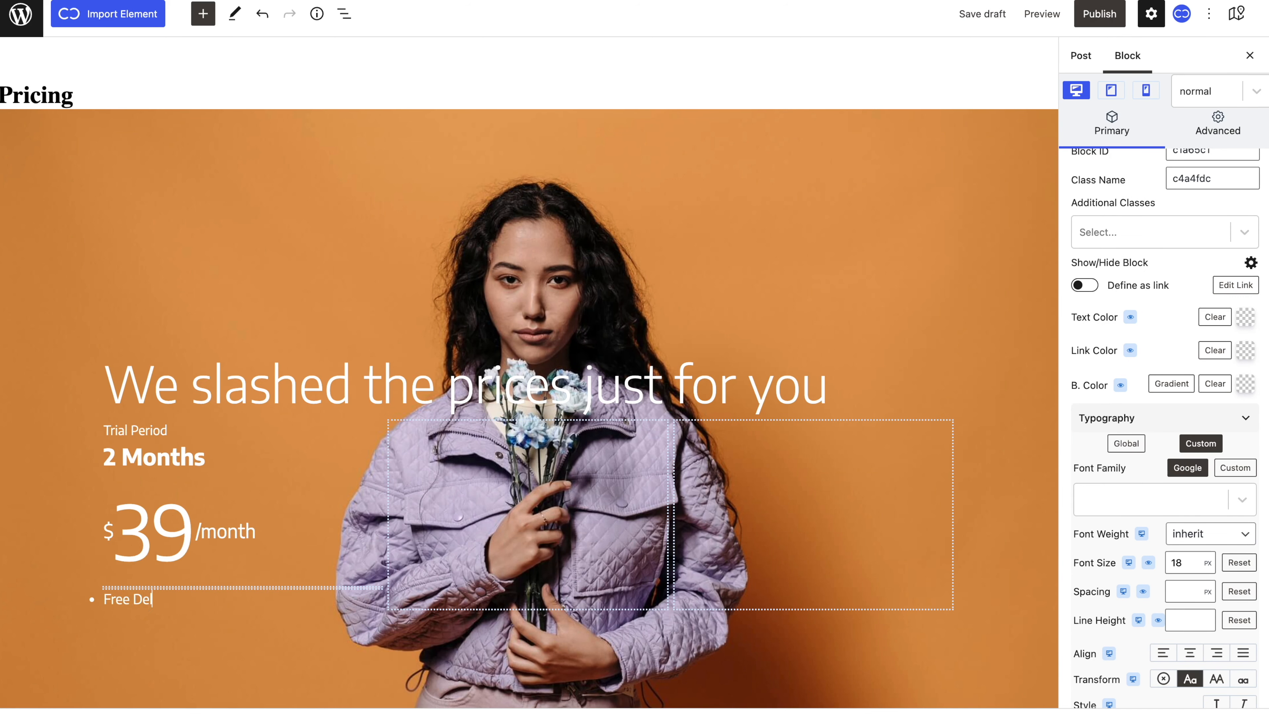
key("Return")
type("No Surplus")
Set the list's spacing to 10 px and its list style to circle.
left_click(1092, 429)
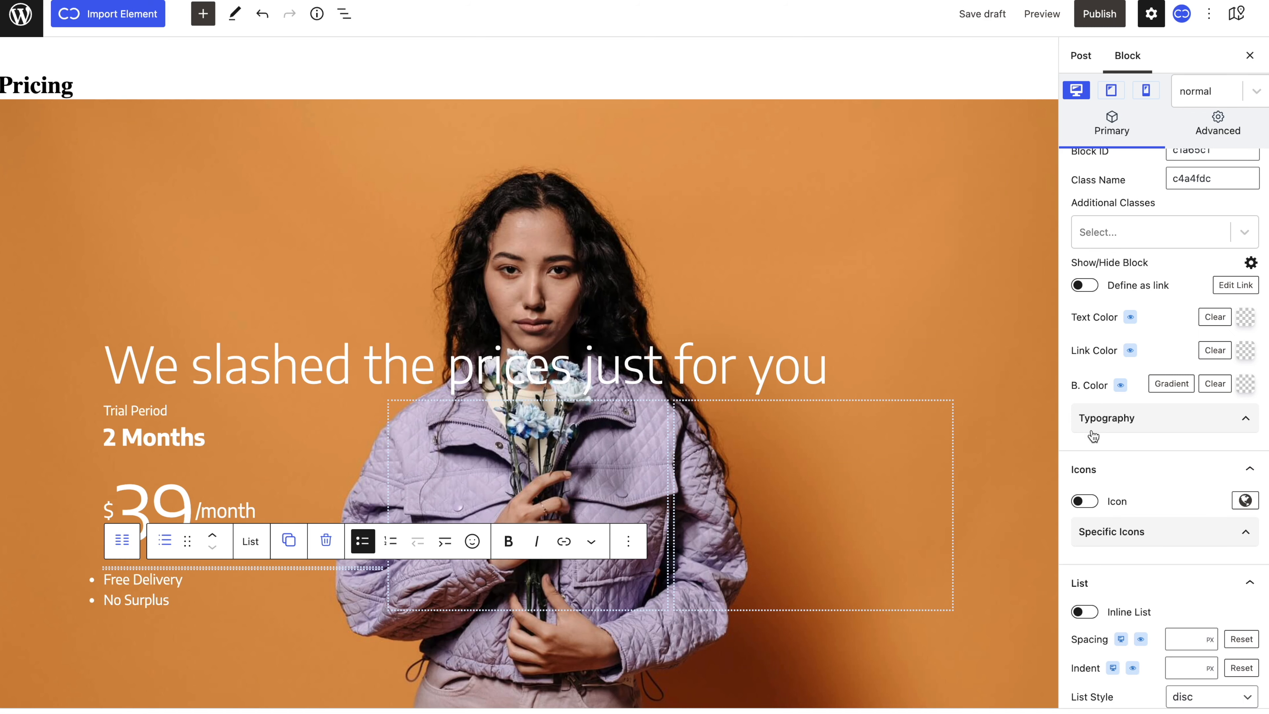
scroll(1118, 575, "down", 2)
left_click(1176, 593)
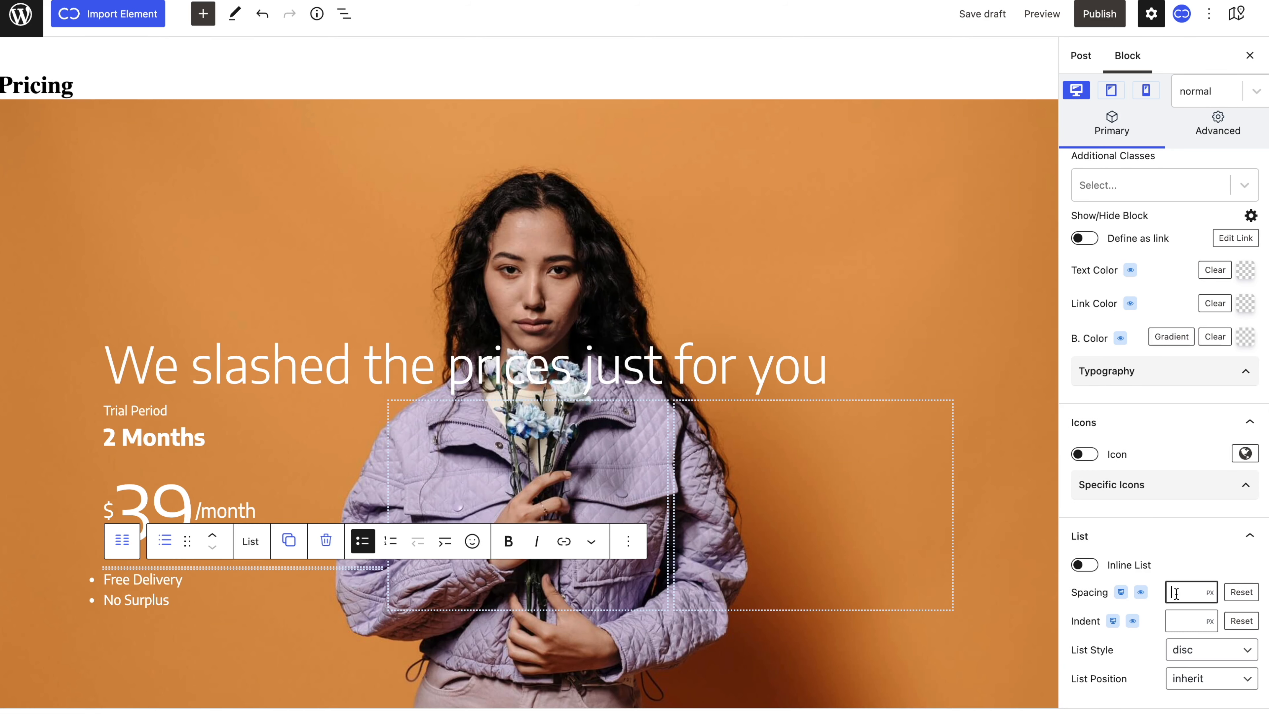
type("10")
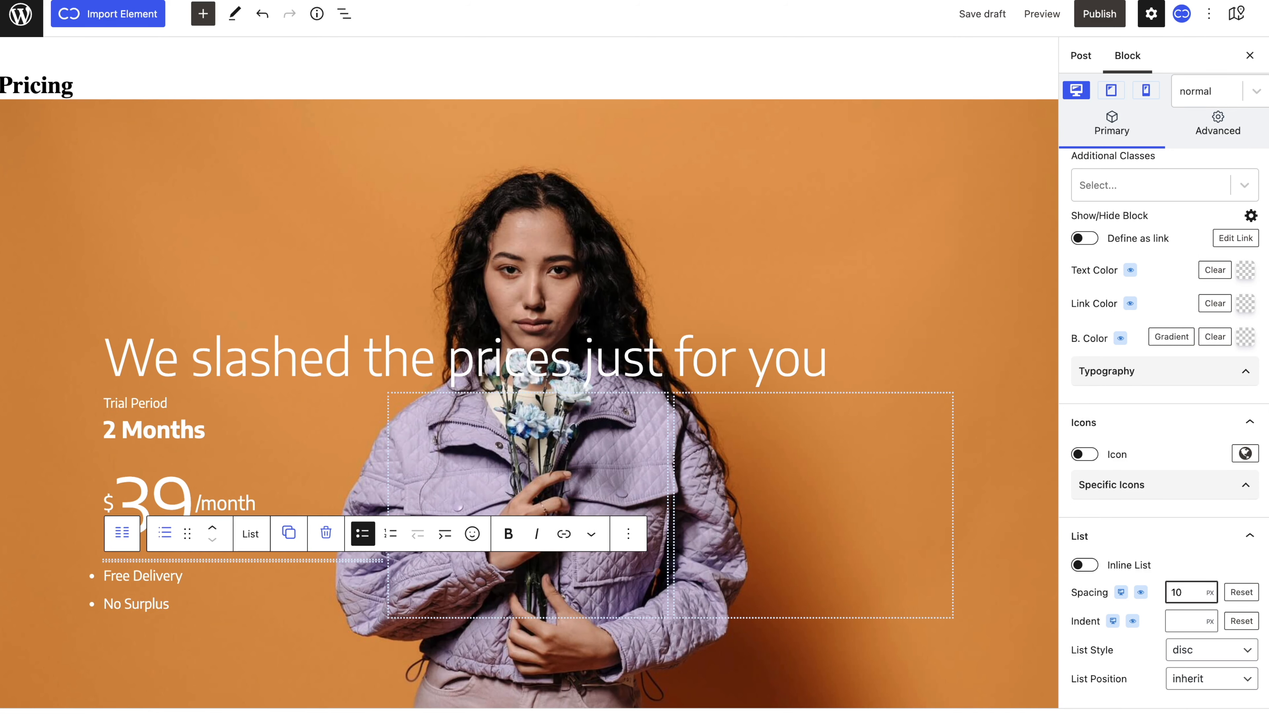
left_click(1180, 649)
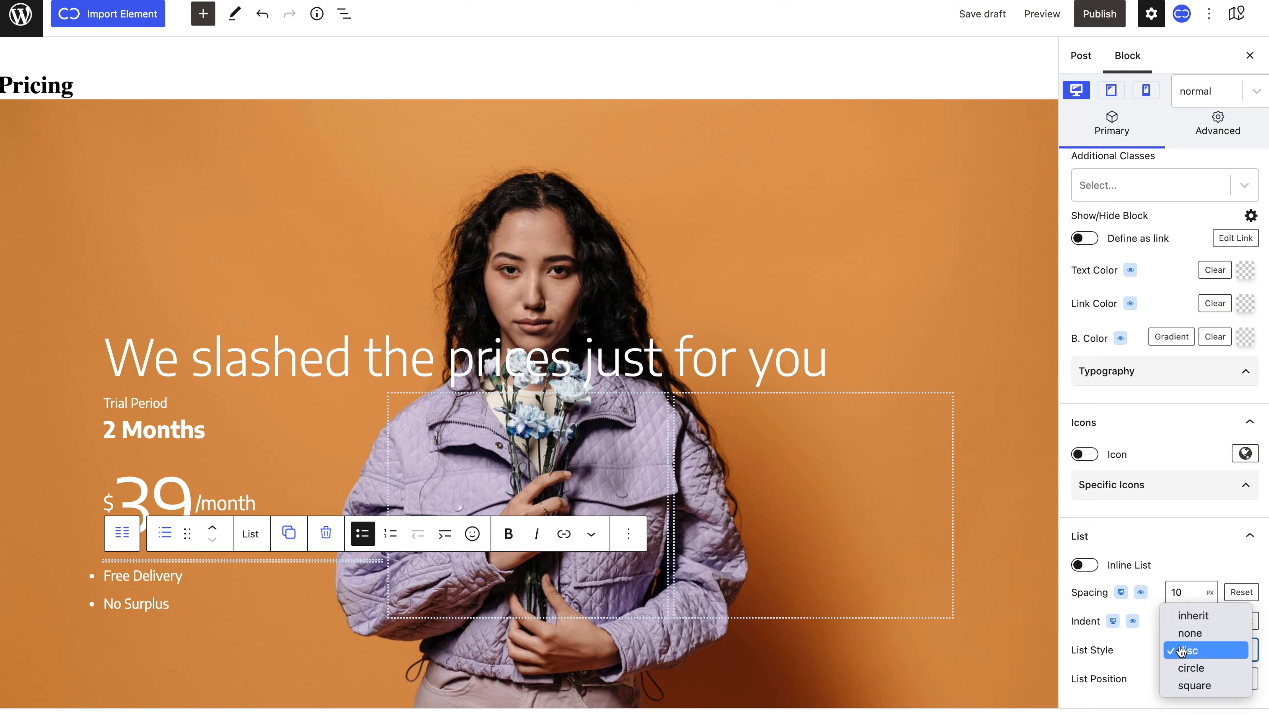
left_click(1182, 667)
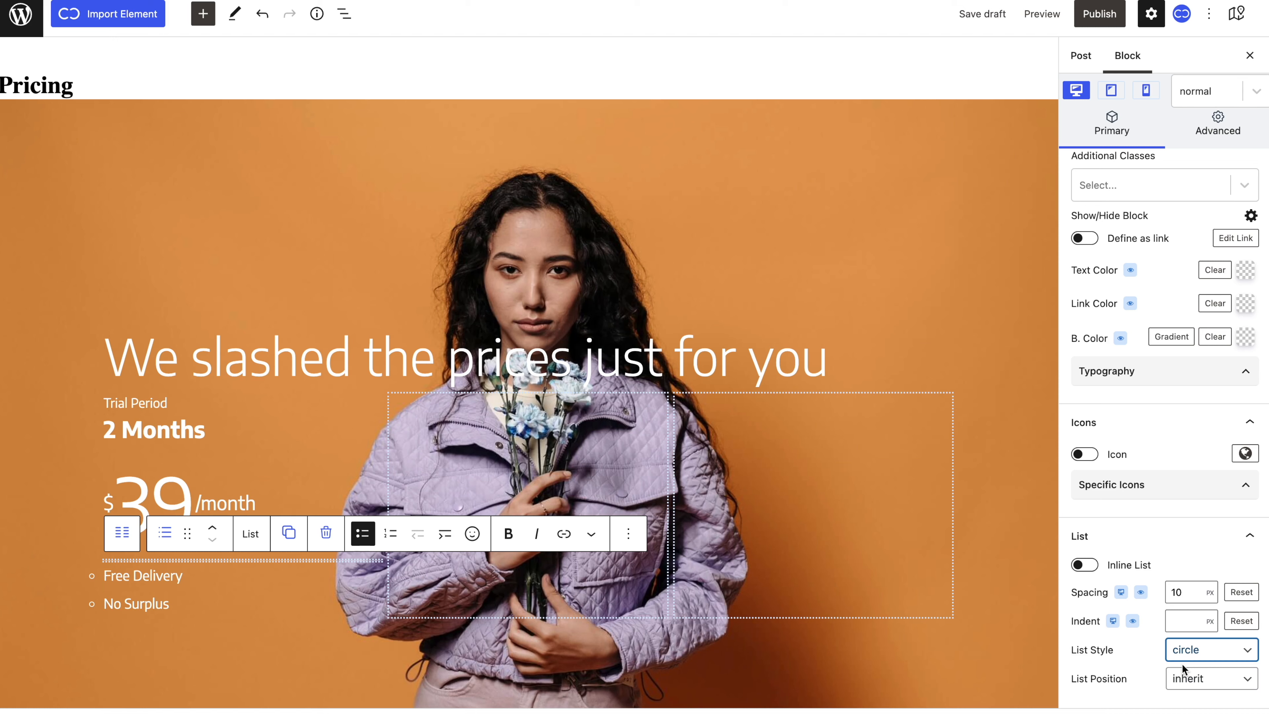
Add a Button block below the list in the first column.
left_click(345, 590)
left_click(318, 368)
left_click(398, 223)
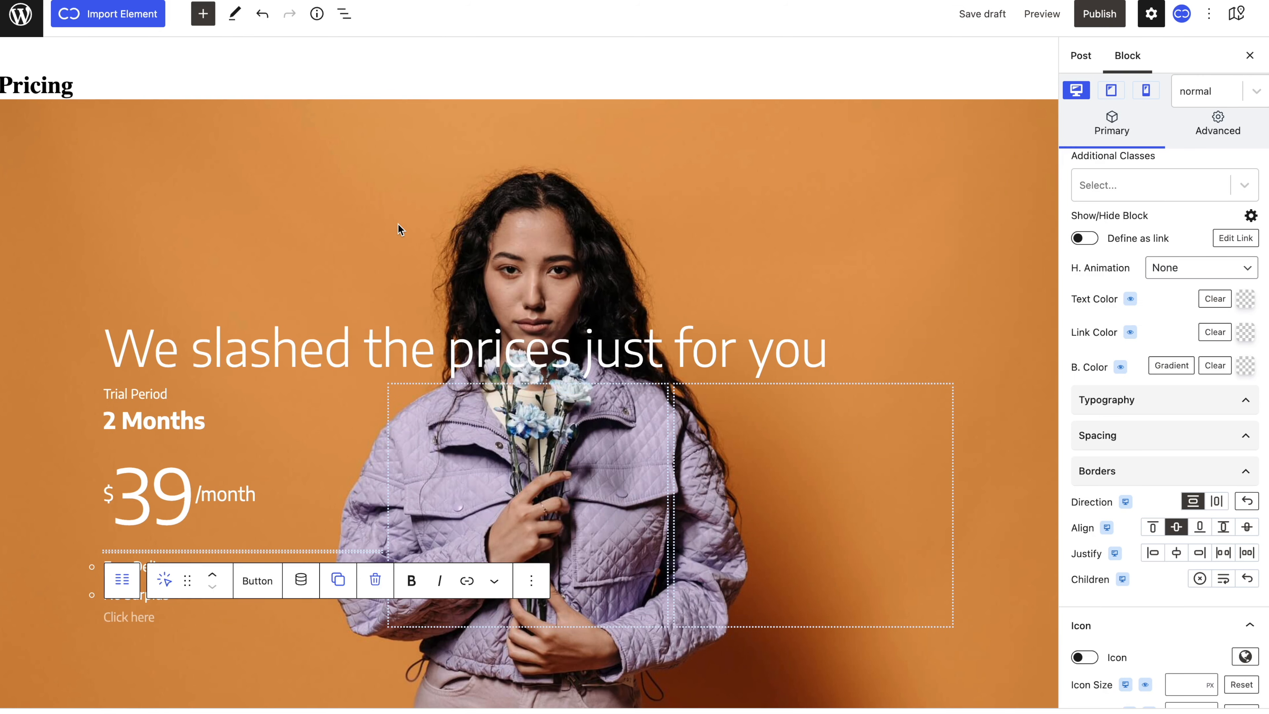
scroll(1107, 350, "down", 2)
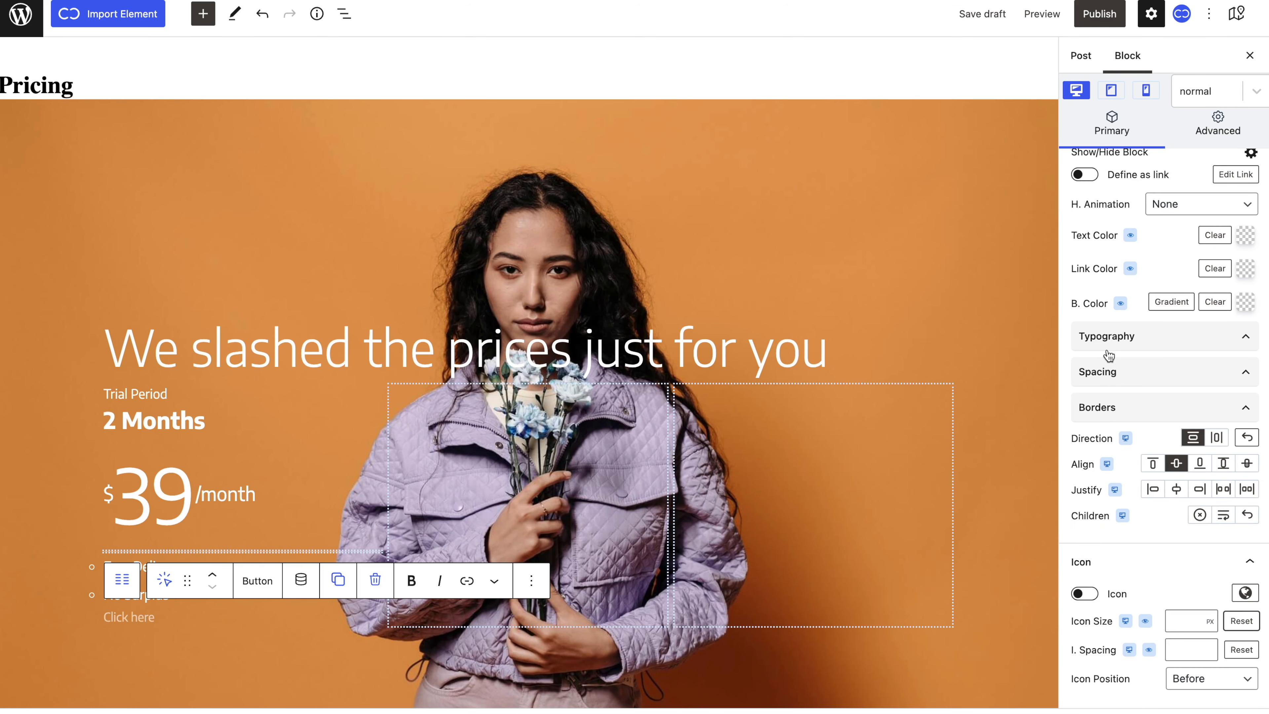
Give the first column's button an 18 px font size and capitalize transform, and change its label to "Try Now".
left_click(1109, 352)
left_click(1182, 490)
type("18")
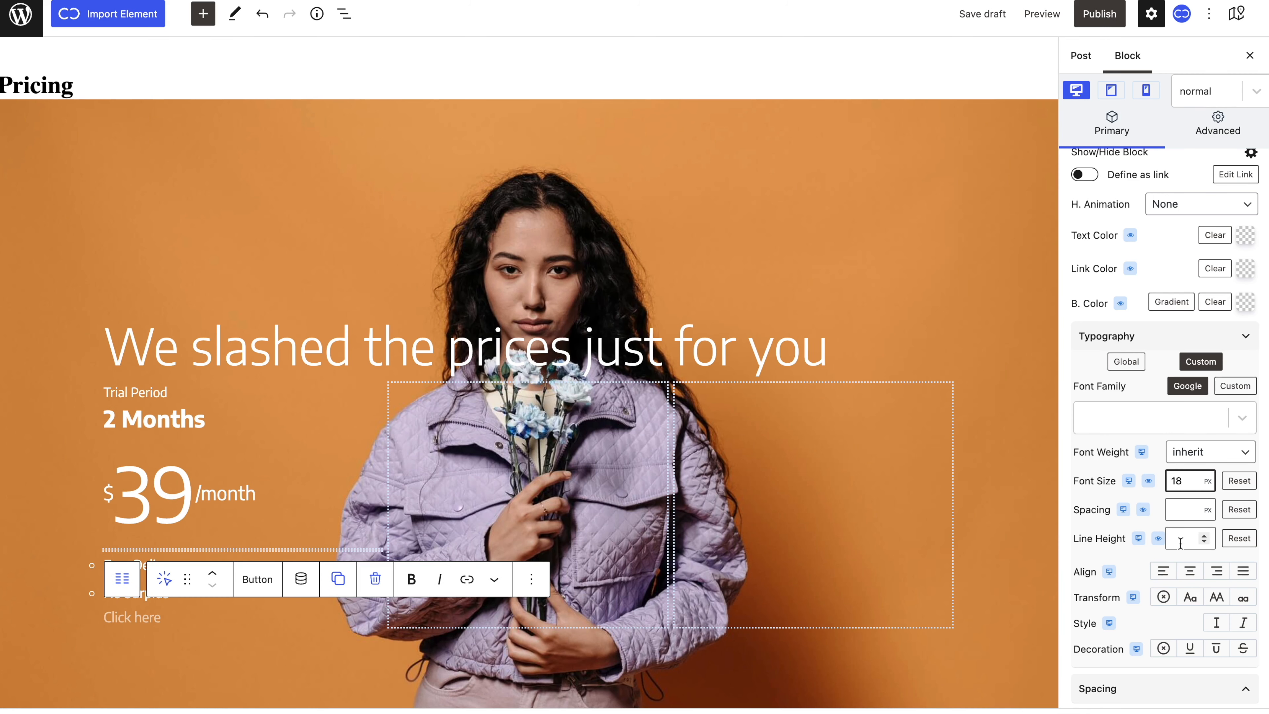
left_click(1190, 596)
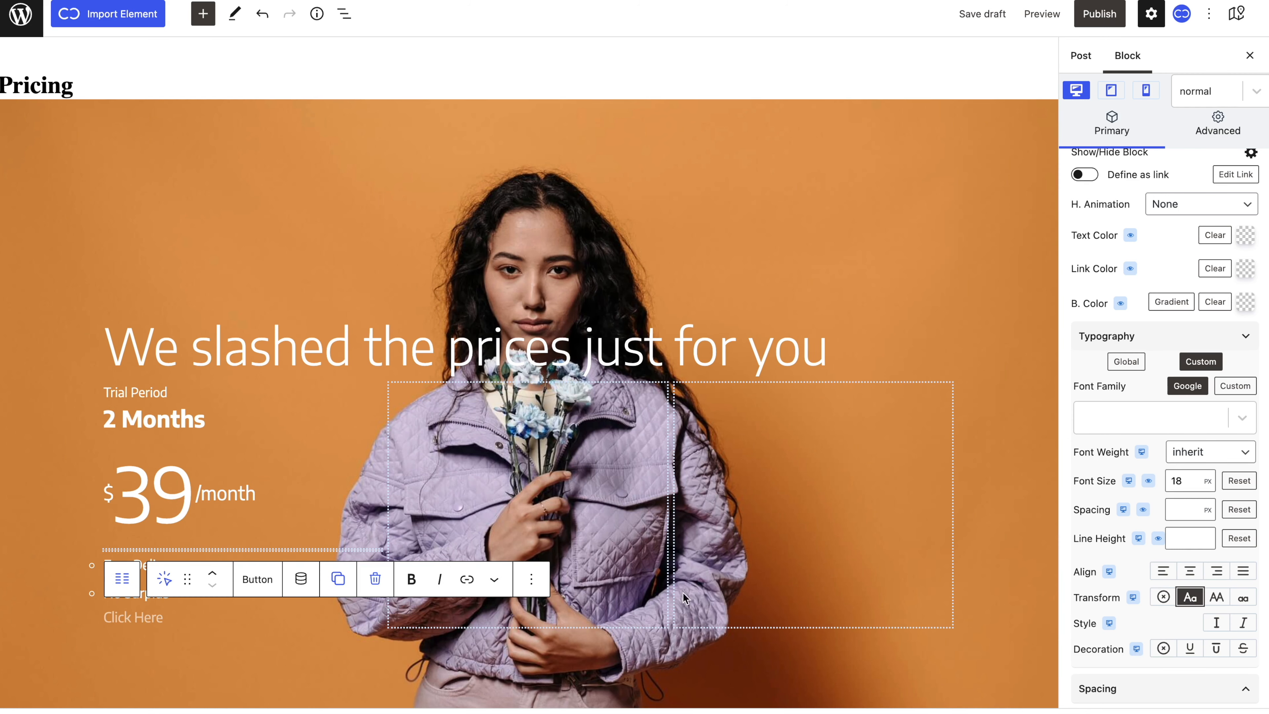
left_click(151, 618)
type("Try Now")
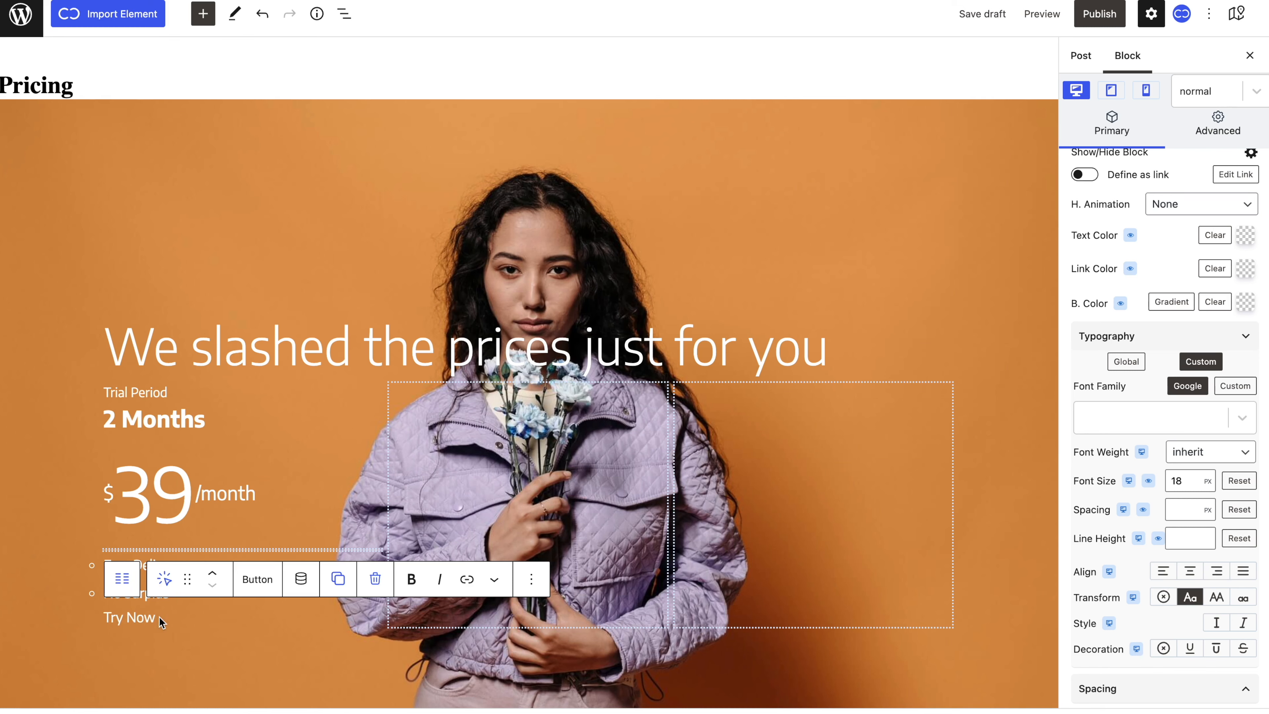
Set the "Try Now" button's background color to #55352C.
left_click(1246, 302)
type("55352C")
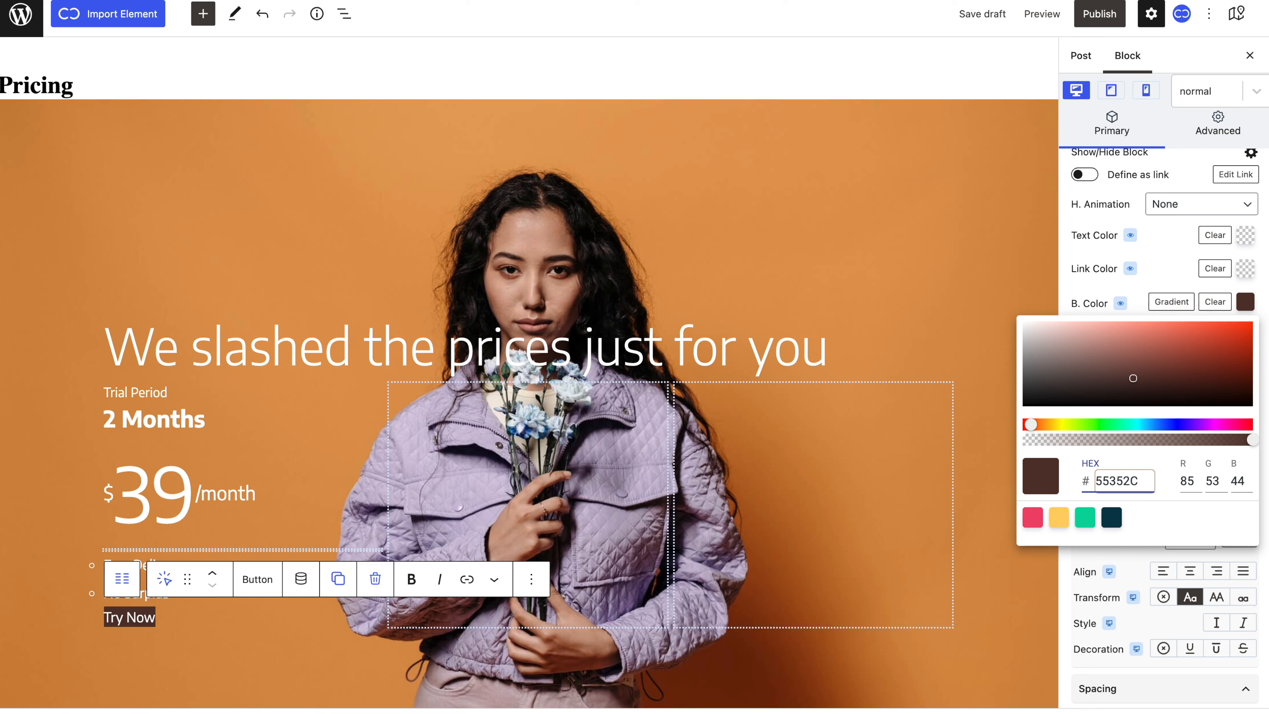
left_click(1133, 299)
Unlink the button's padding and set it to 15 px top and bottom and 55 px left and right.
scroll(1117, 493, "down", 3)
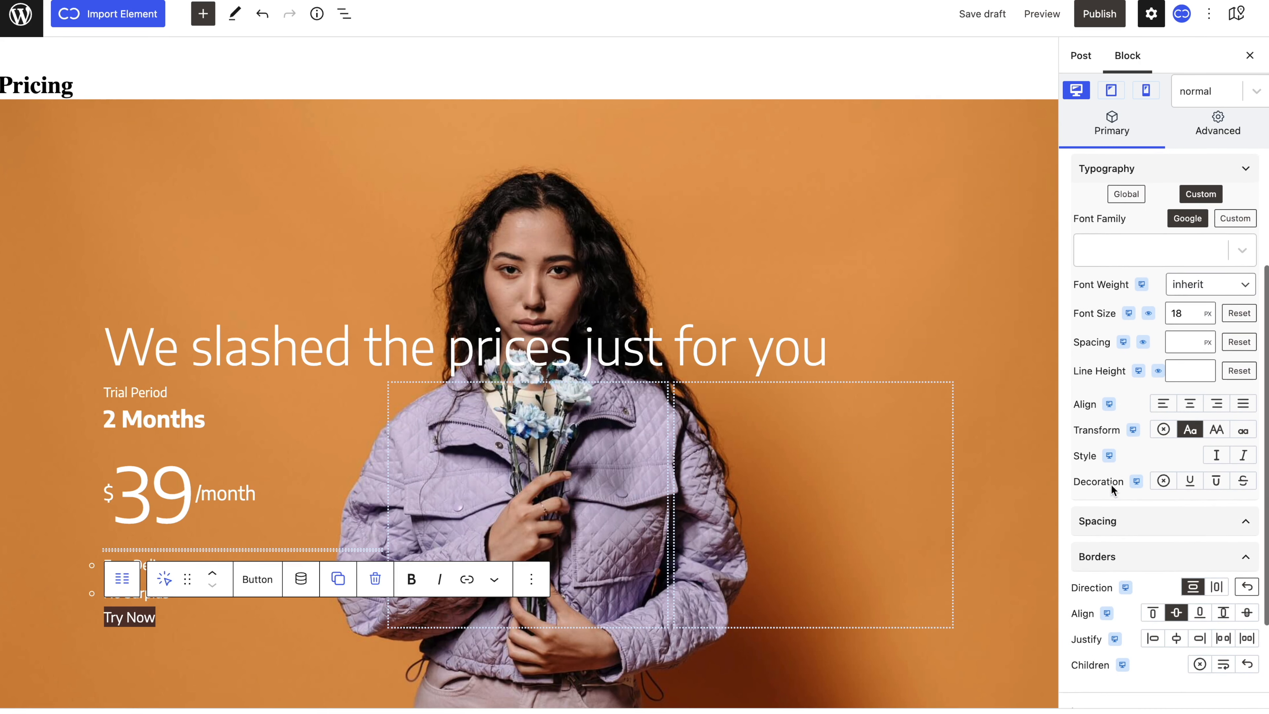
left_click(1124, 522)
left_click(1243, 546)
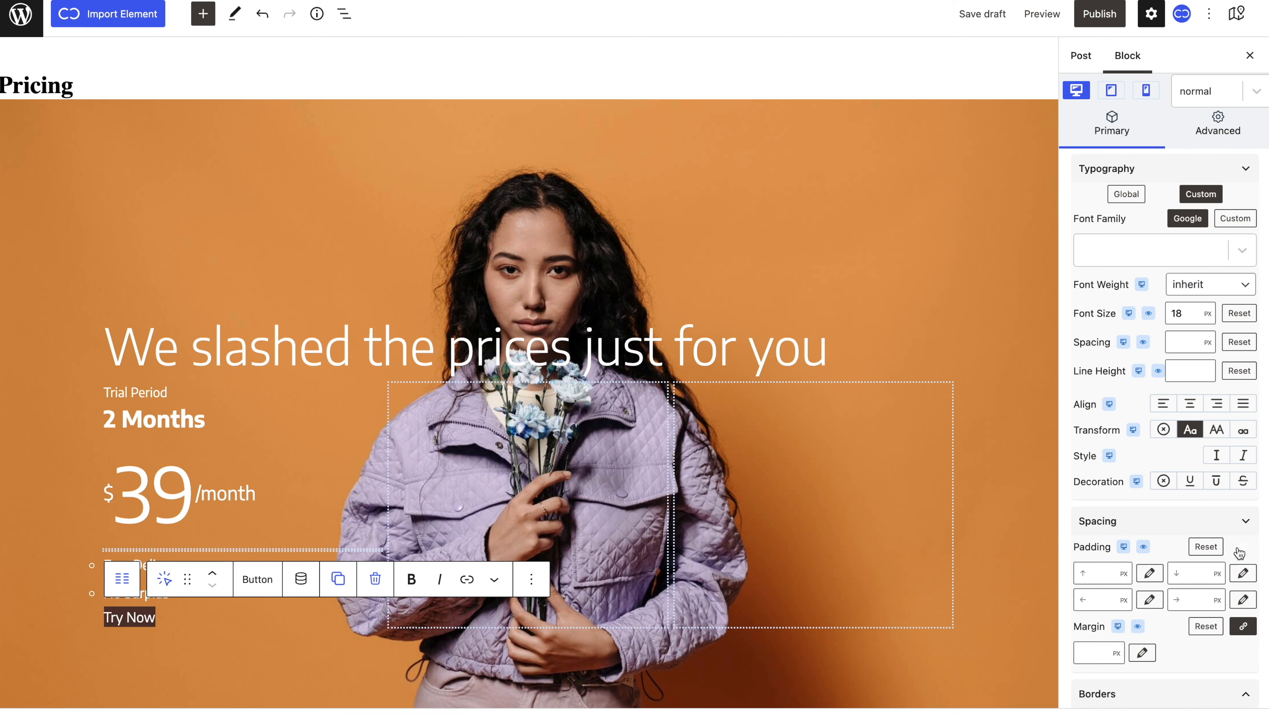
left_click(1096, 574)
type("15")
left_click(1184, 575)
type("15")
left_click(1194, 596)
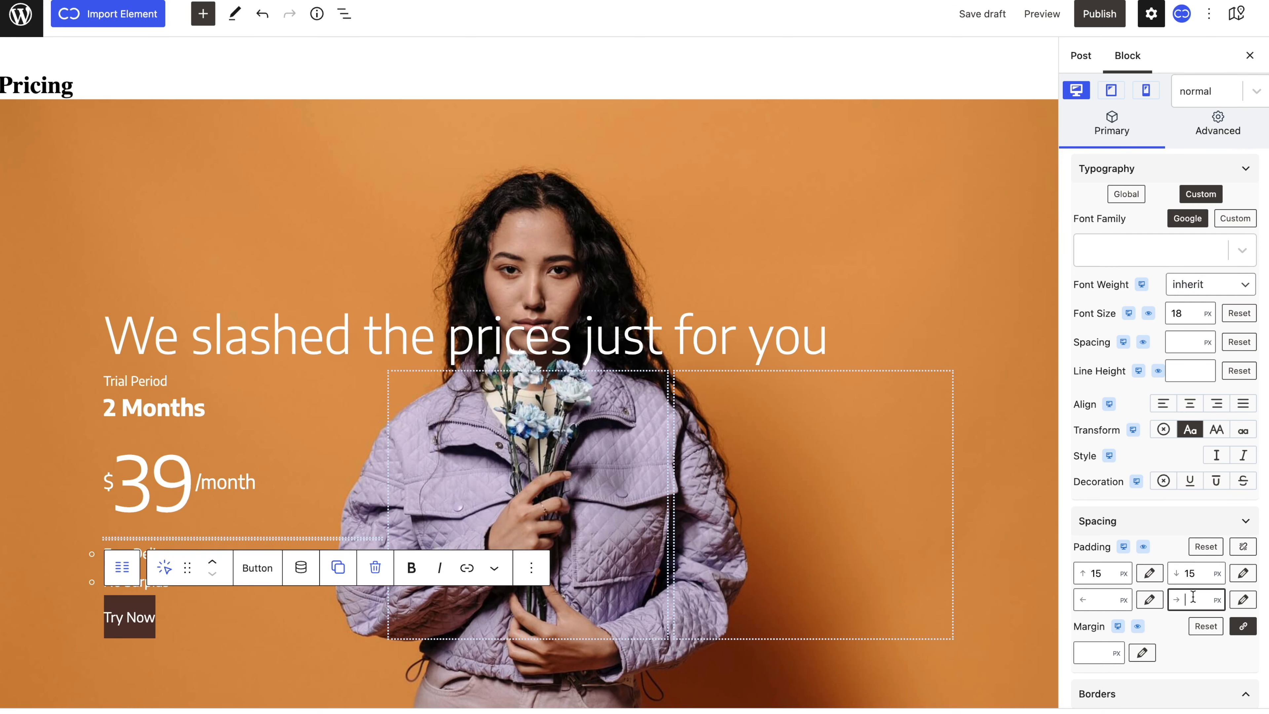
type("55")
left_click(1110, 599)
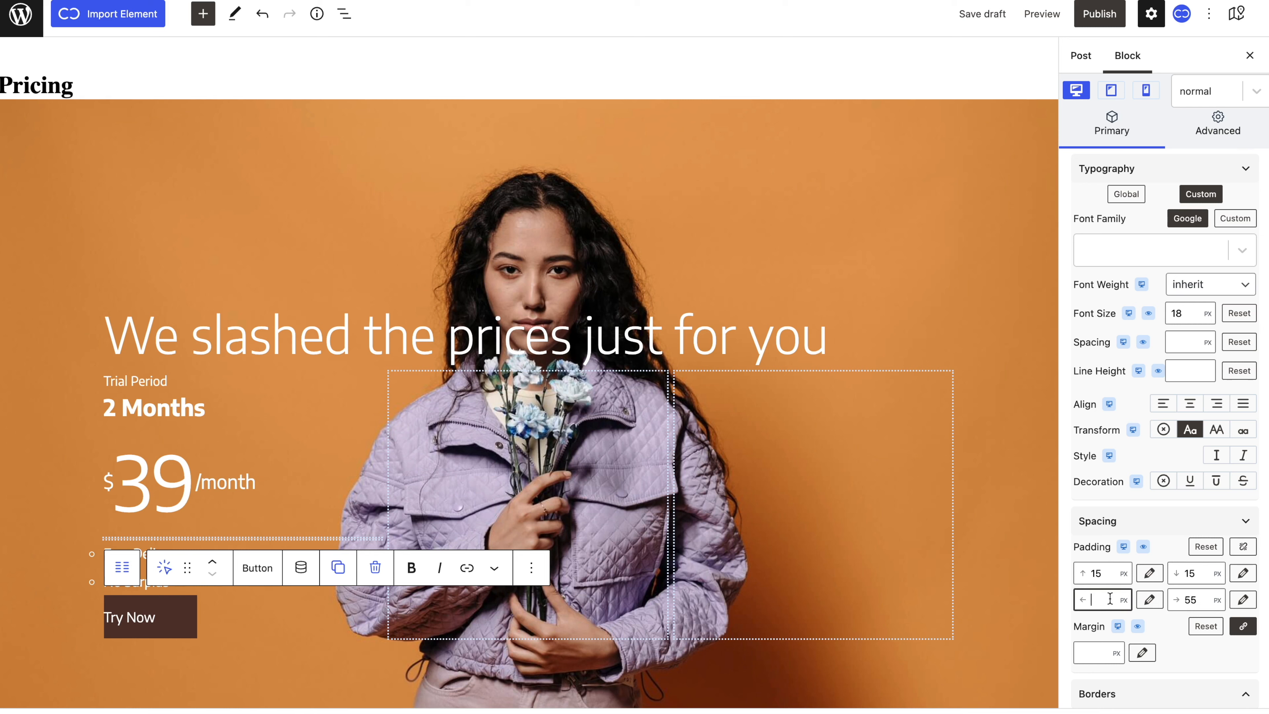
type("55")
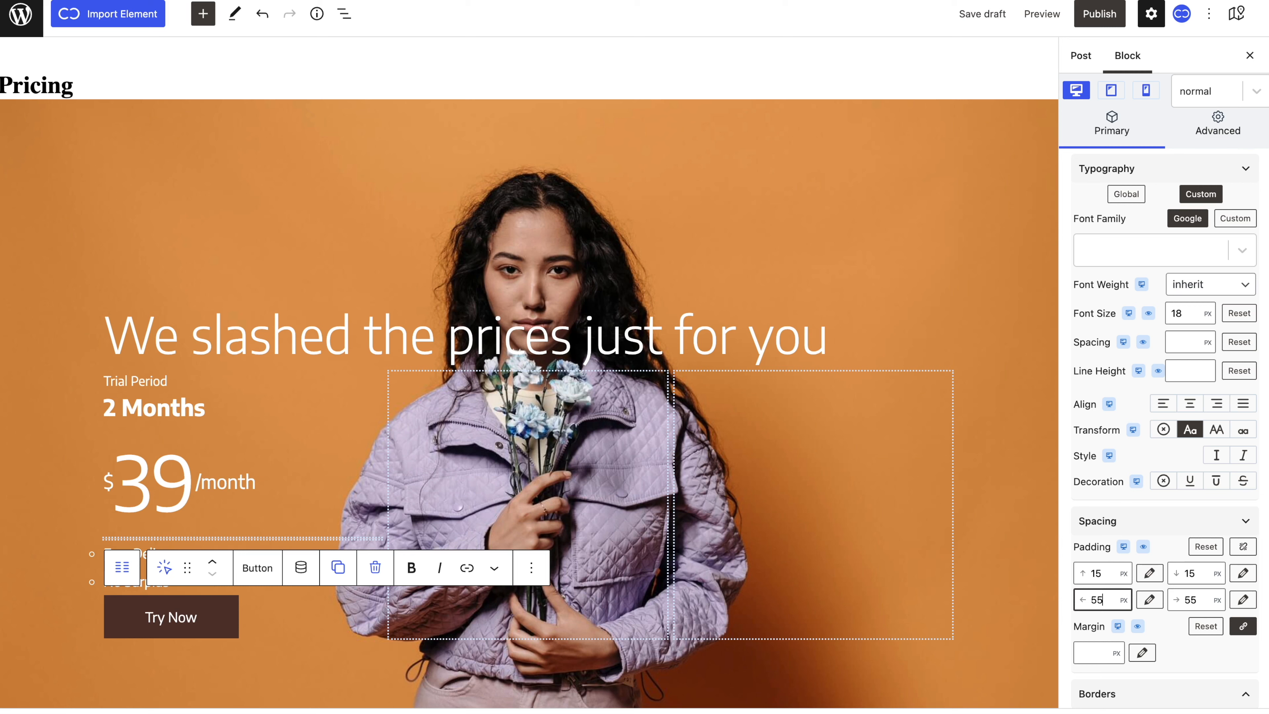
Set the button's border radius to 30 px and define the button as a link.
left_click(1167, 529)
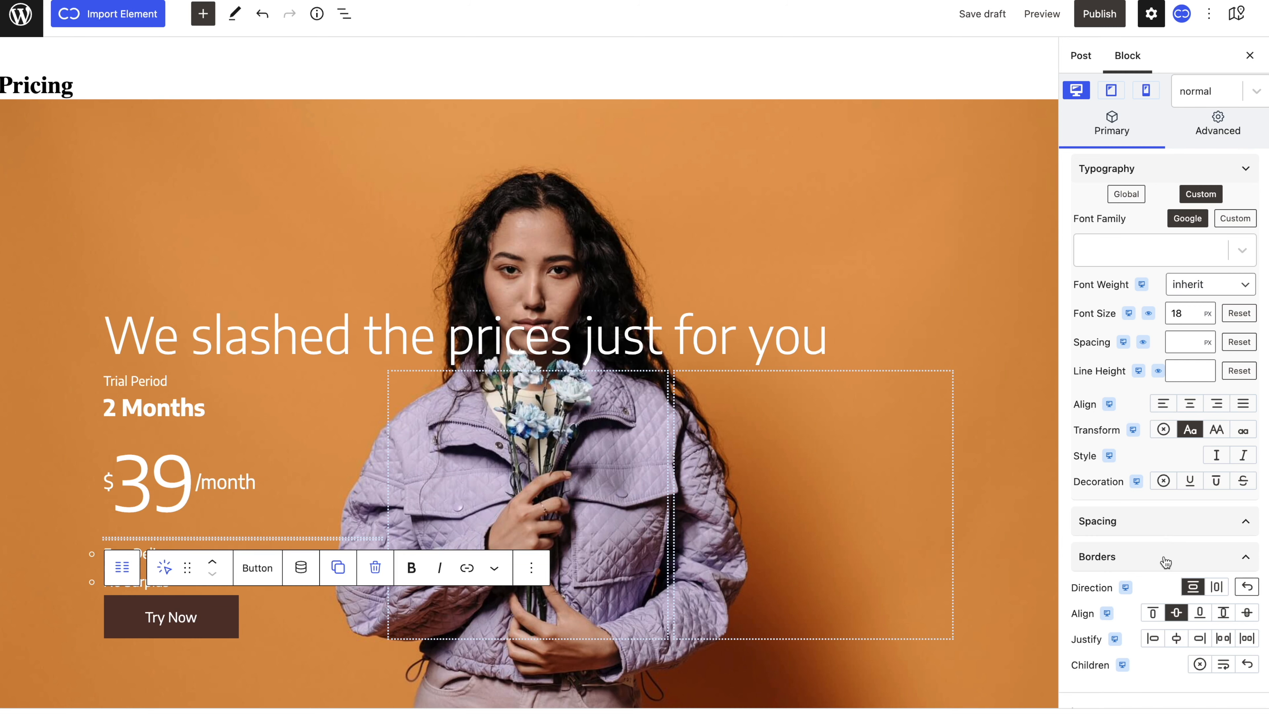
left_click(1163, 568)
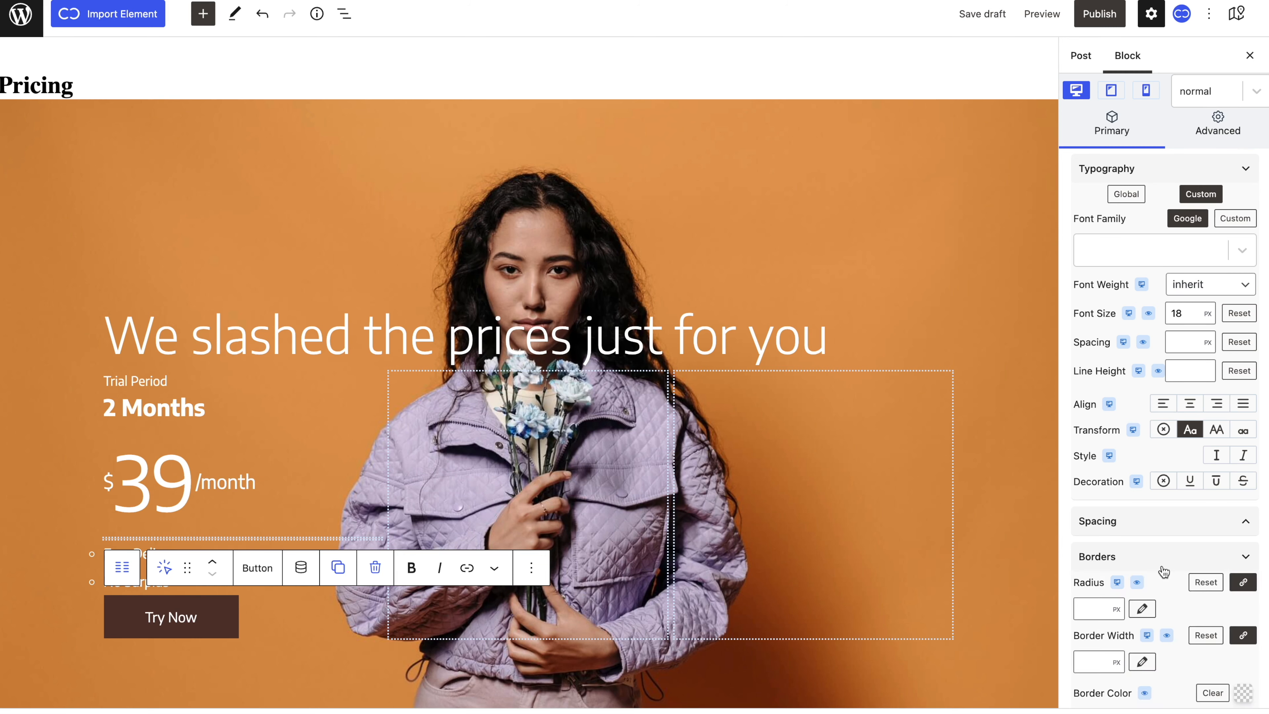
left_click(1093, 606)
type("30")
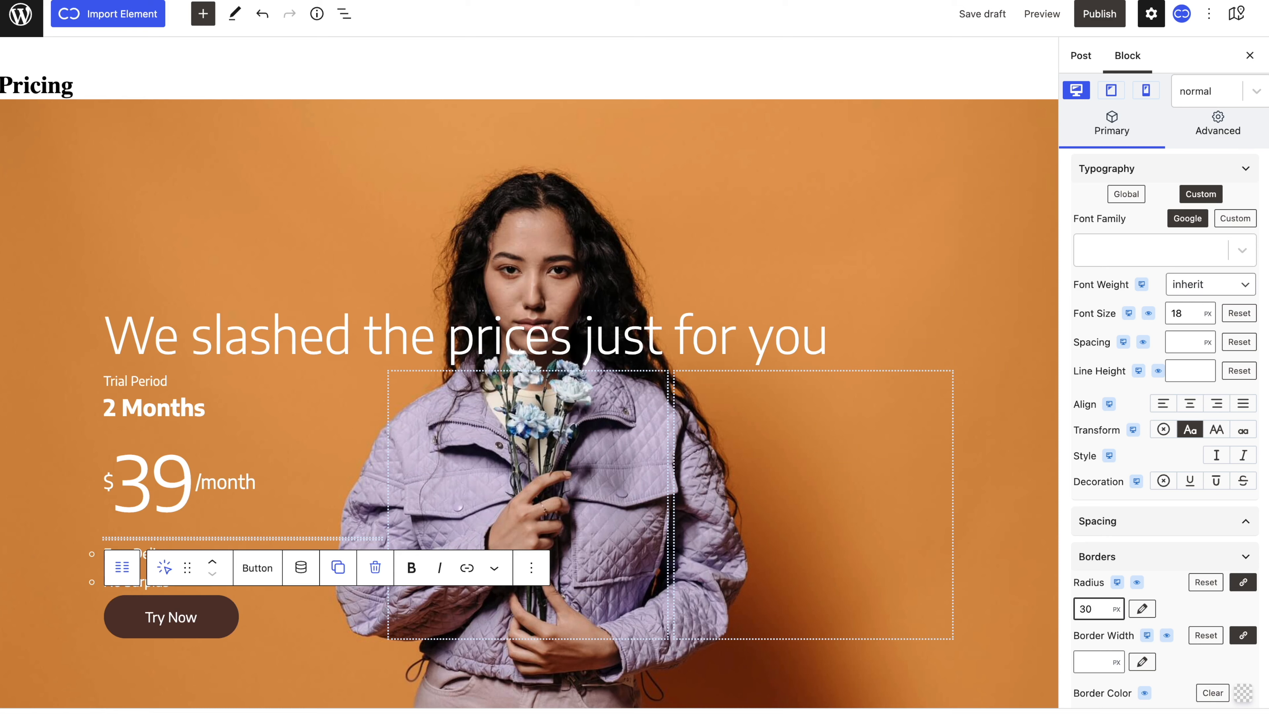
scroll(1089, 530, "up", 8)
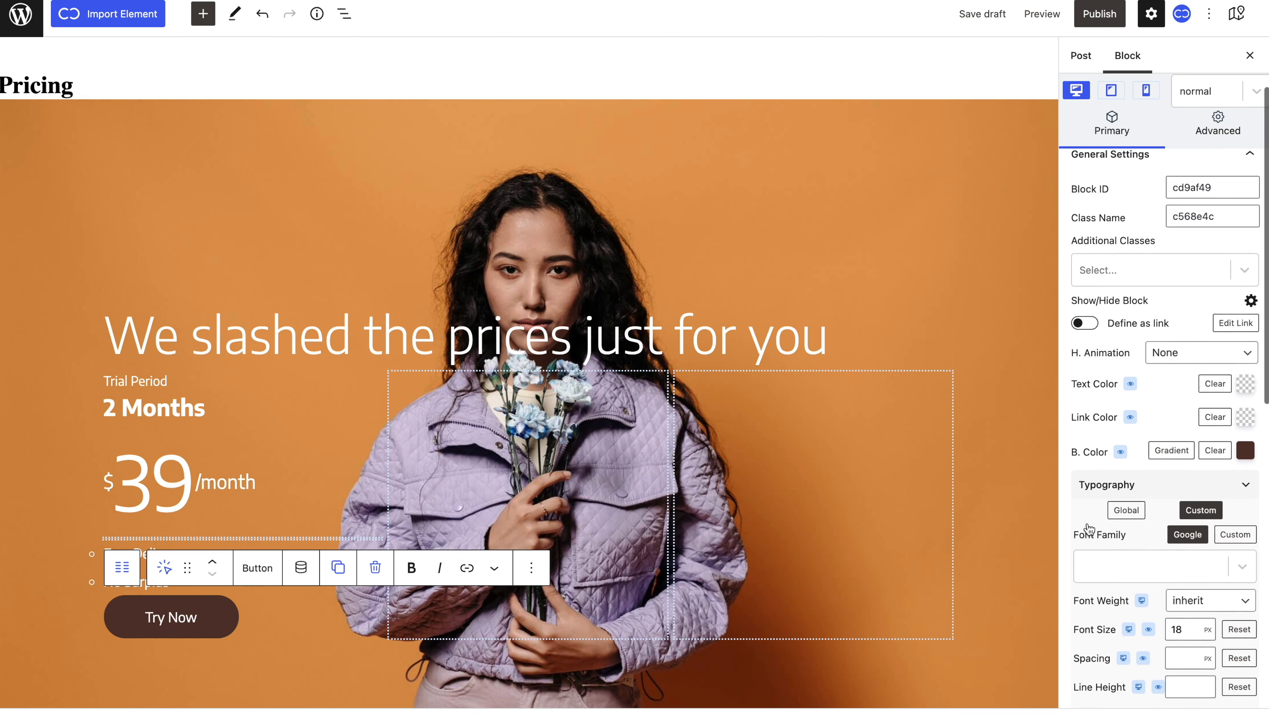
left_click(1094, 325)
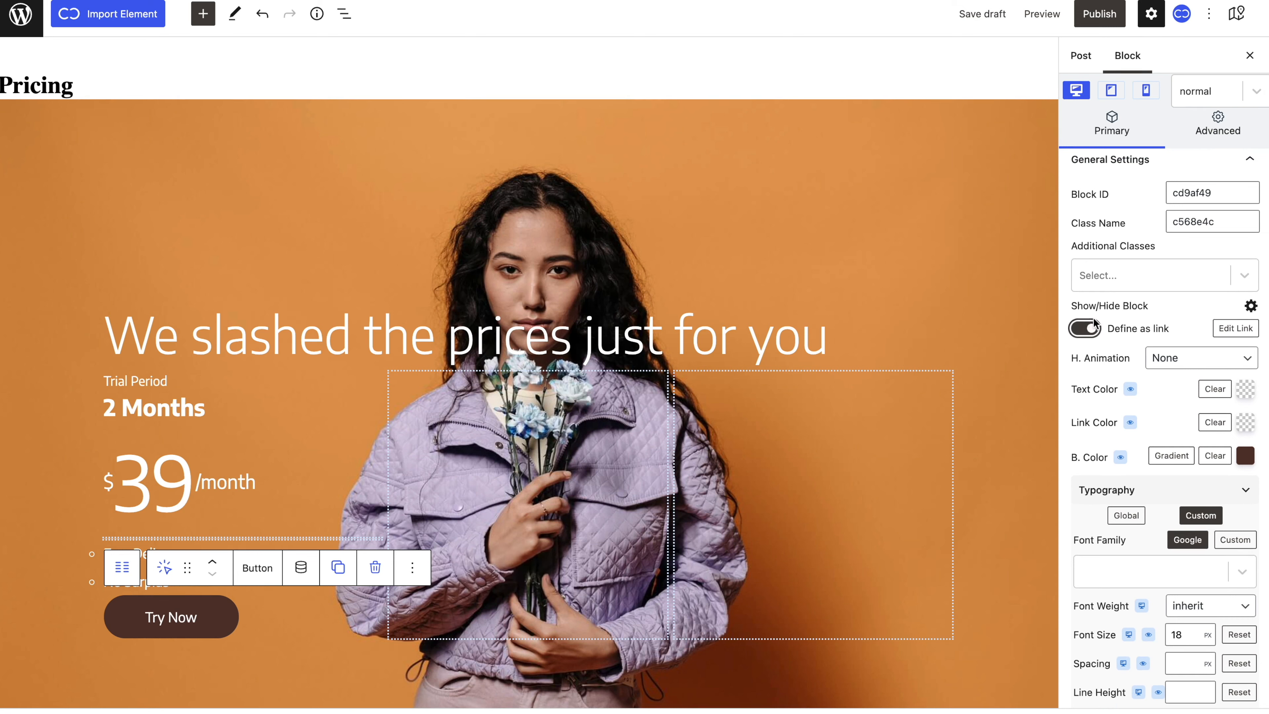
Set the button's hover-state background color to #A5826A.
left_click(1230, 95)
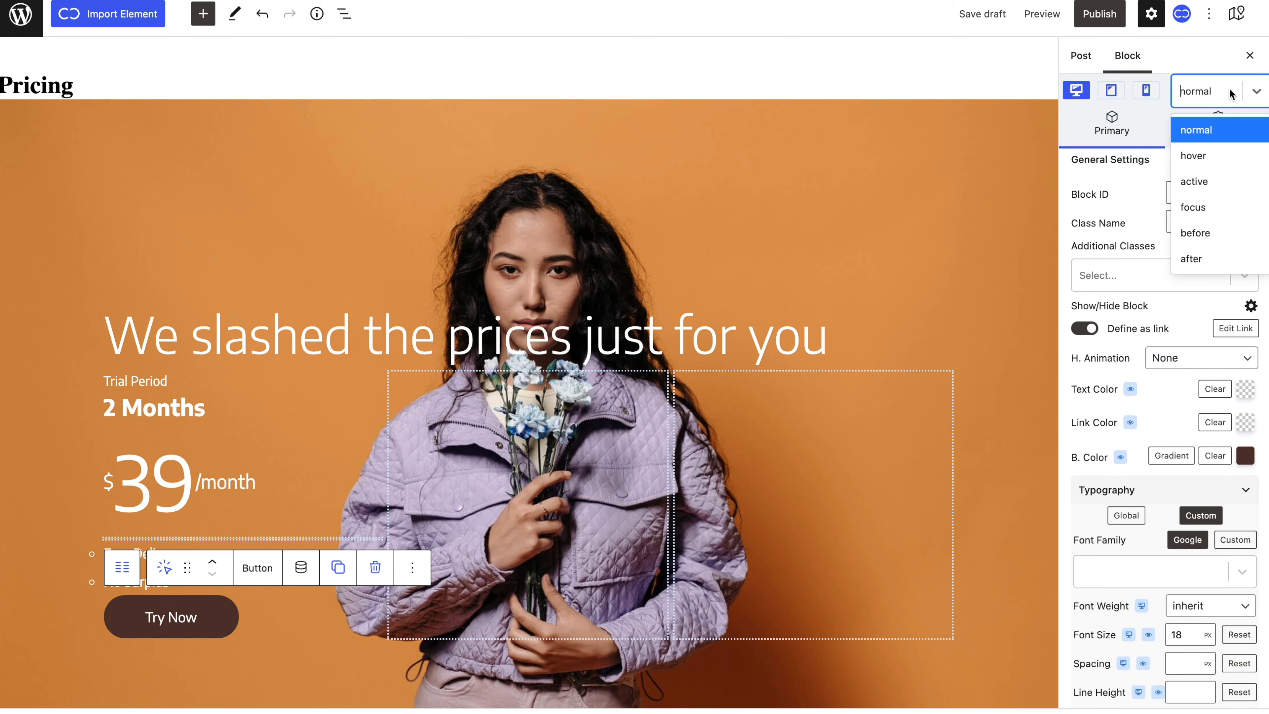
left_click(1230, 158)
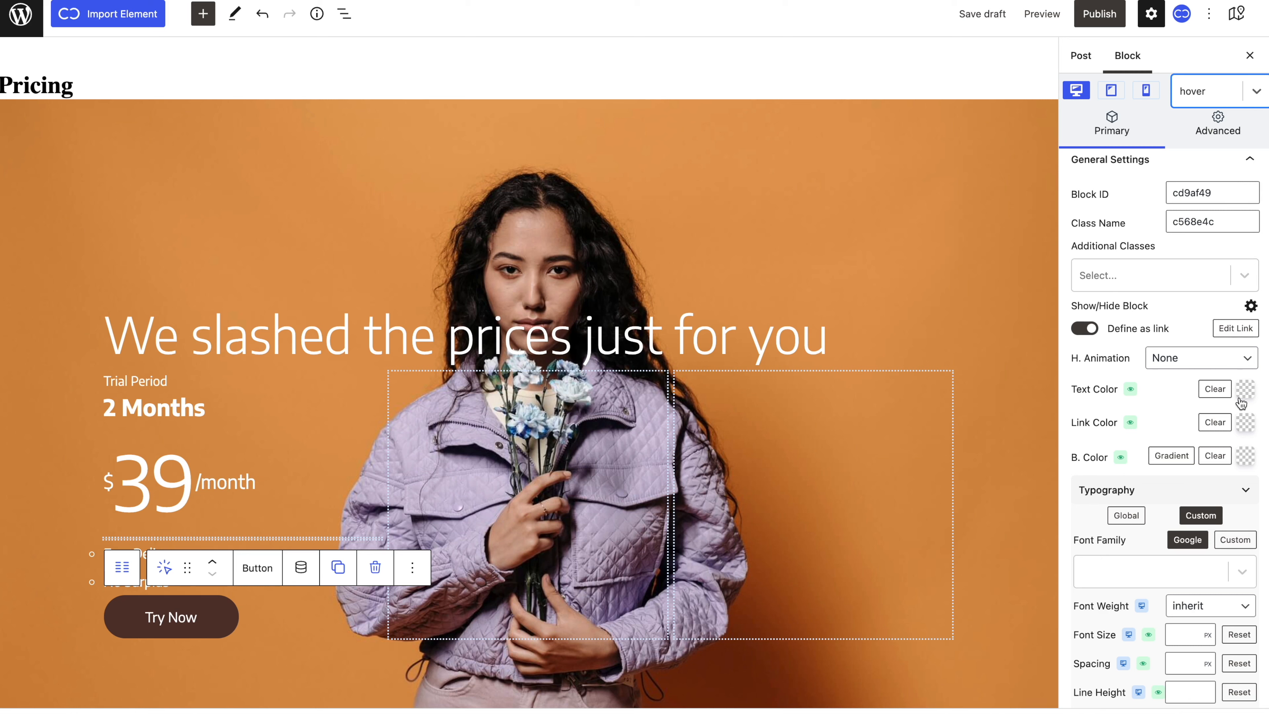
left_click(1244, 457)
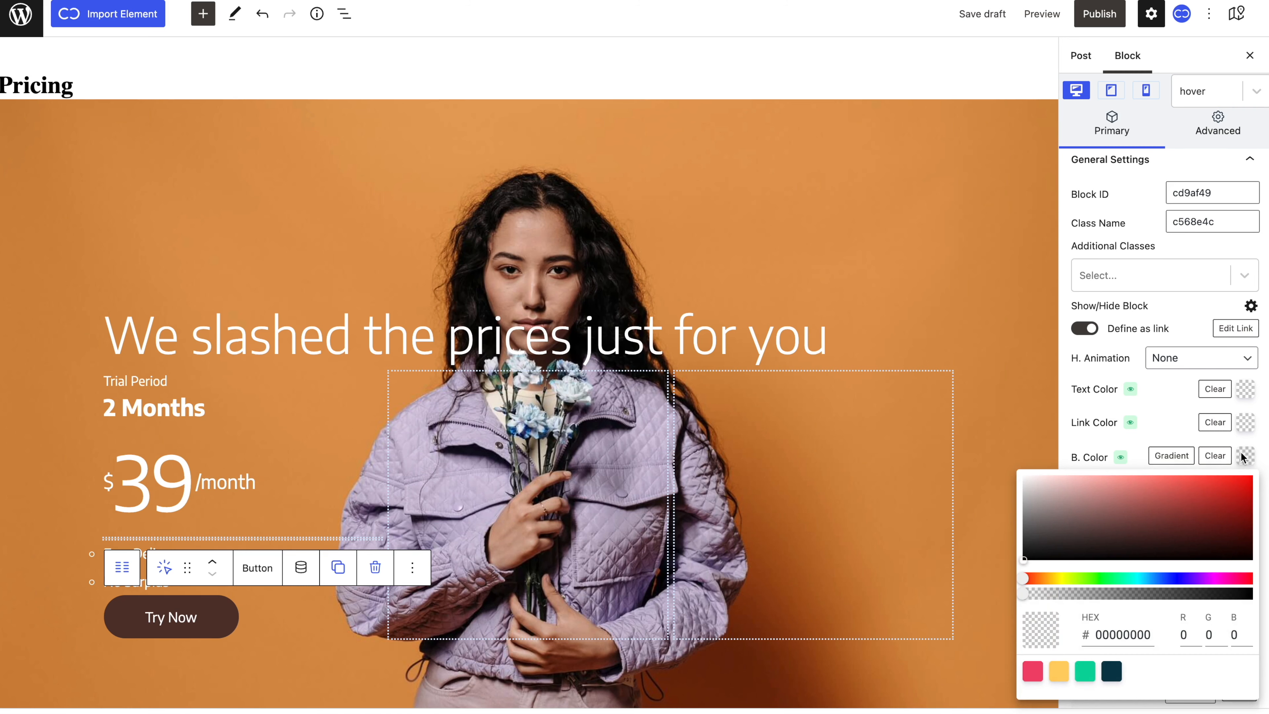
left_click(1127, 631)
type("A5826A")
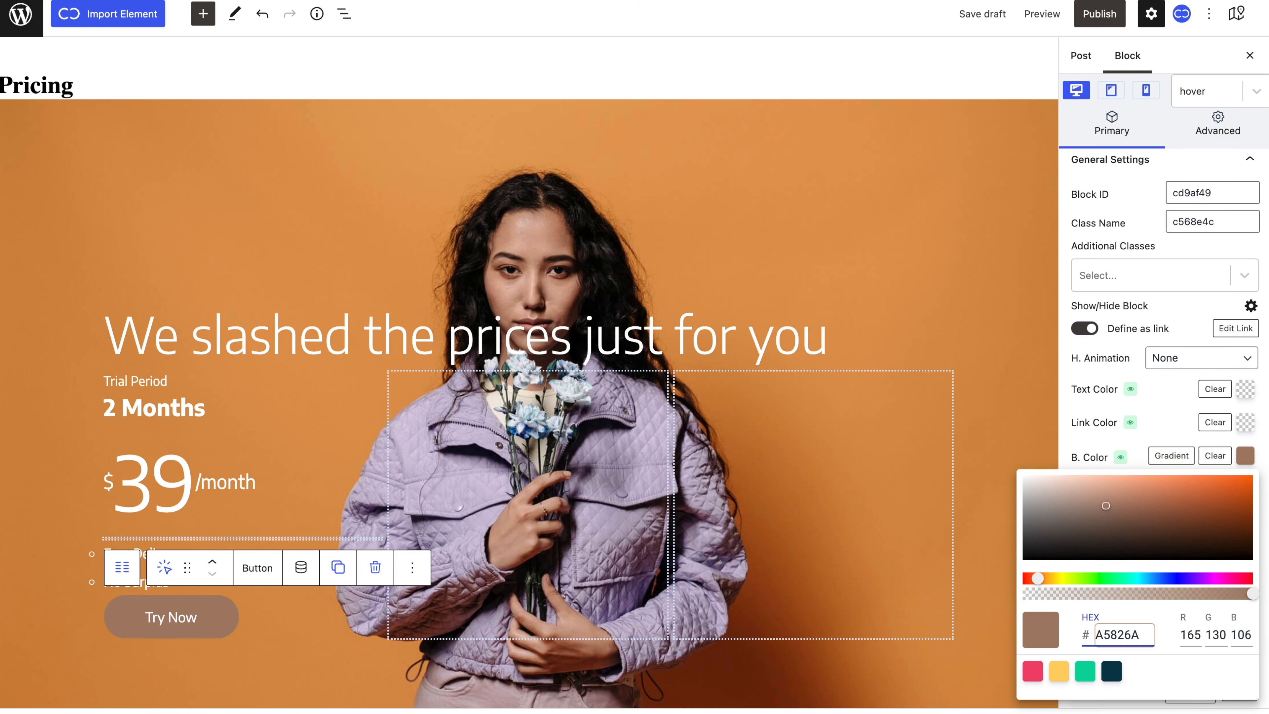
left_click(1133, 448)
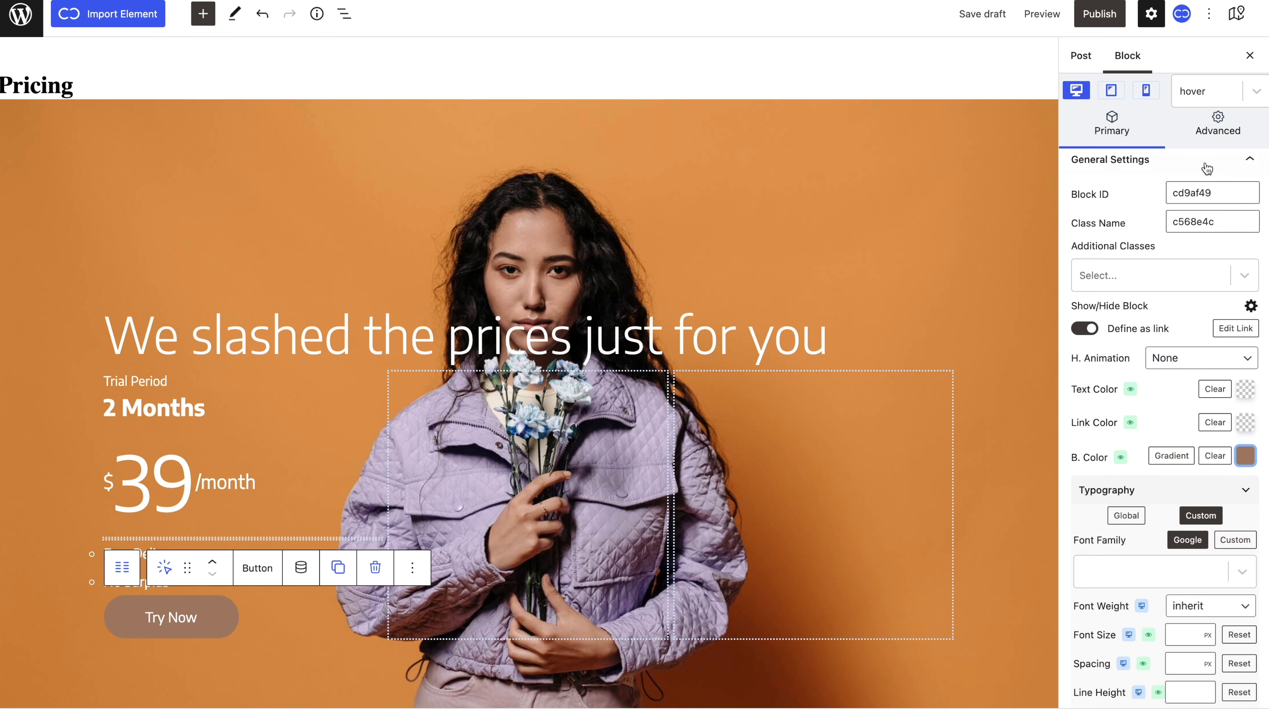
Return the button to its normal state and set its transition duration to 0.4.
left_click(1225, 98)
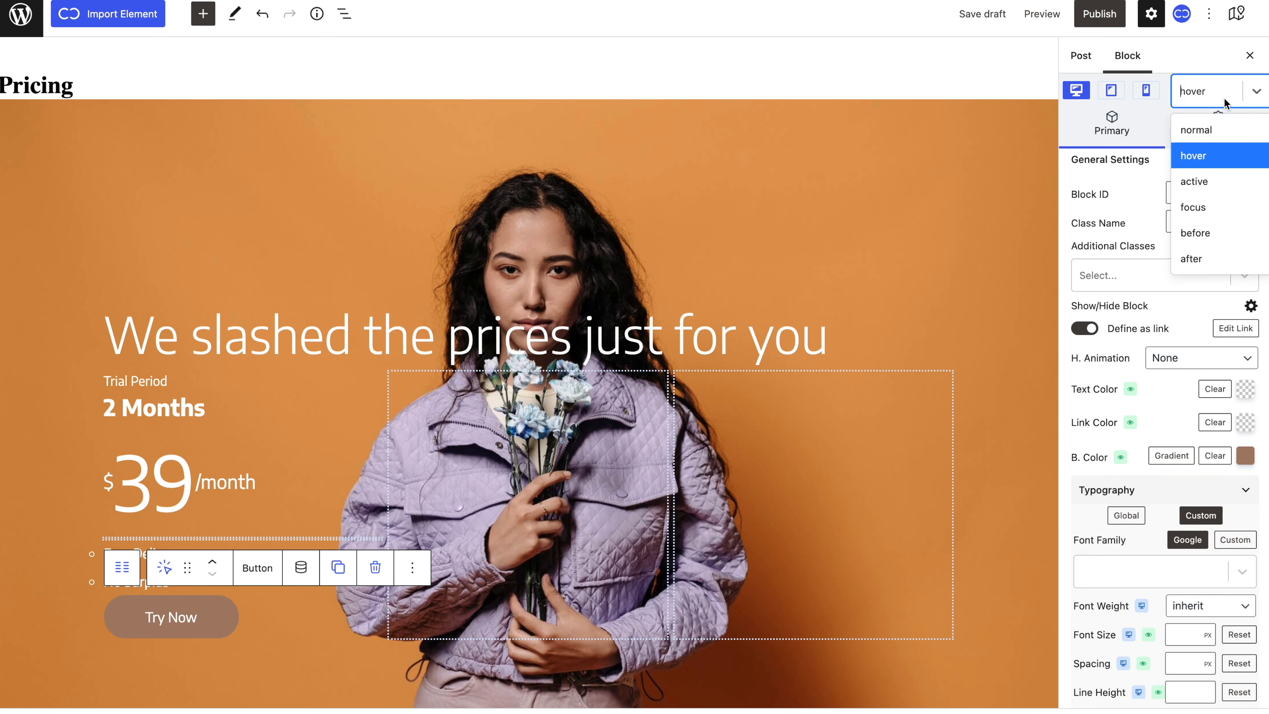
left_click(1225, 131)
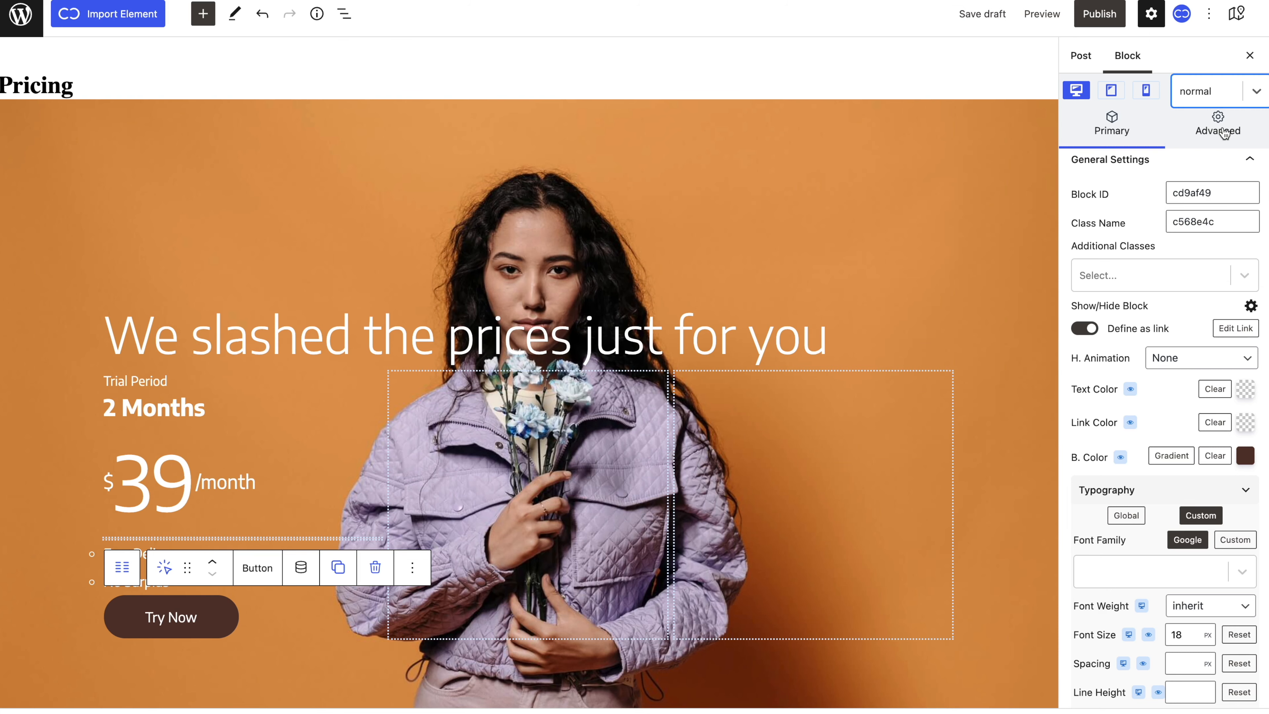
left_click(1221, 130)
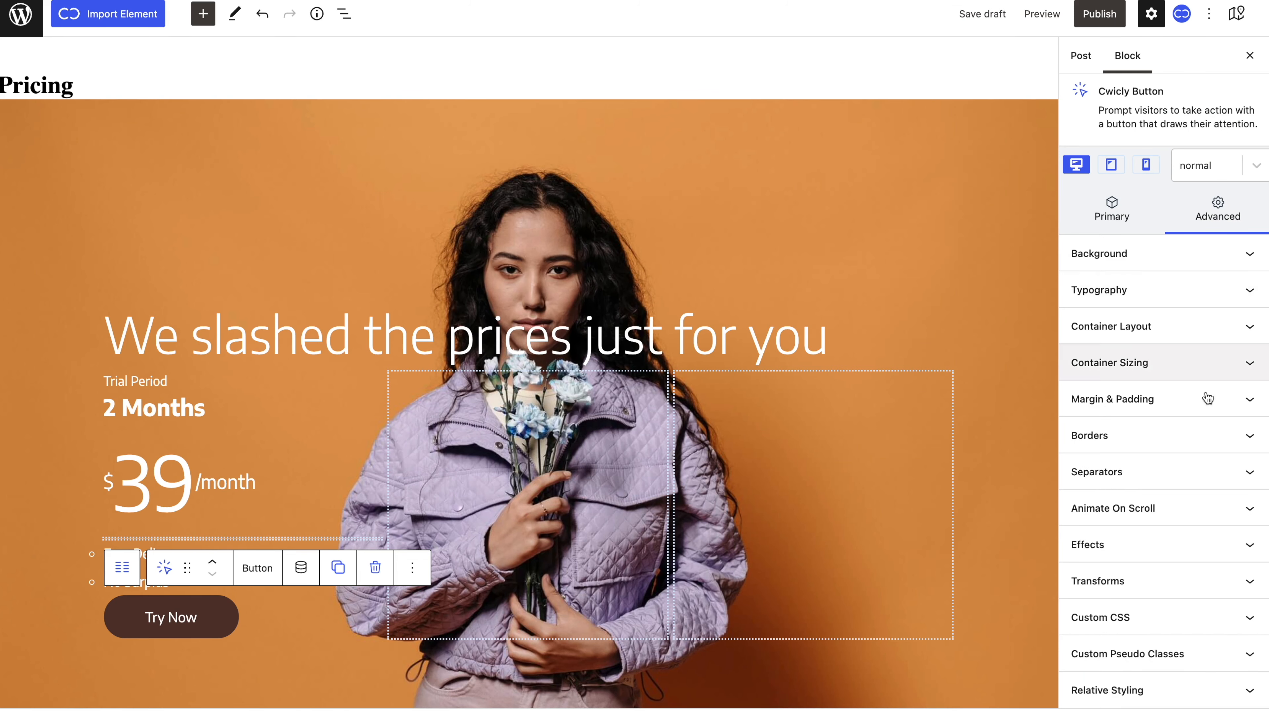
left_click(1202, 548)
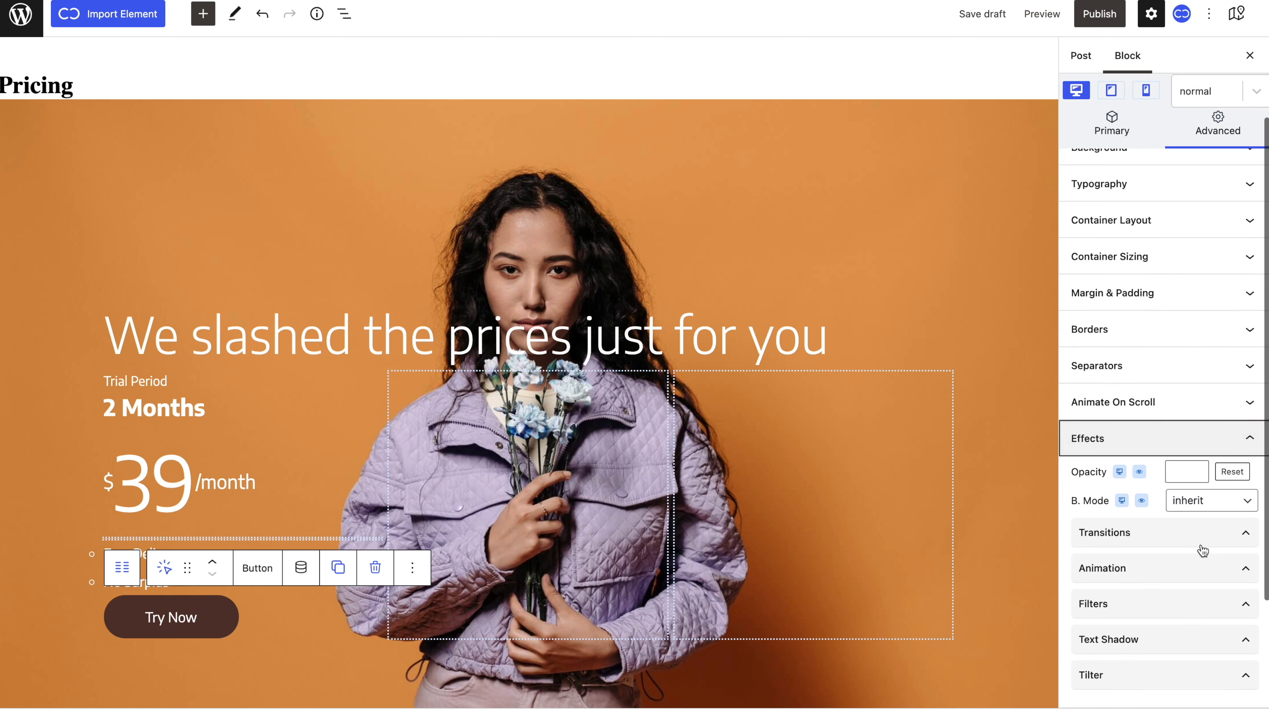
left_click(1202, 546)
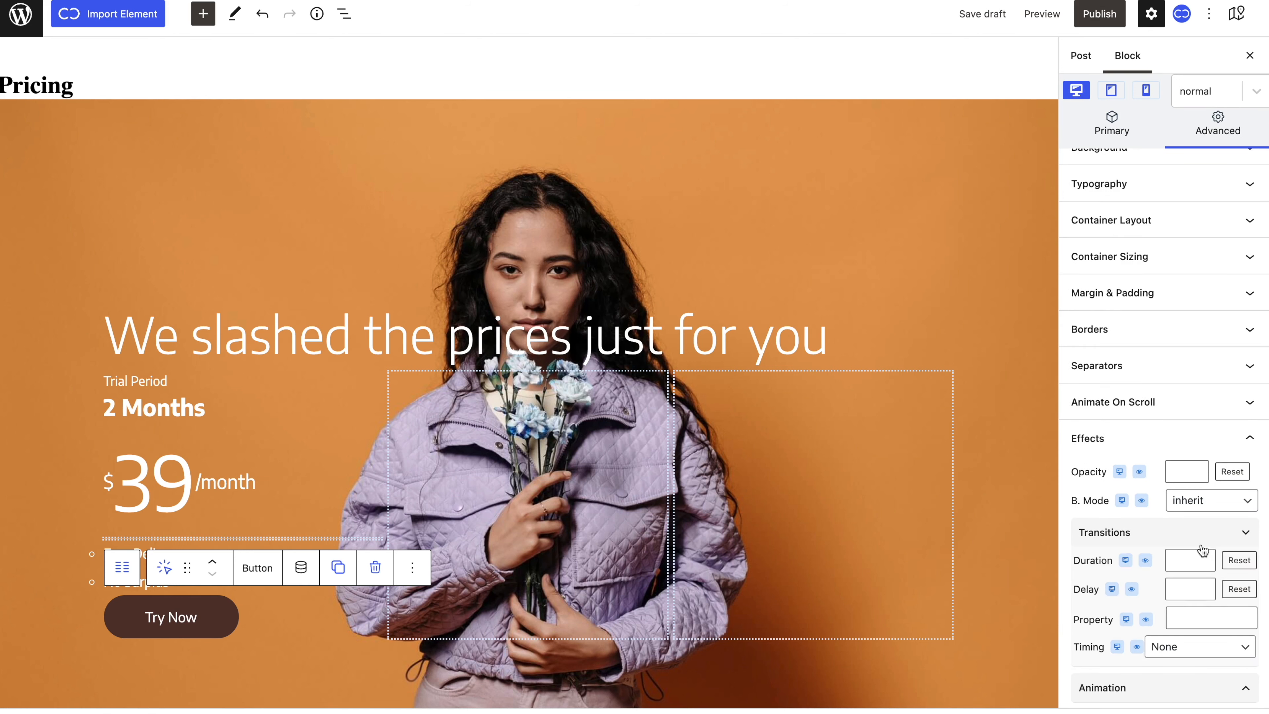
left_click(1181, 560)
type("0,4")
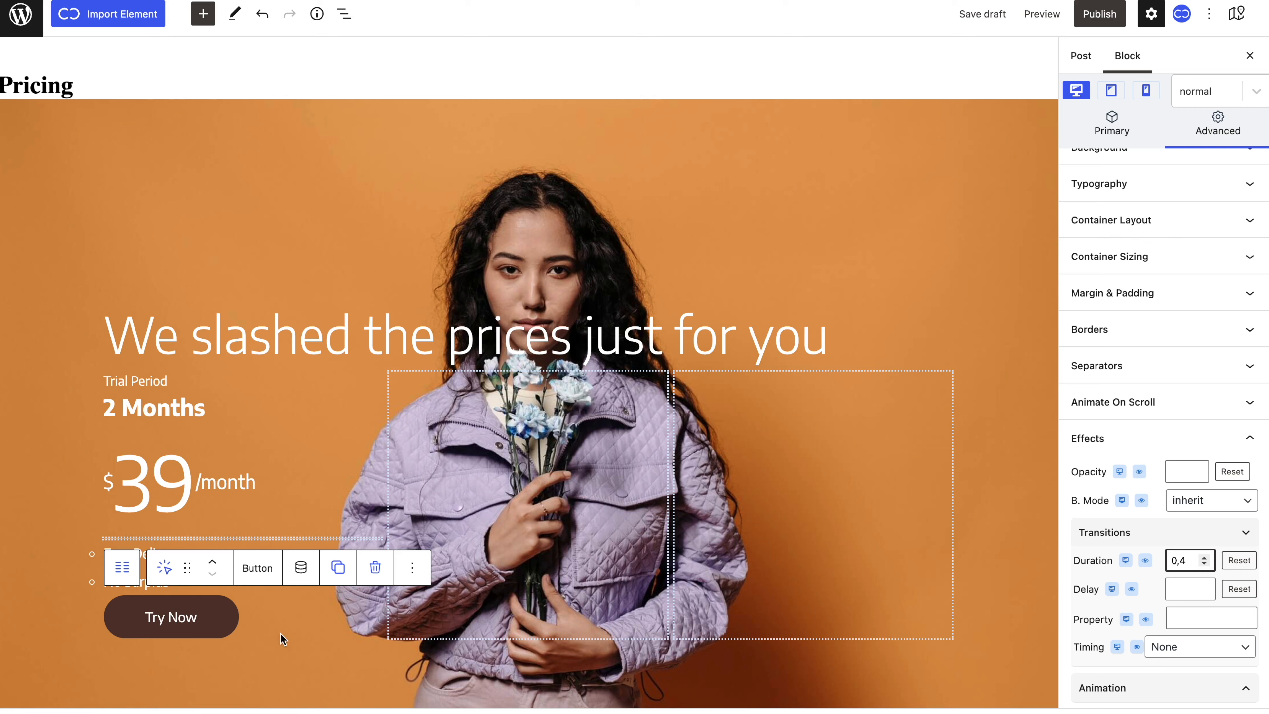
Unlink the margins of the "We slashed the prices just for you" heading and set its bottom margin to 45 px.
left_click(451, 355)
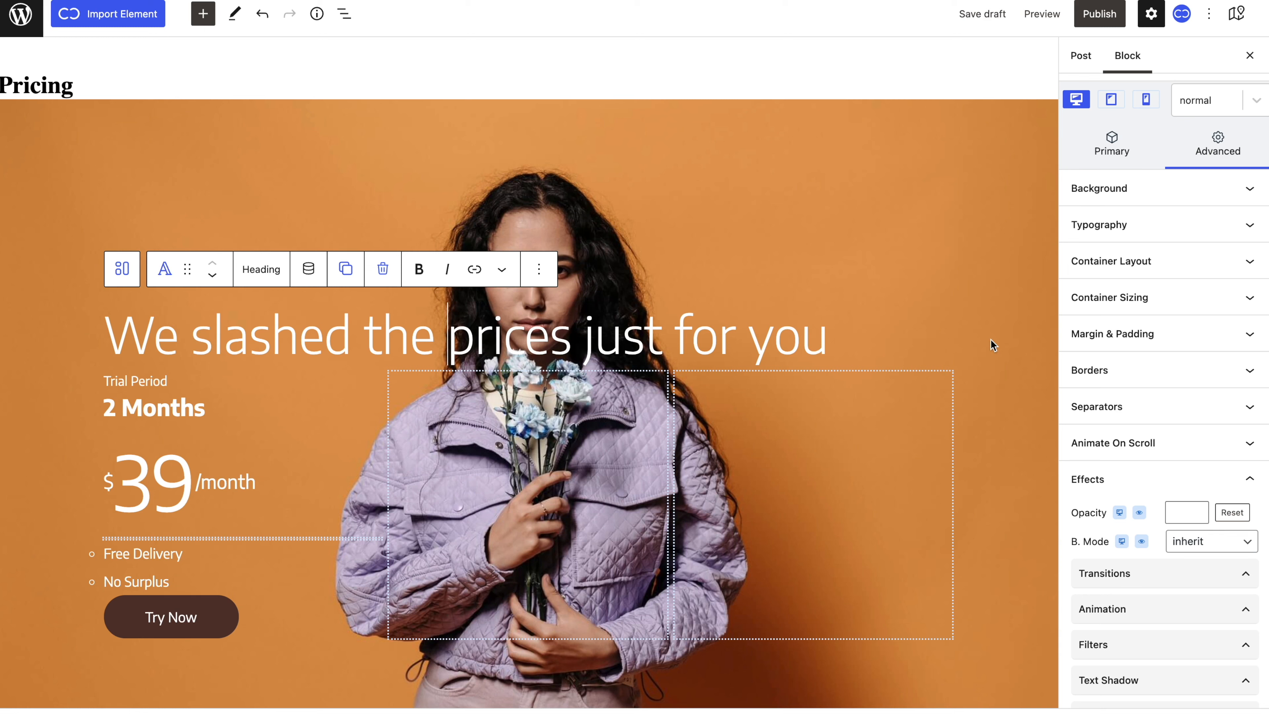
left_click(1082, 334)
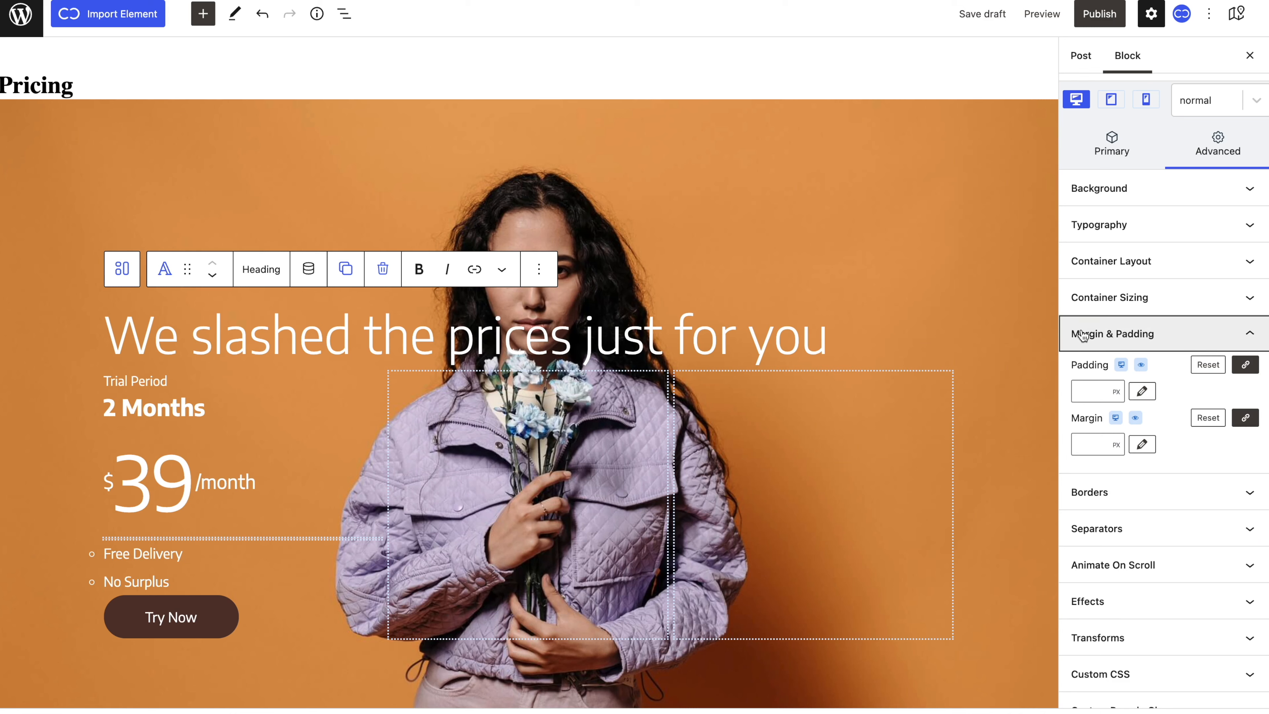
left_click(1246, 418)
left_click(1198, 444)
type("45")
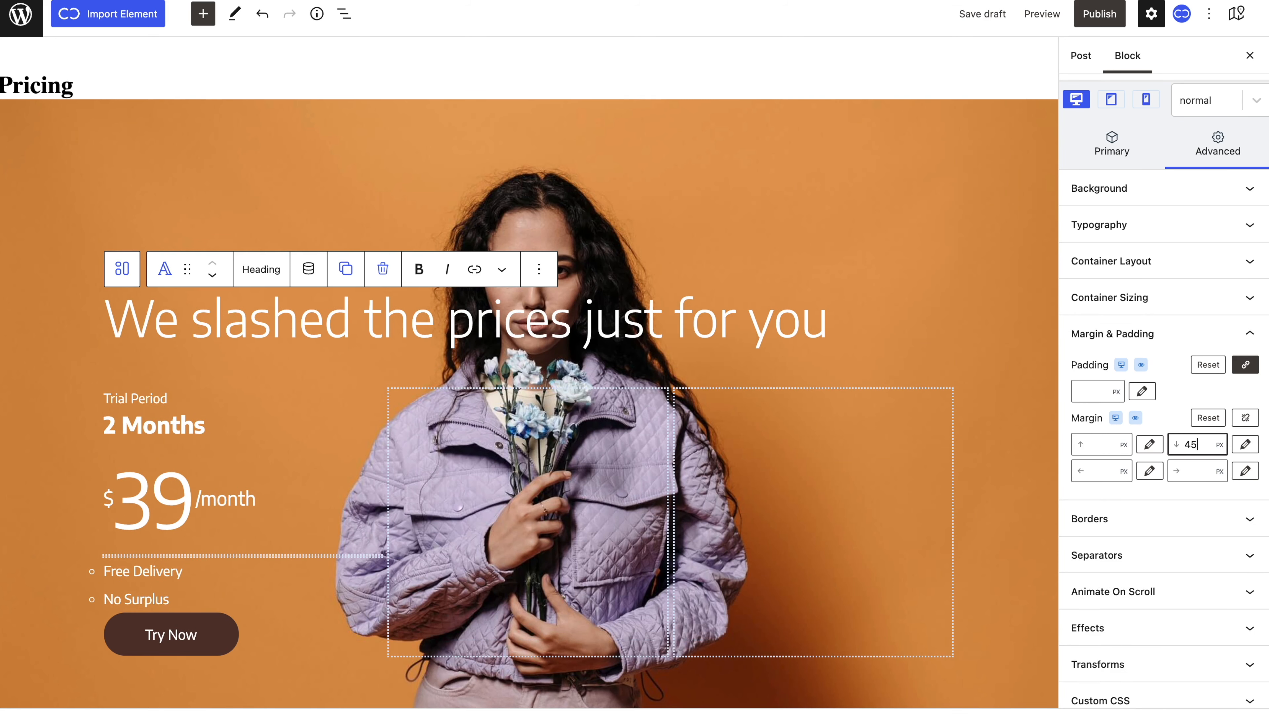
Select the divider div between the price and the list, and give it an unlinked bottom margin of 40 px.
left_click(1238, 14)
left_click(575, 284)
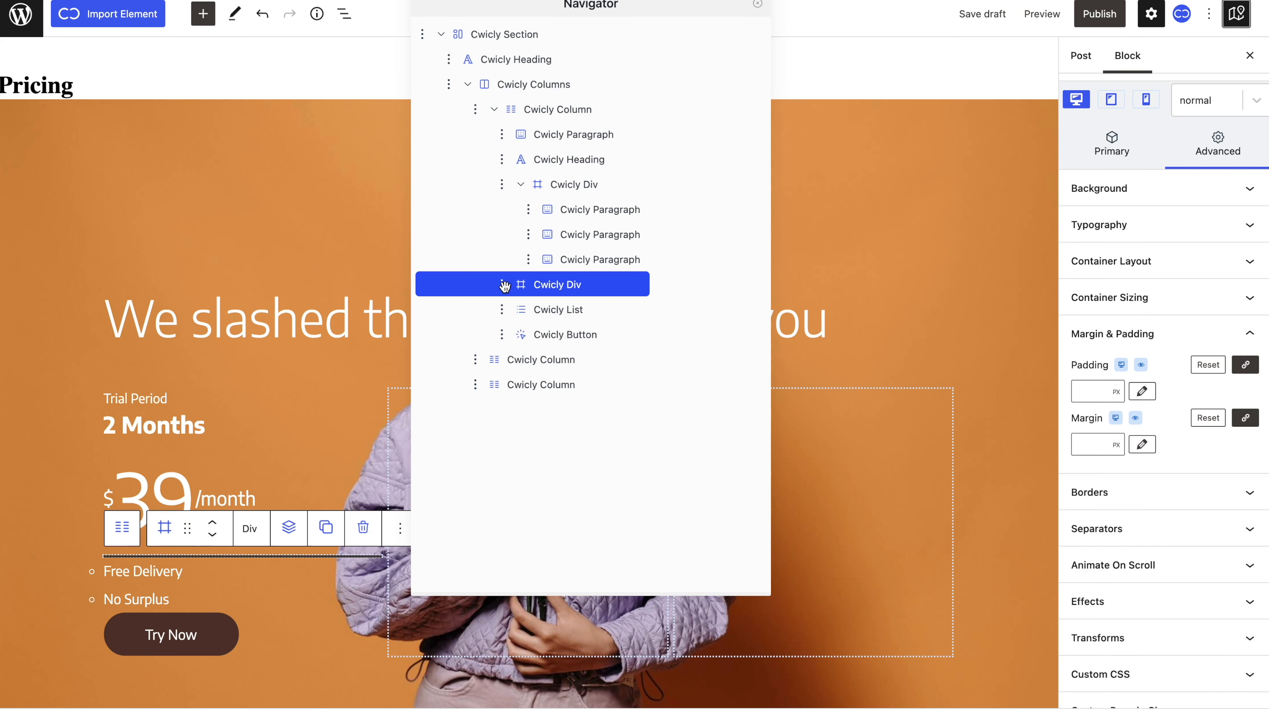
left_click(752, 5)
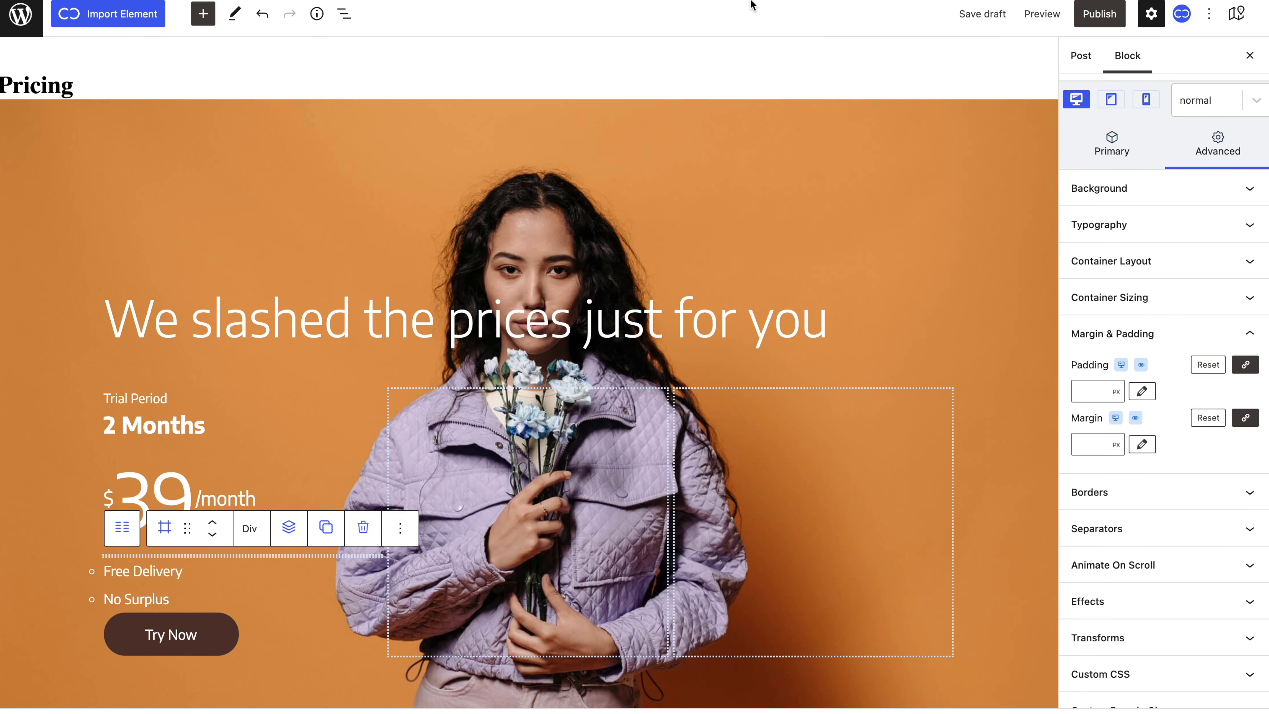
left_click(1245, 417)
left_click(1197, 440)
type("40")
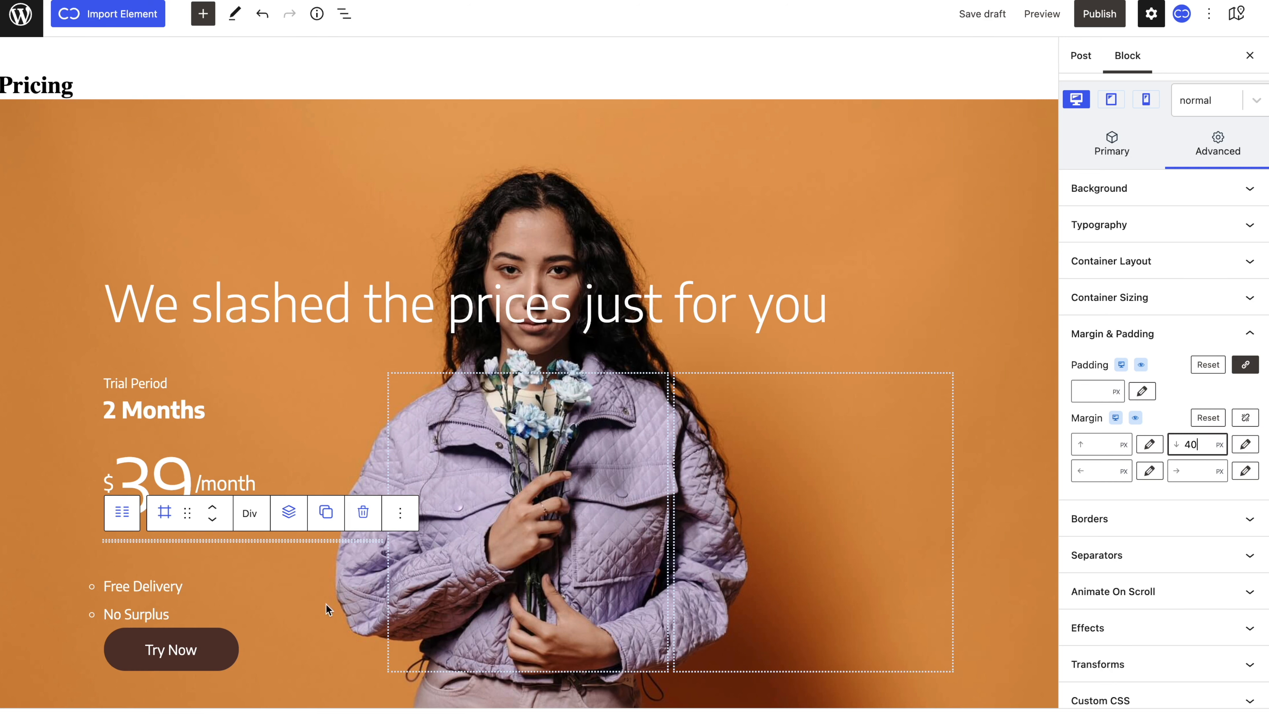
Unlink the feature list's margins and set its bottom margin to 35 px.
left_click(169, 599)
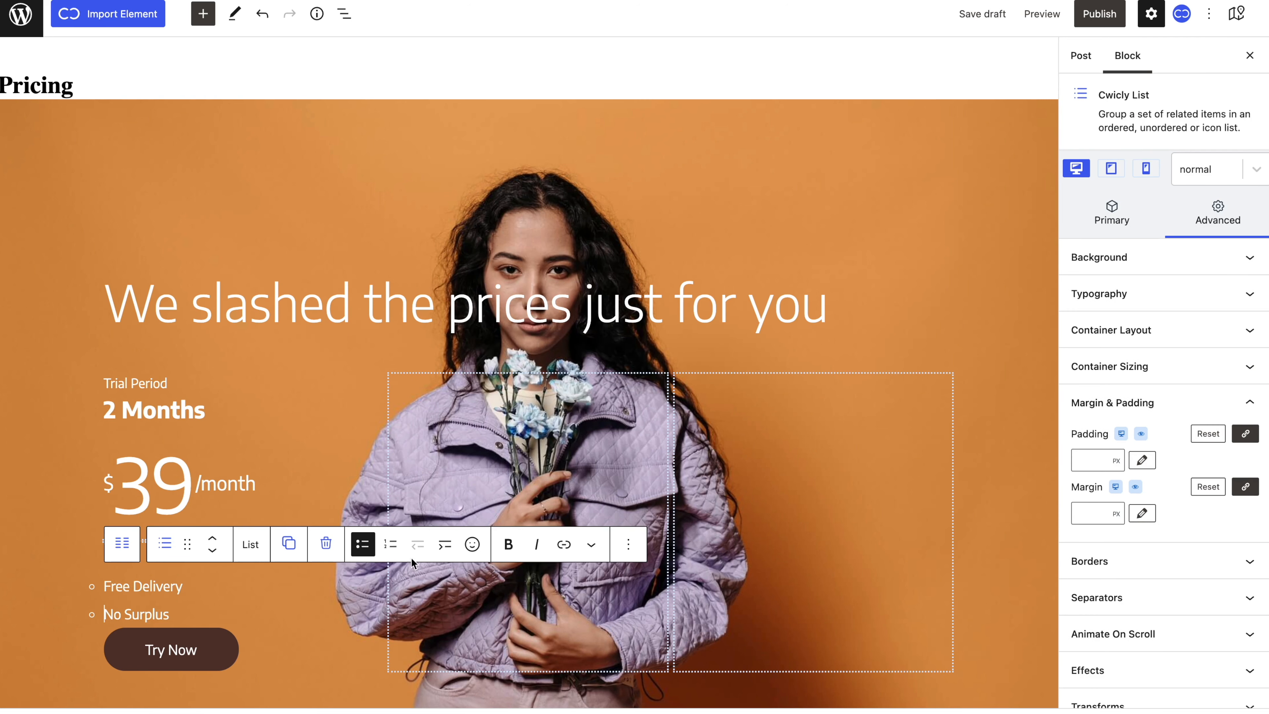
left_click(1244, 486)
left_click(1197, 513)
type("3")
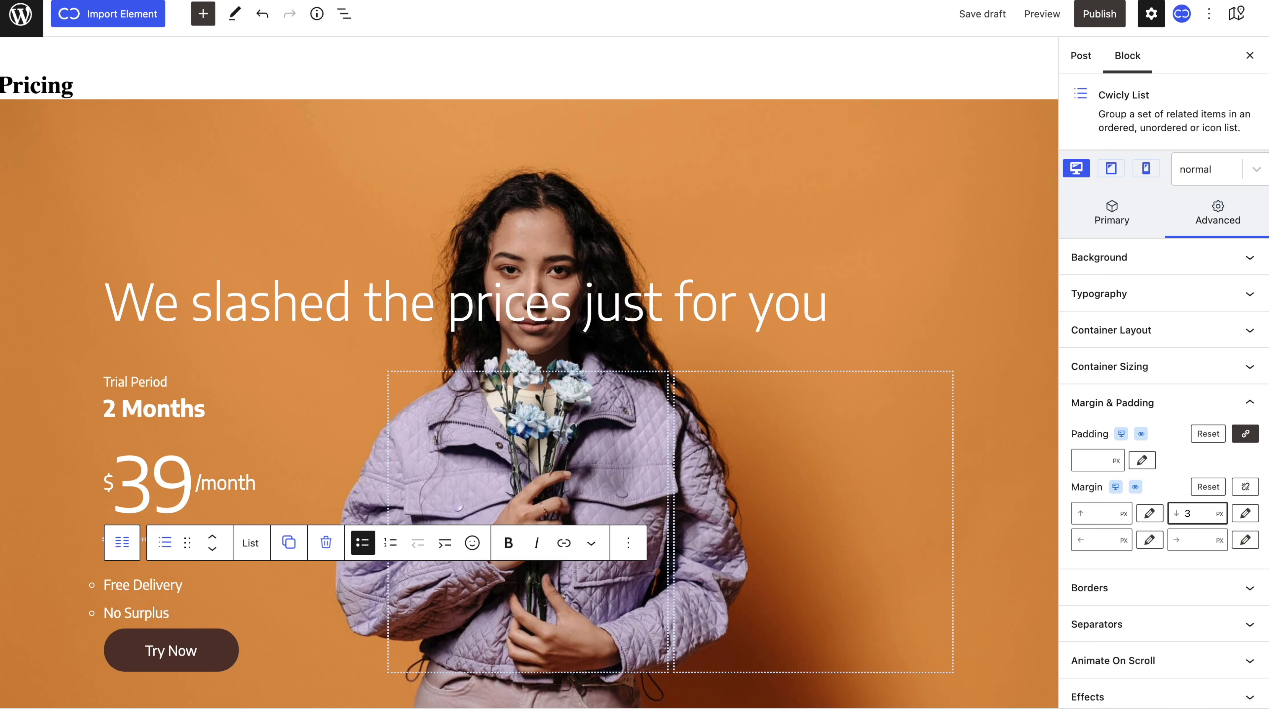
type("5")
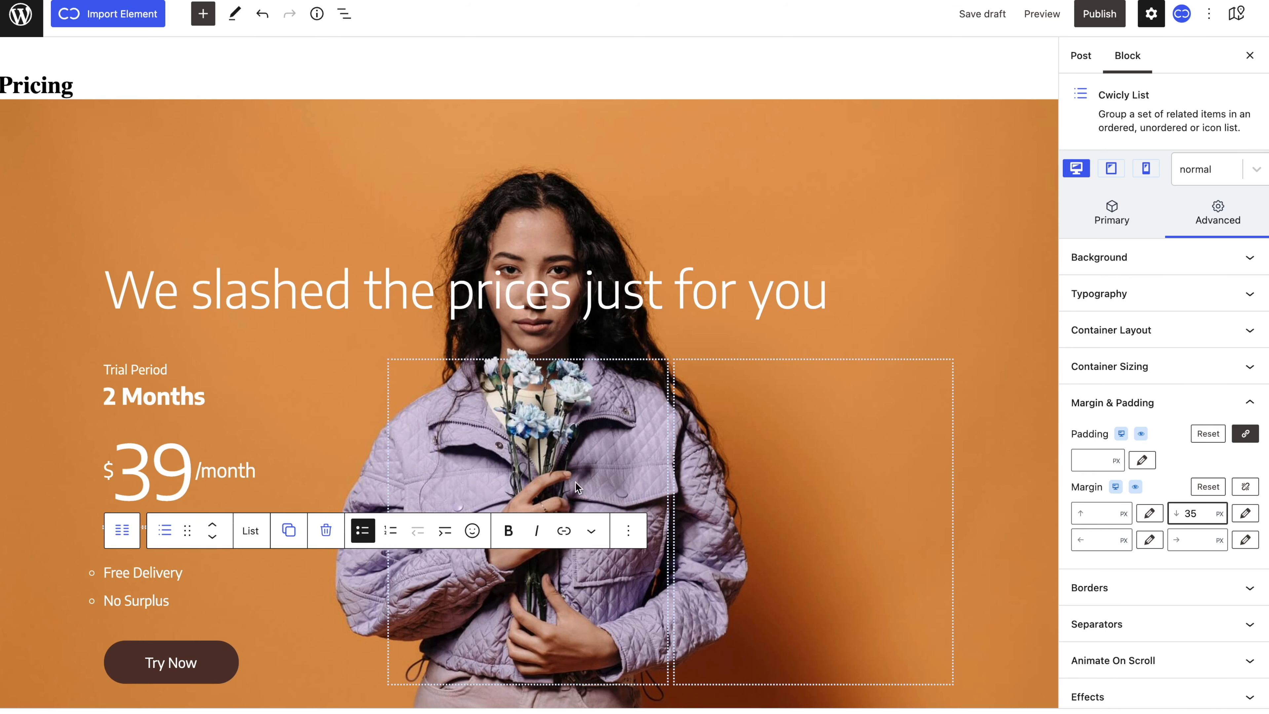
Select the 2 Months column and set its padding to 40 px.
left_click(378, 451)
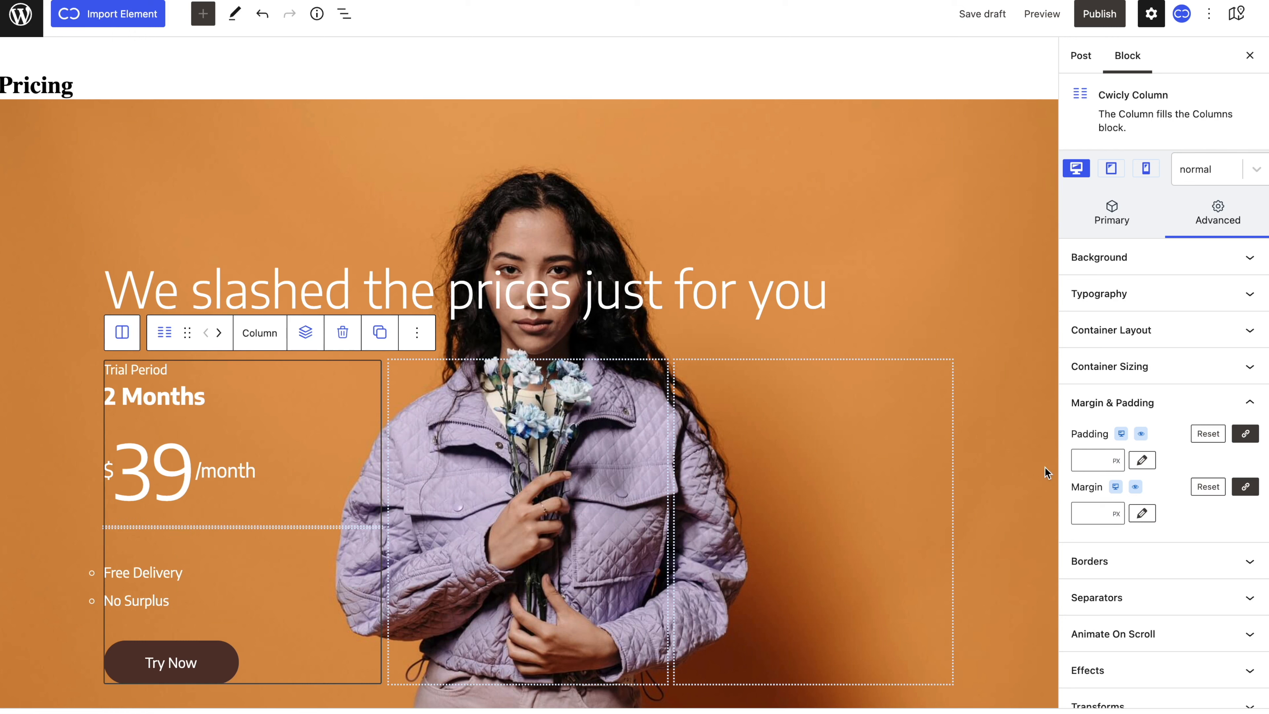
left_click(1098, 463)
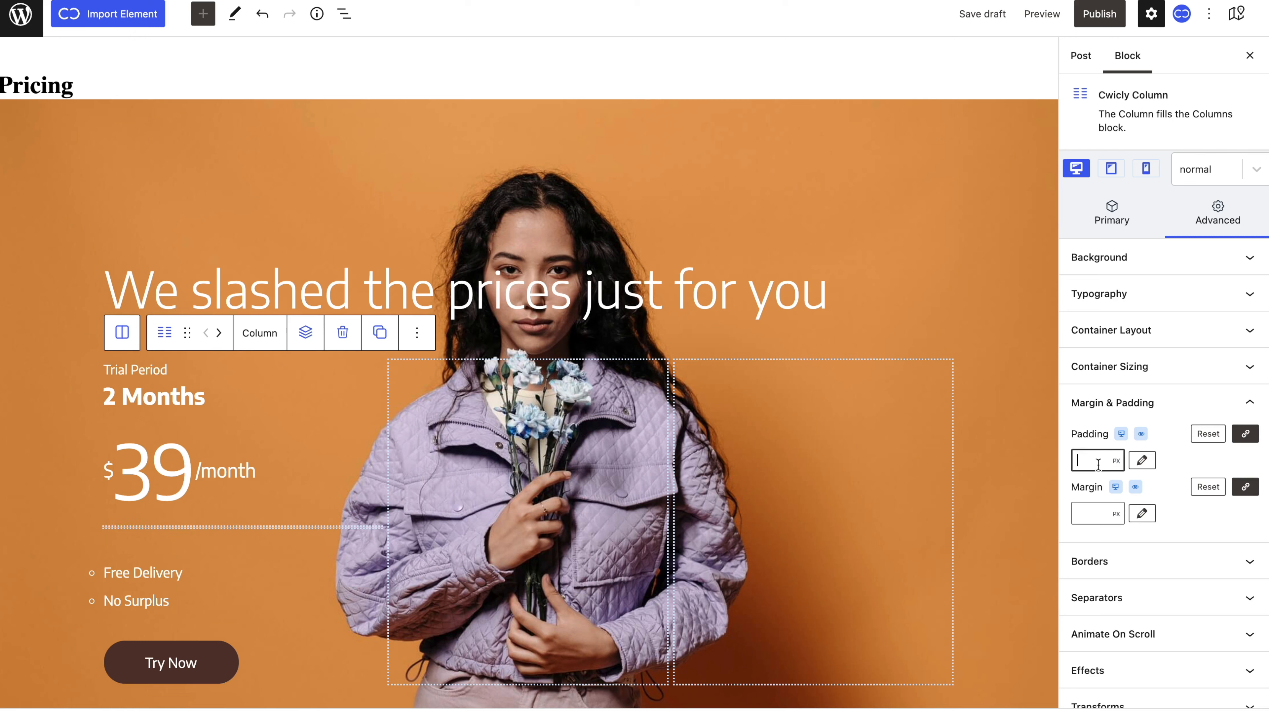
type("40")
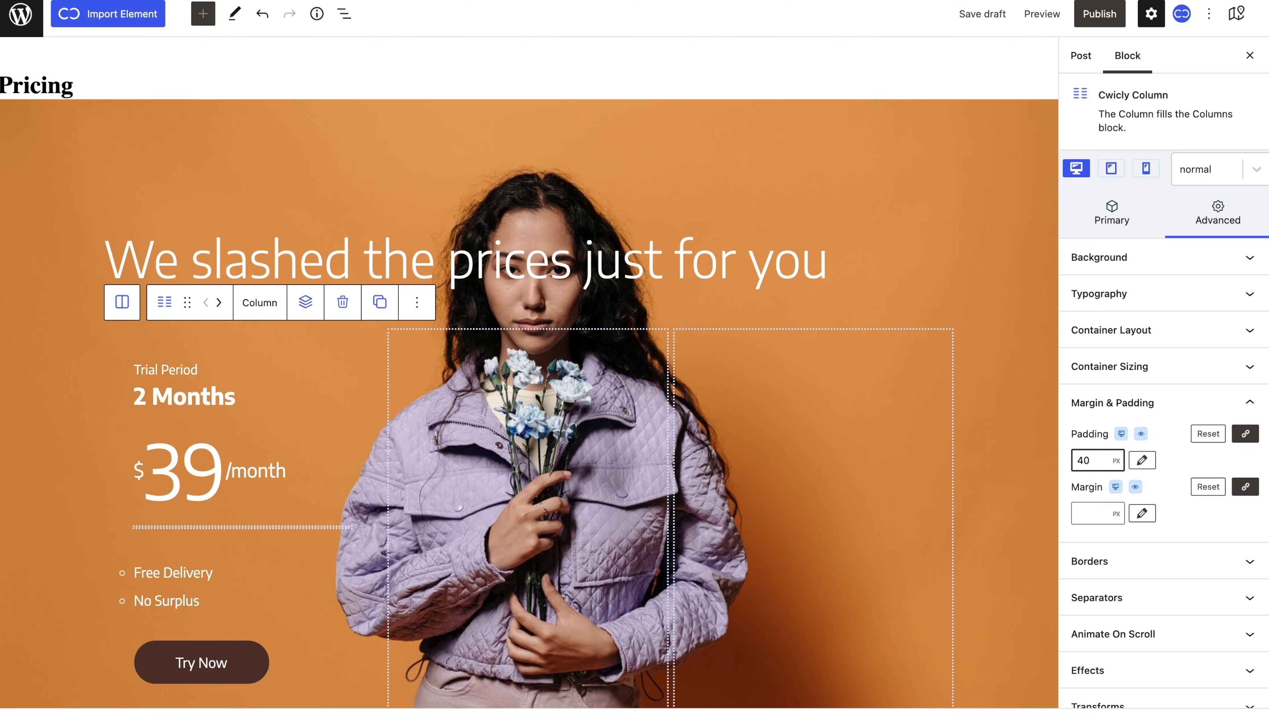
Give the whole columns block a 30 px border radius and a solid border style.
left_click(671, 559)
scroll(671, 559, "down", 2)
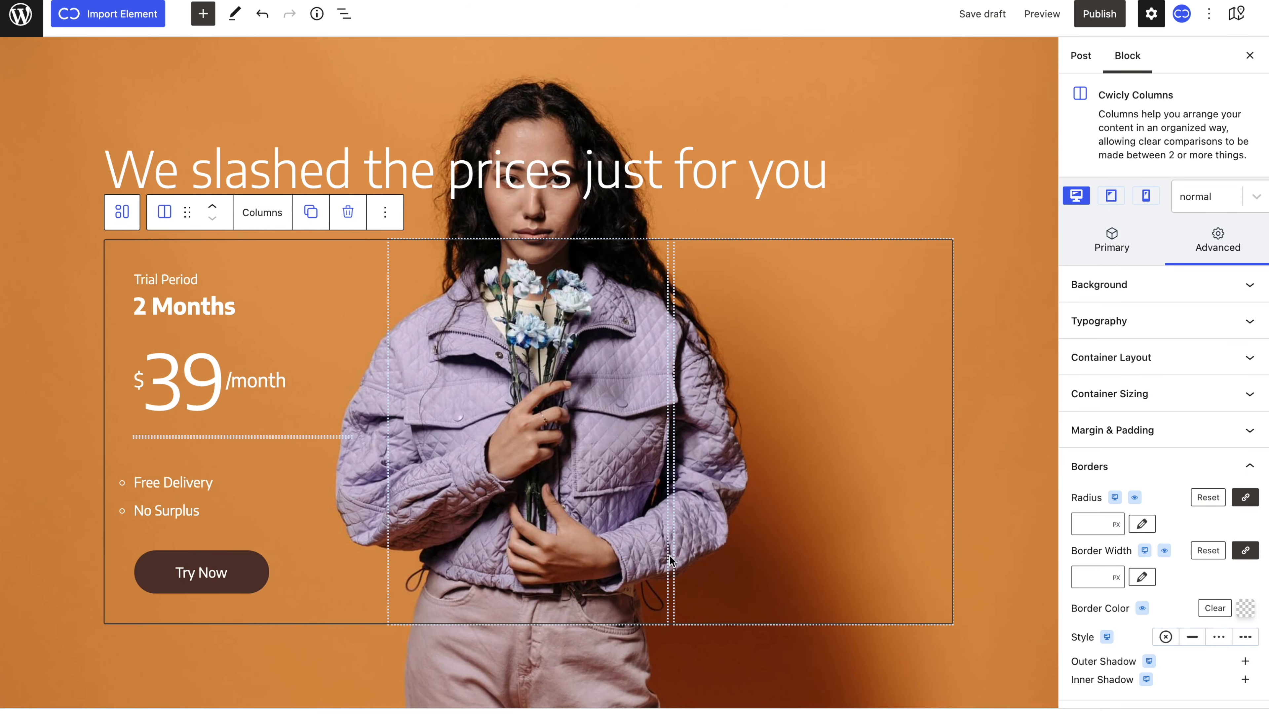
left_click(1097, 529)
type("30")
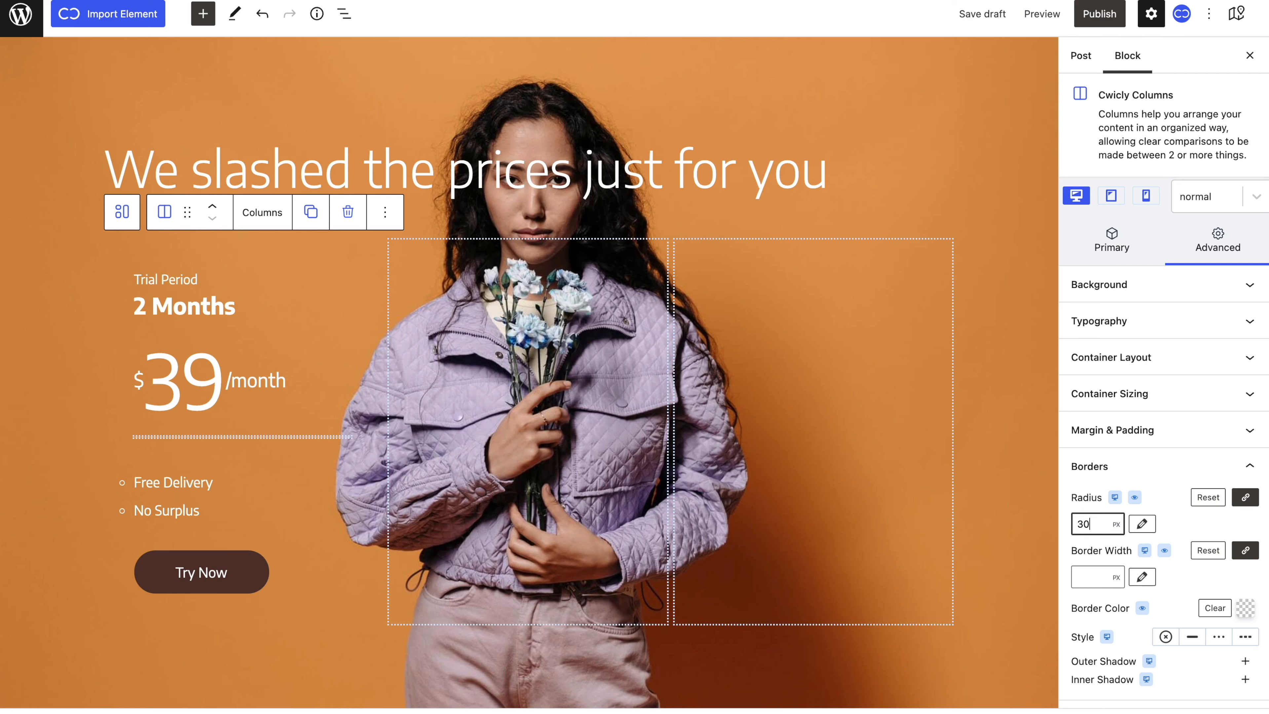
left_click(1191, 635)
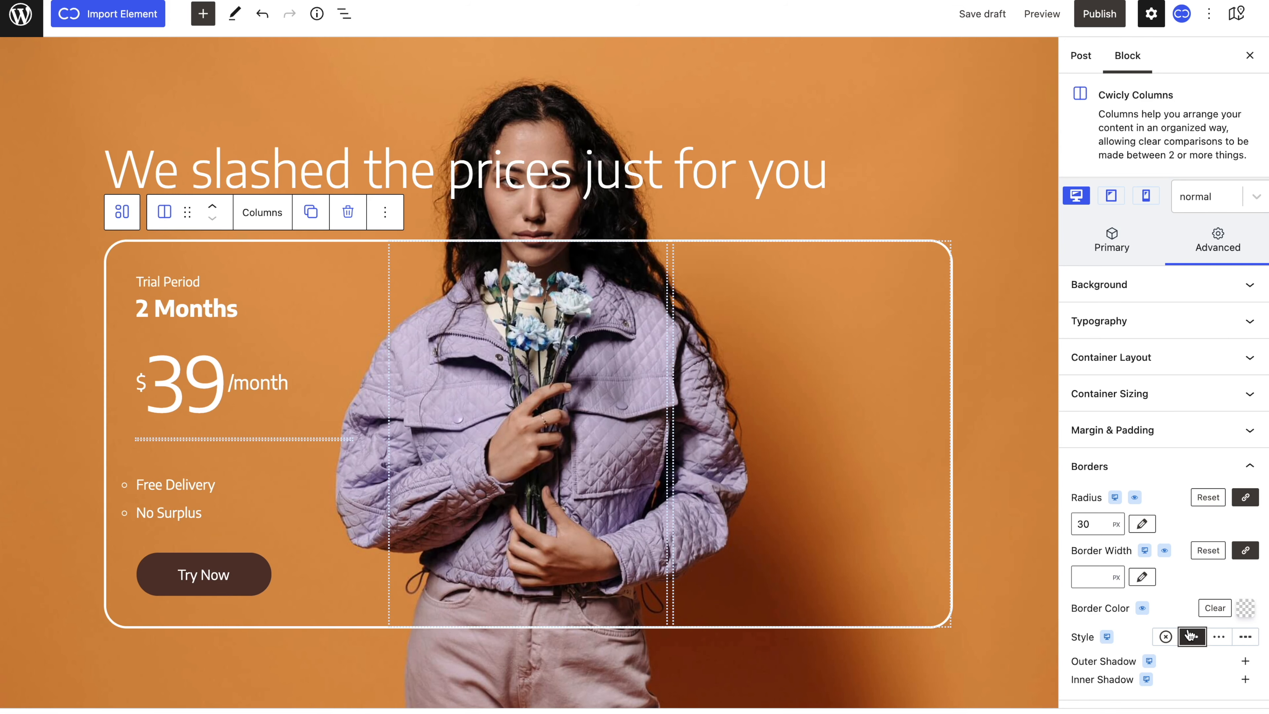
Colour the columns block's border white at 40% opacity (FFFFFF66) and set its width to 1 px.
left_click(1246, 608)
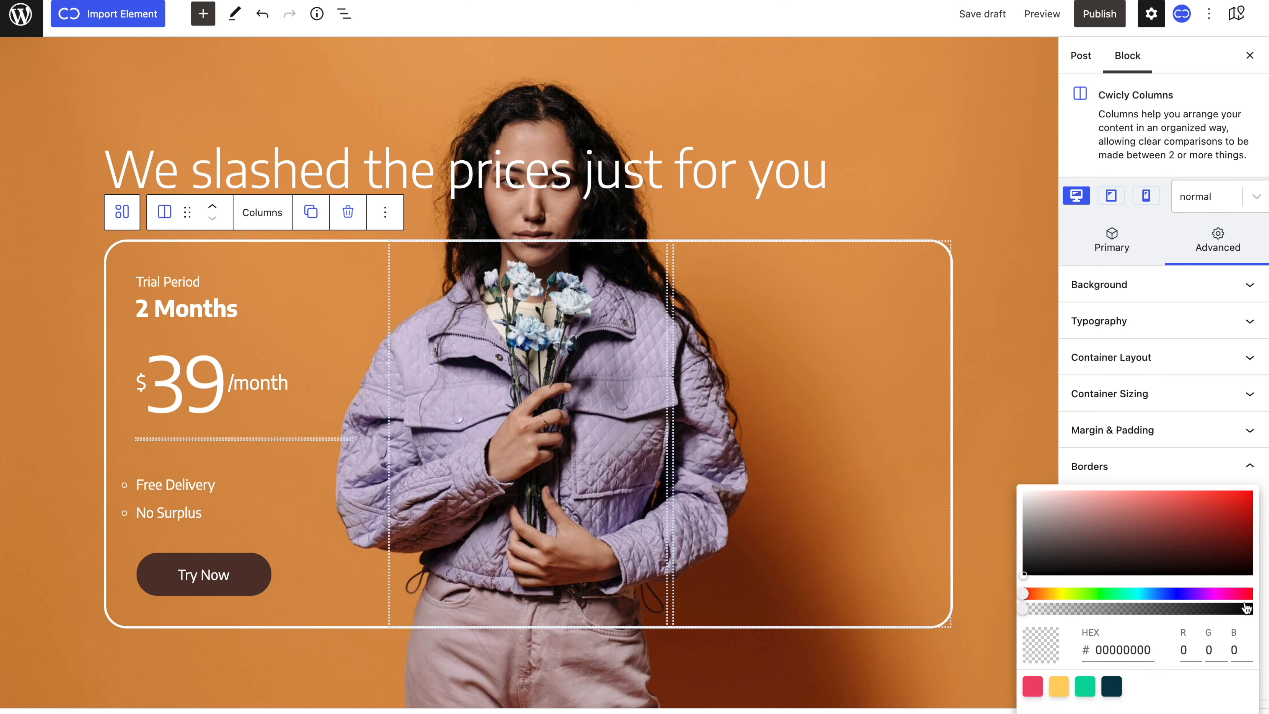
left_click(1023, 491)
left_click_drag(1087, 609, 1118, 613)
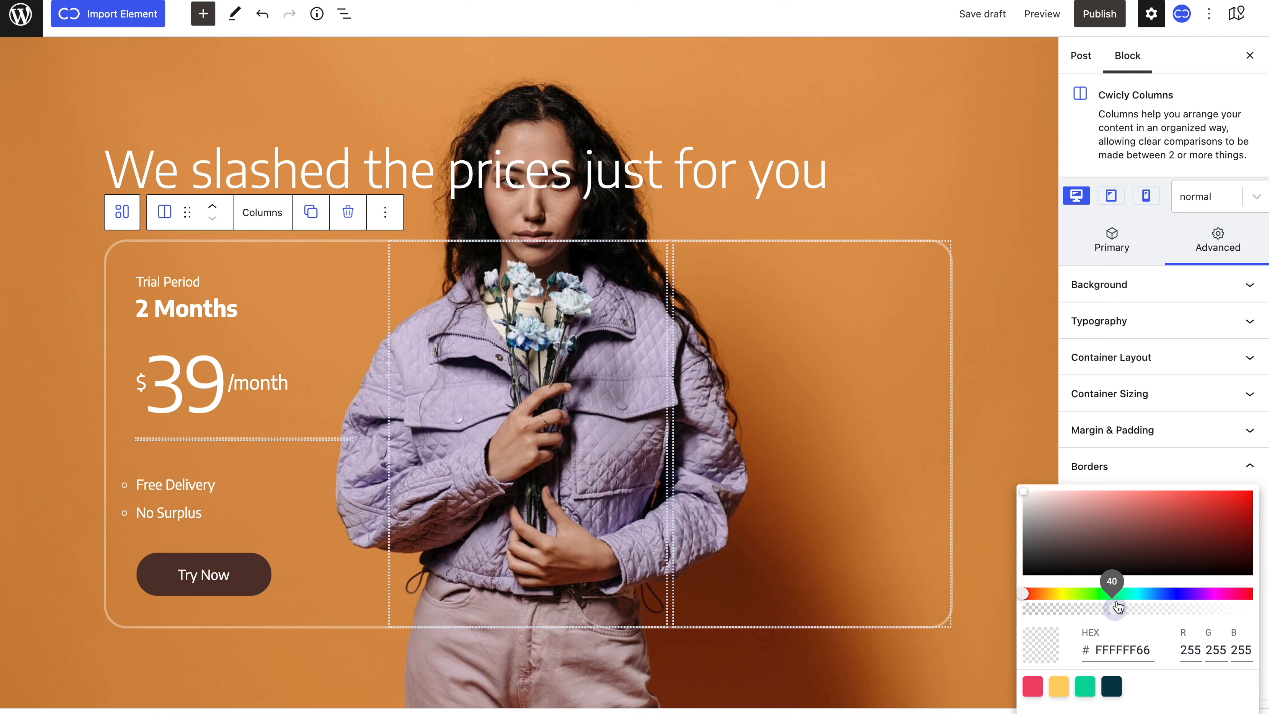
left_click(1165, 466)
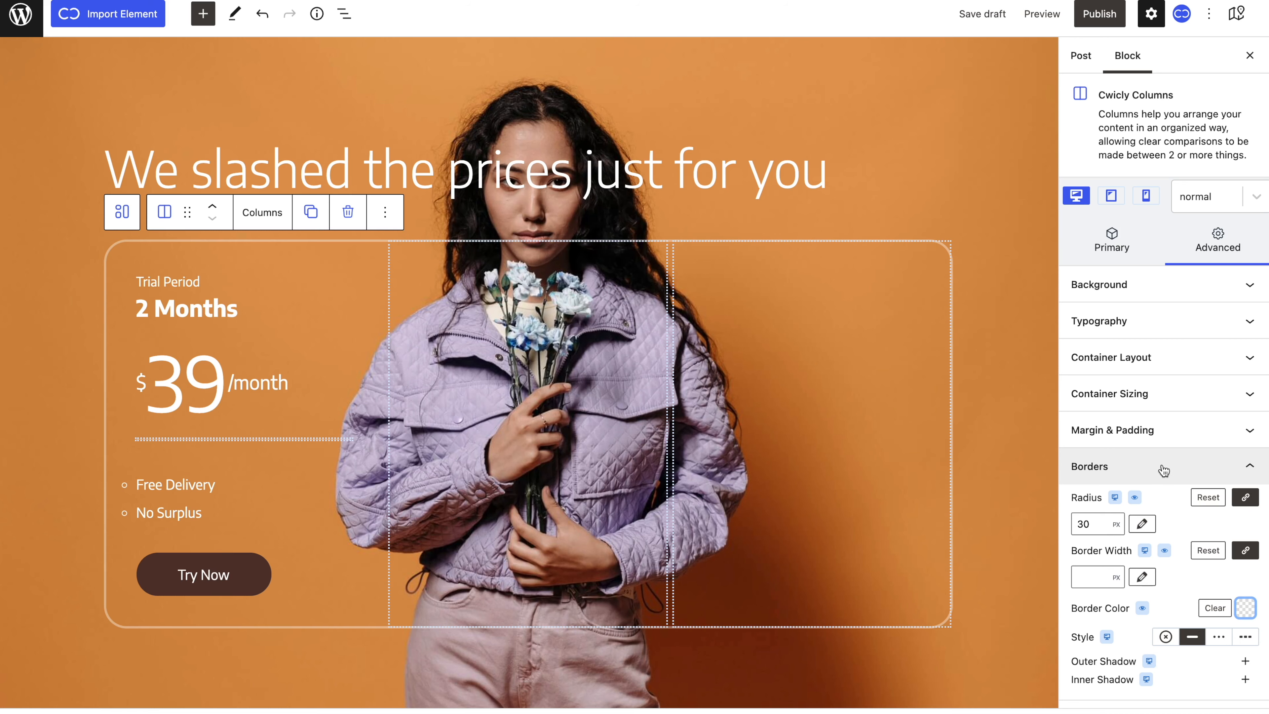
left_click(1090, 573)
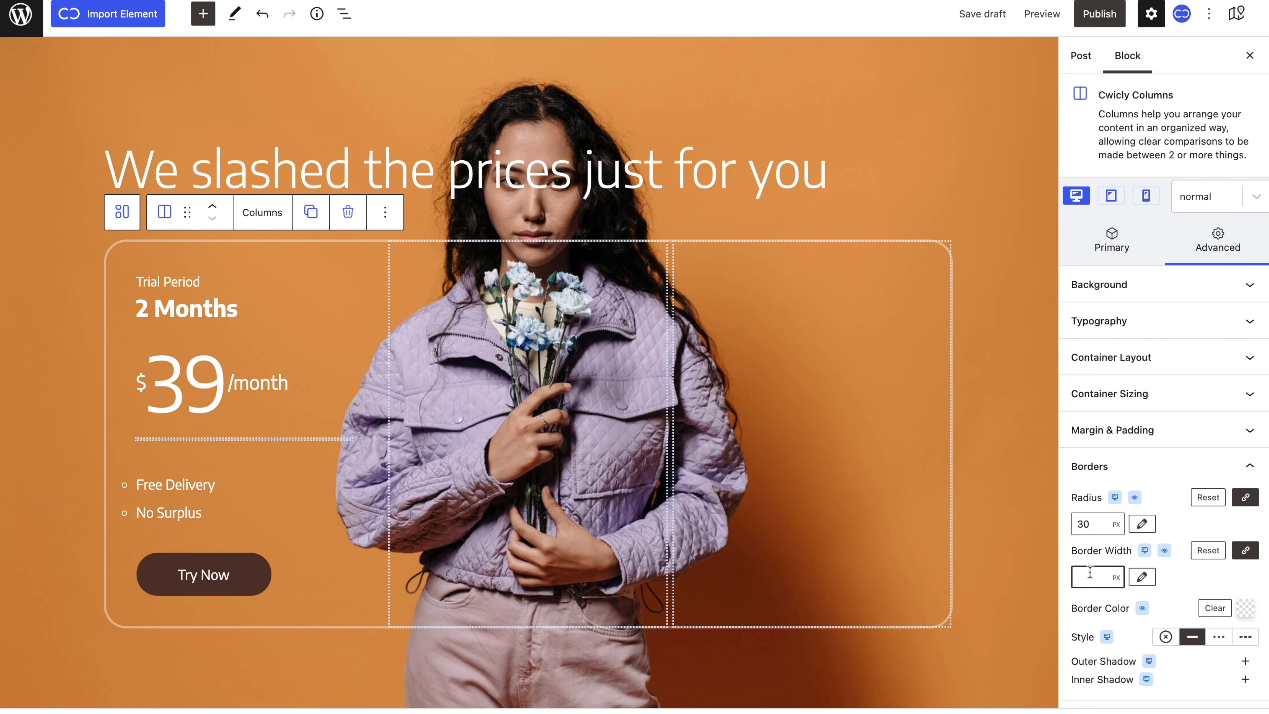
type("1")
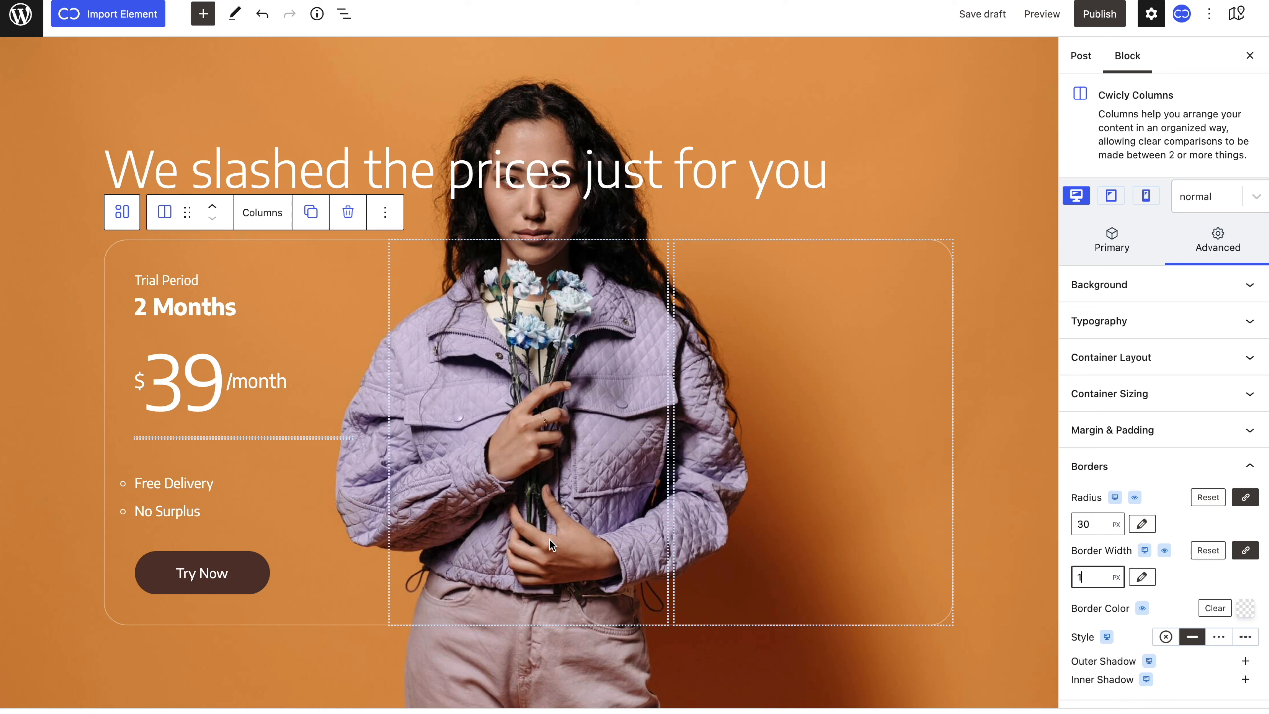
Copy the 2 Months column as a linked copy and replace the empty middle column with it.
left_click(374, 528)
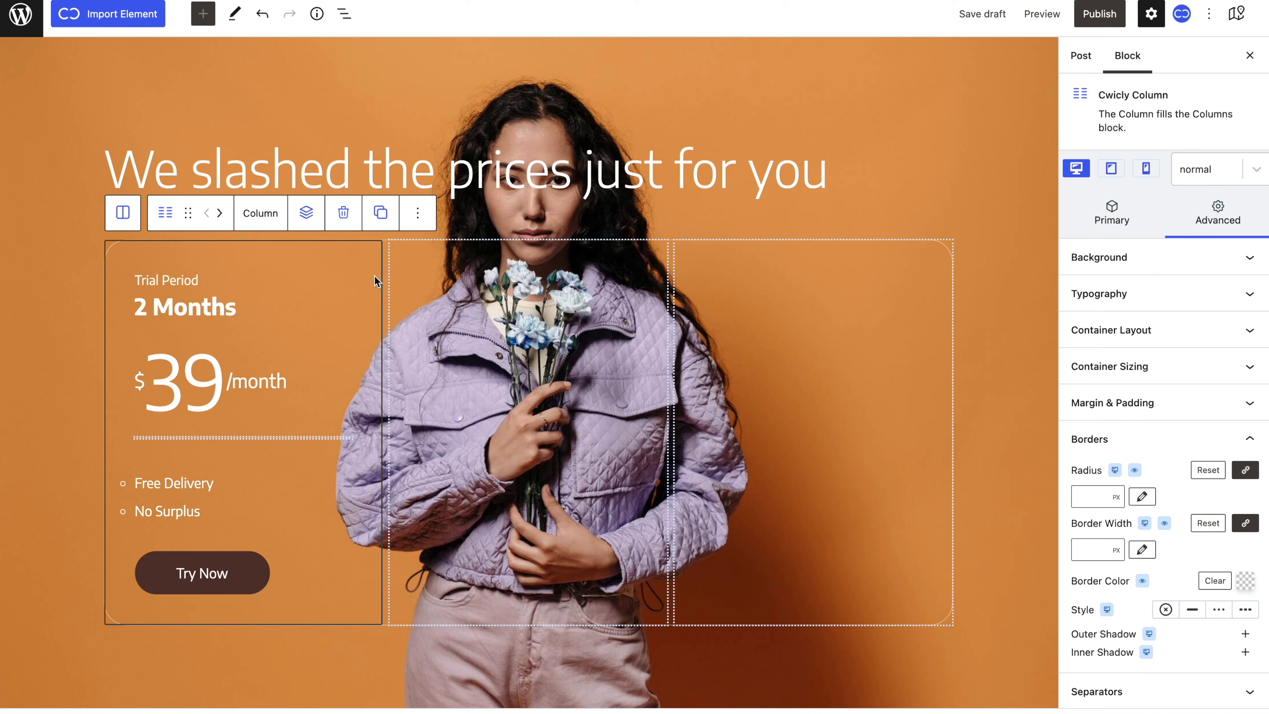
left_click(381, 214)
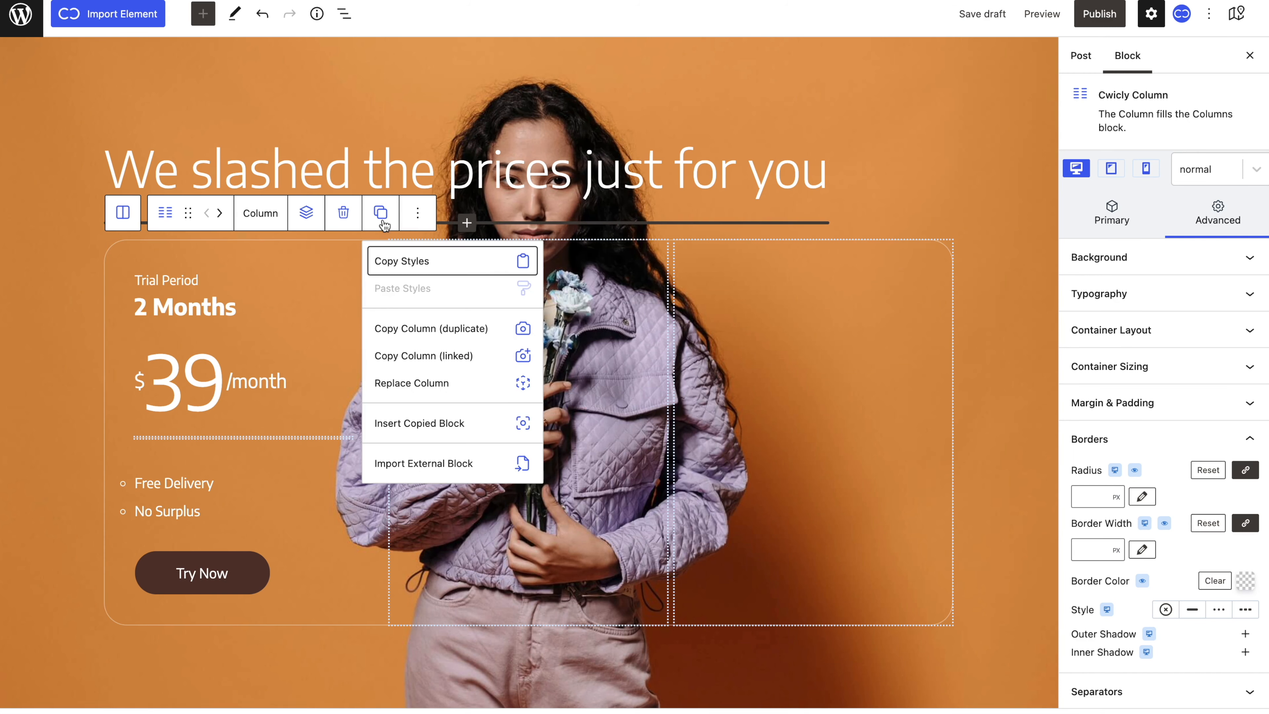
left_click(401, 356)
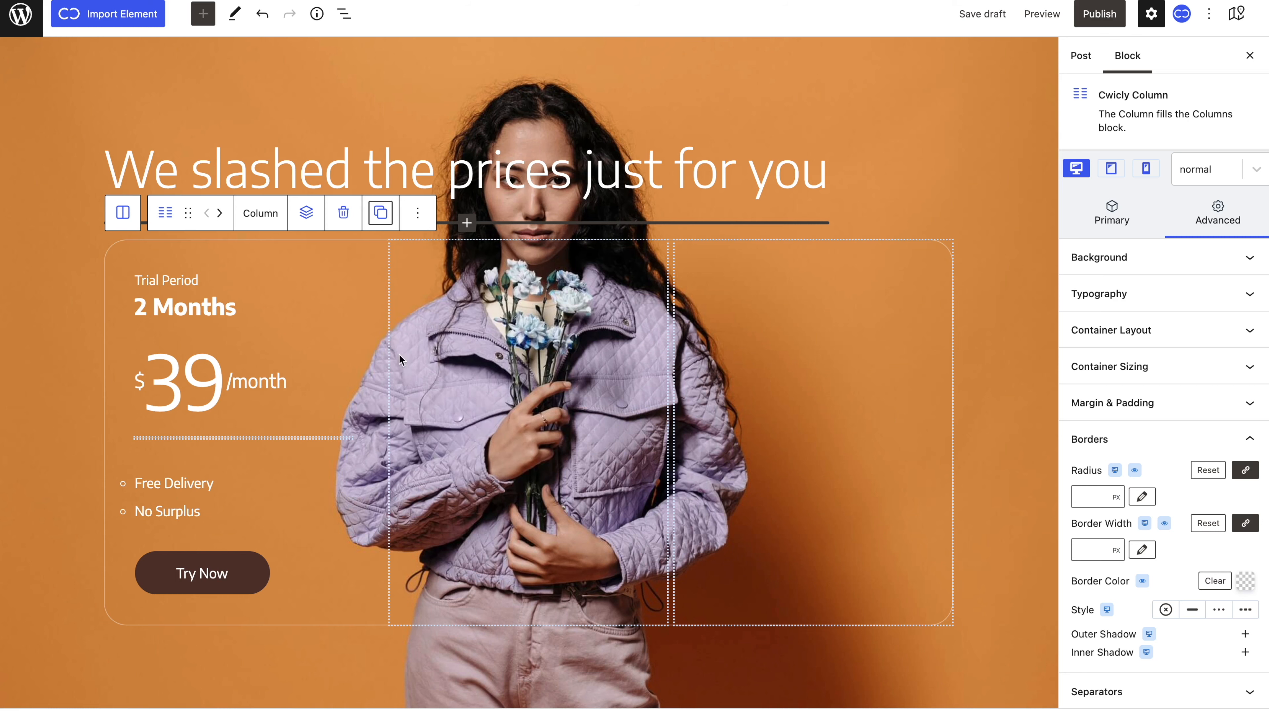
left_click(462, 338)
left_click(661, 216)
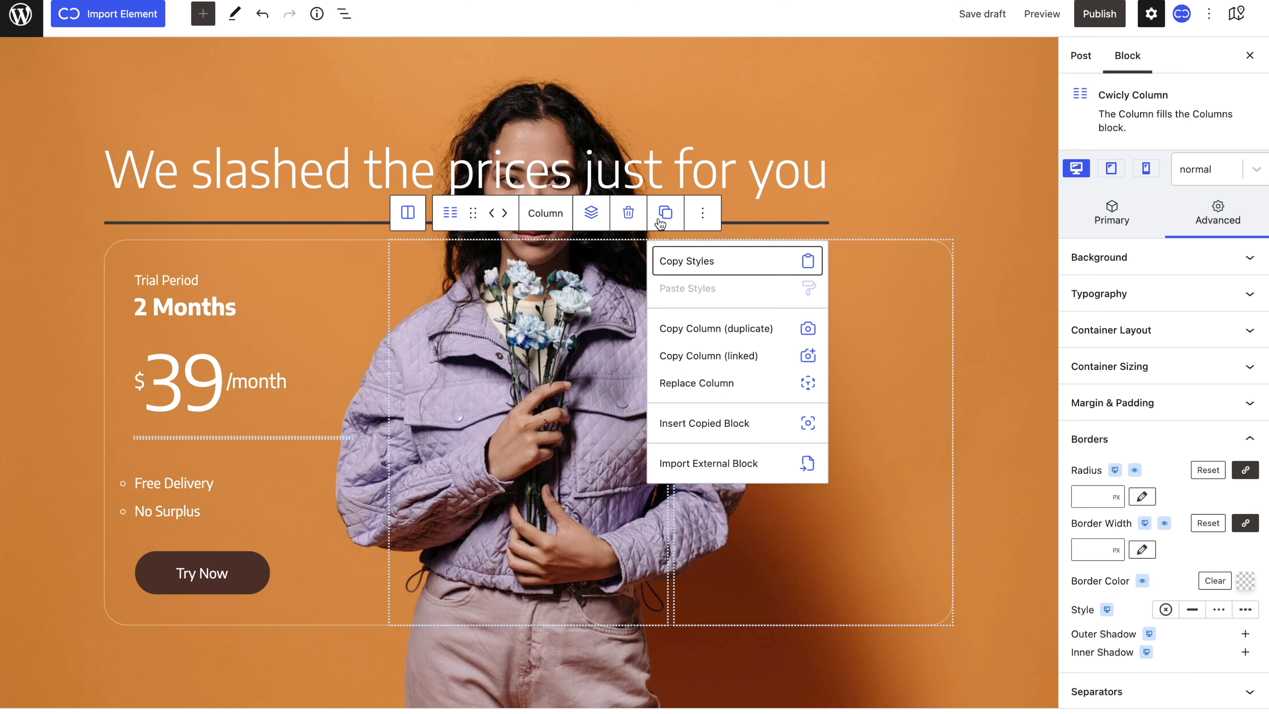
left_click(676, 395)
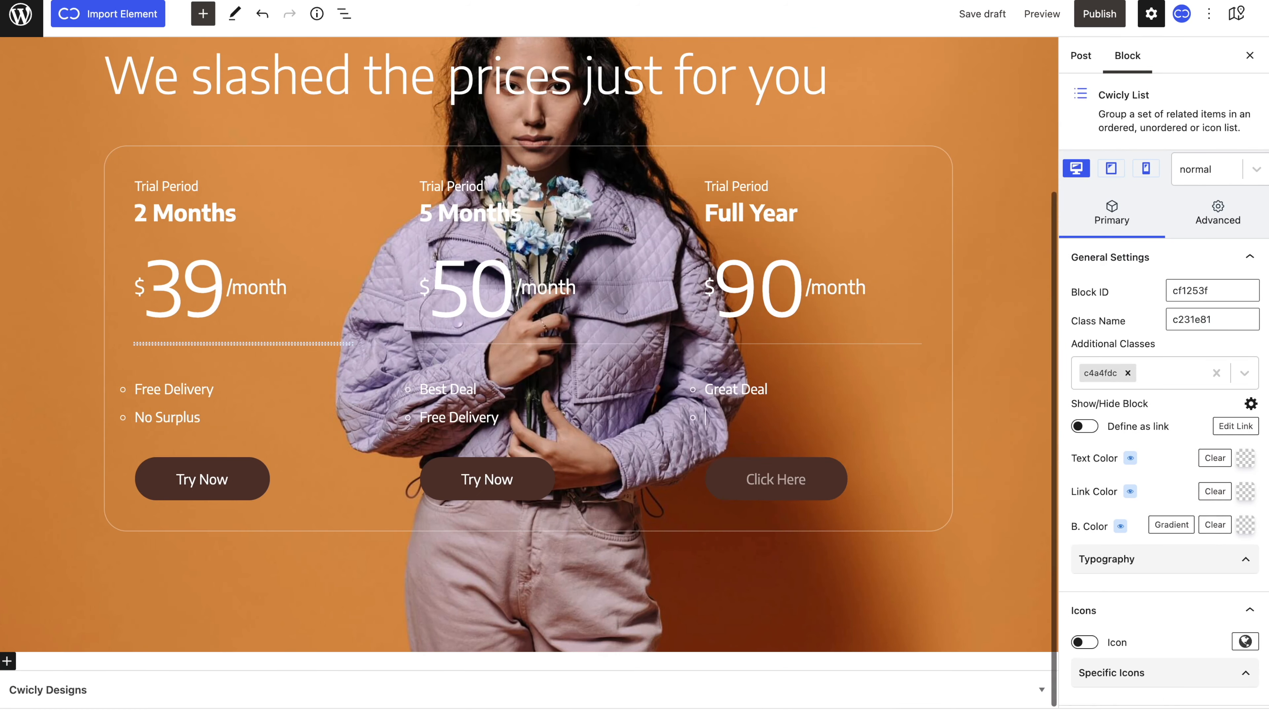
In the Full Year column, enter "Free Delivery" as the second list item and label the button "Try Now".
type("Free Delivery")
left_click(775, 479)
type("Try Now")
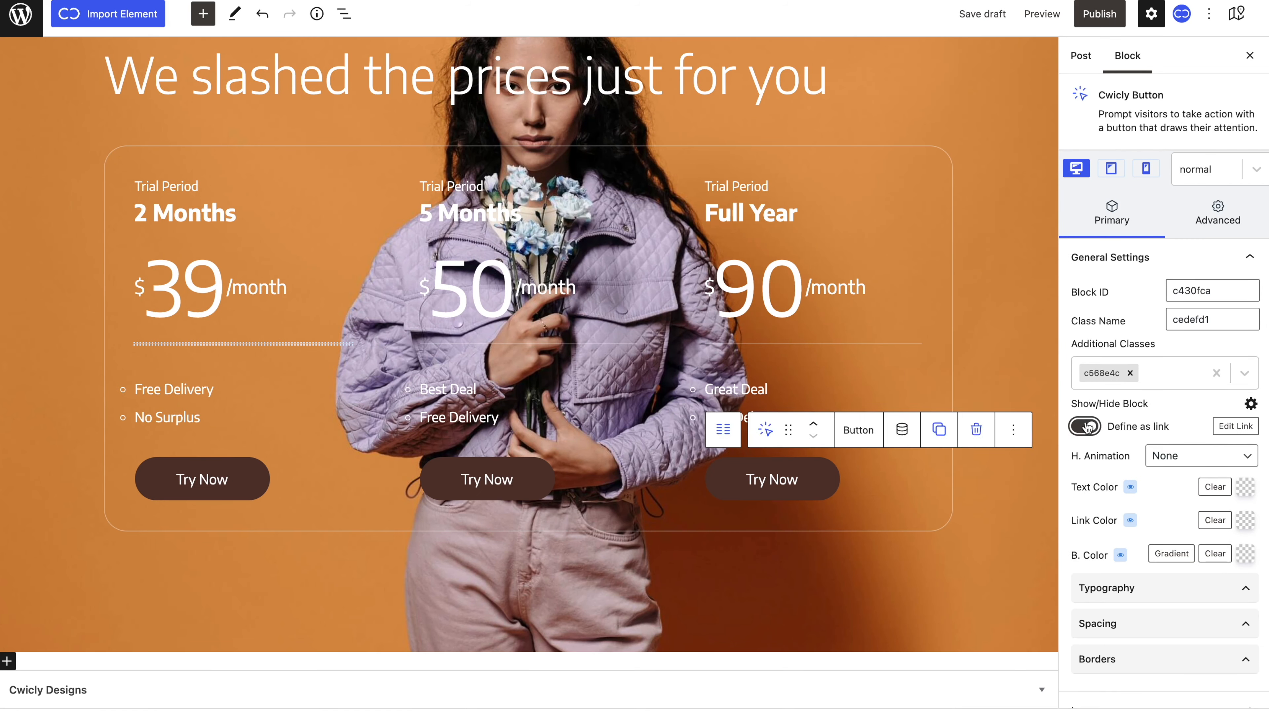
Select the columns block and set both its column gap and row gap to 0.
left_click(720, 433)
left_click(703, 131)
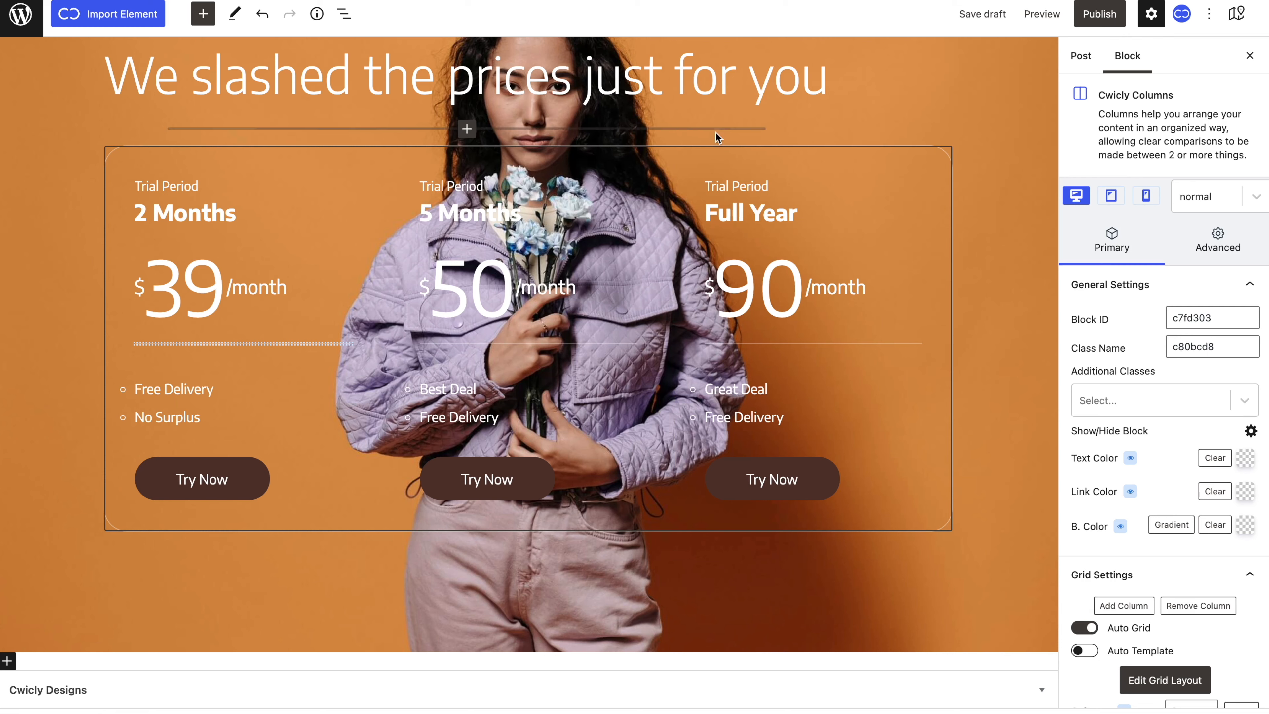
scroll(1109, 481, "down", 2)
scroll(1110, 495, "down", 1)
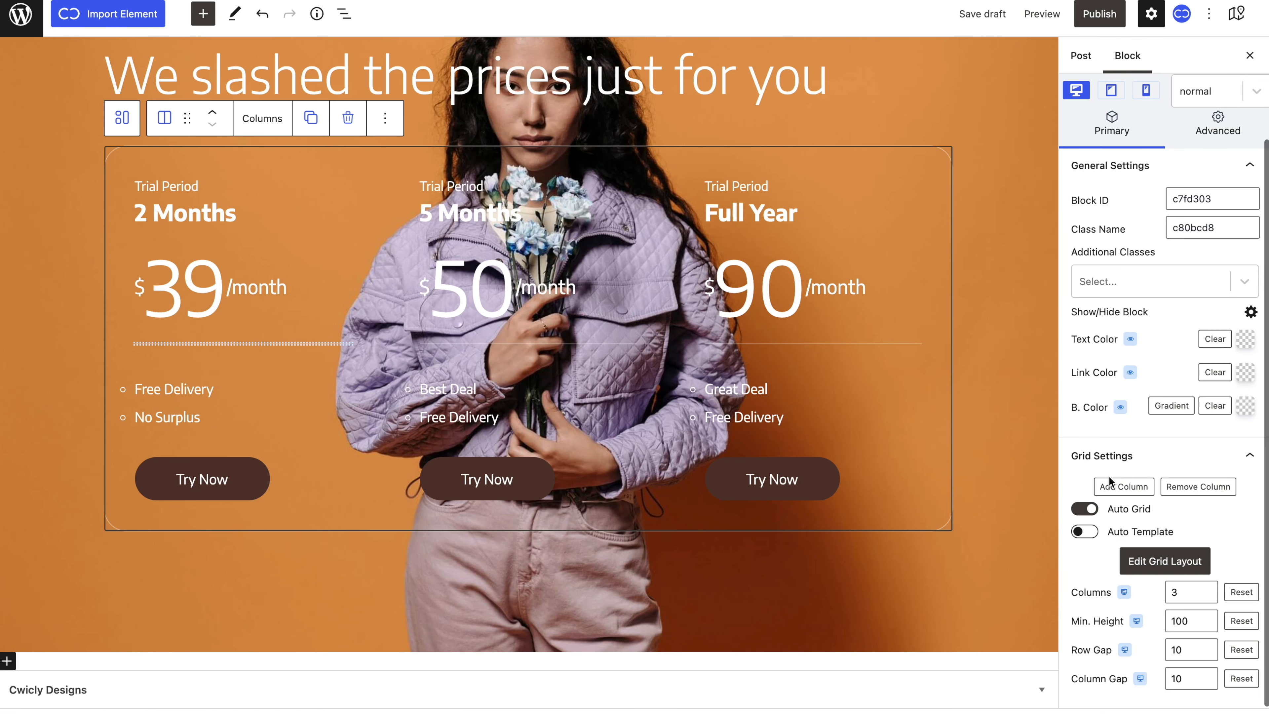
left_click(1180, 681)
key("BackSpace")
left_click(1180, 650)
key("BackSpace")
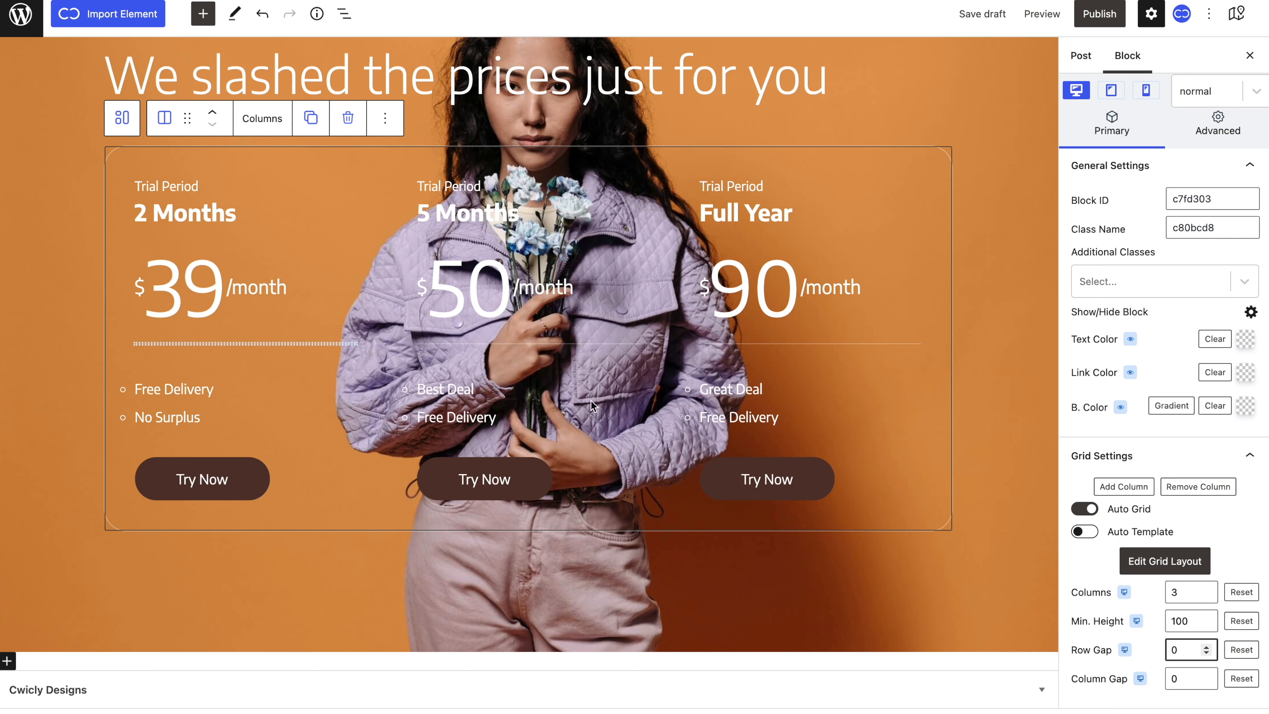
Give the 2 Months column a solid border coloured white at 43% opacity (FFFFFF6E).
left_click(383, 285)
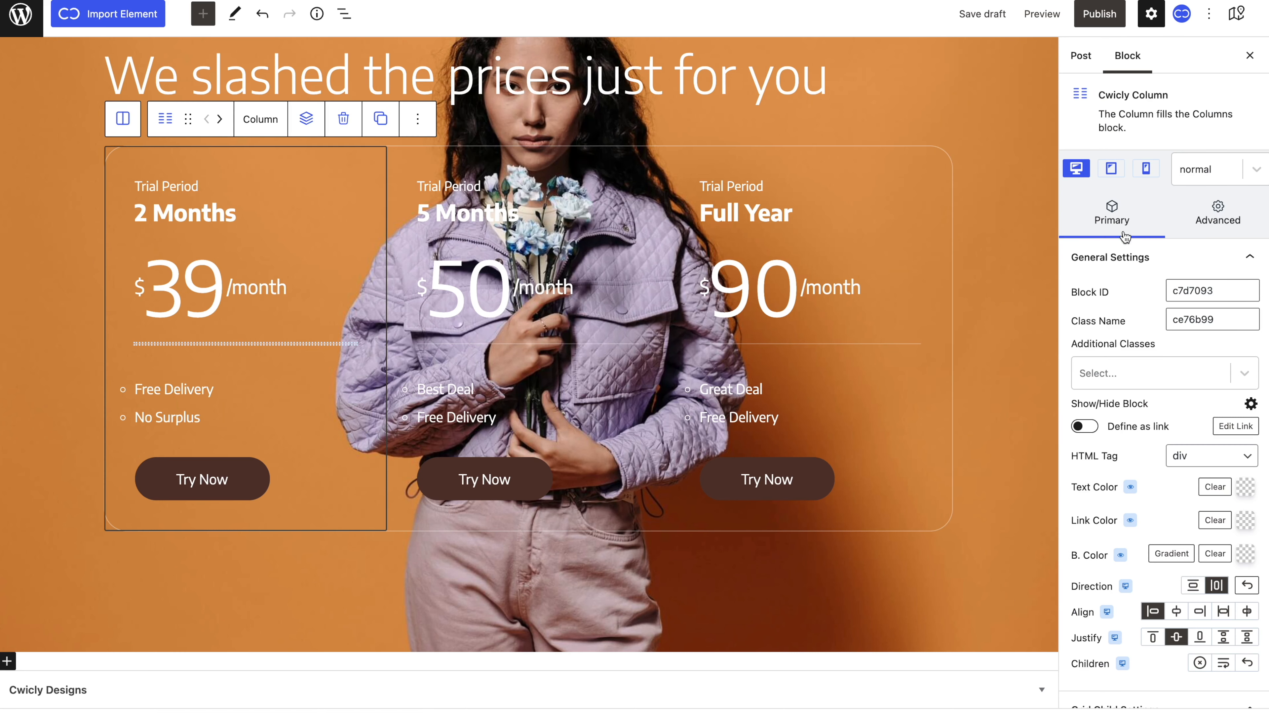
left_click(1217, 212)
left_click(1160, 432)
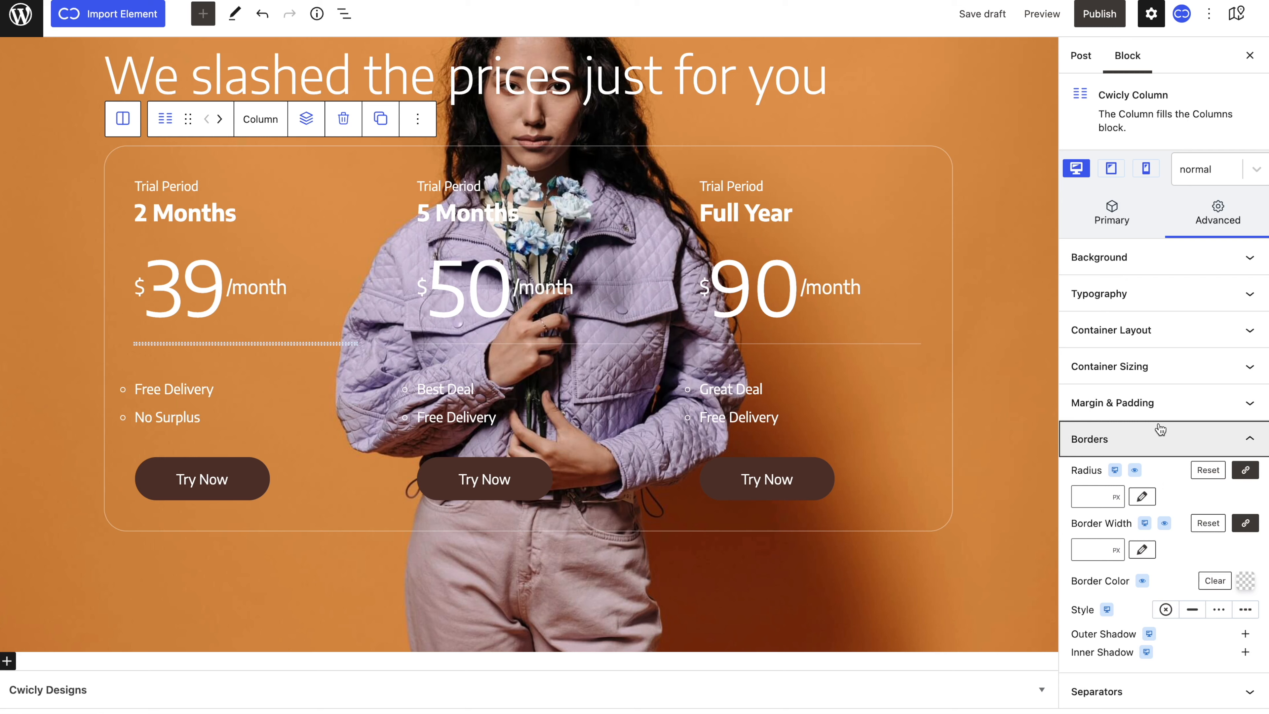
left_click(1193, 609)
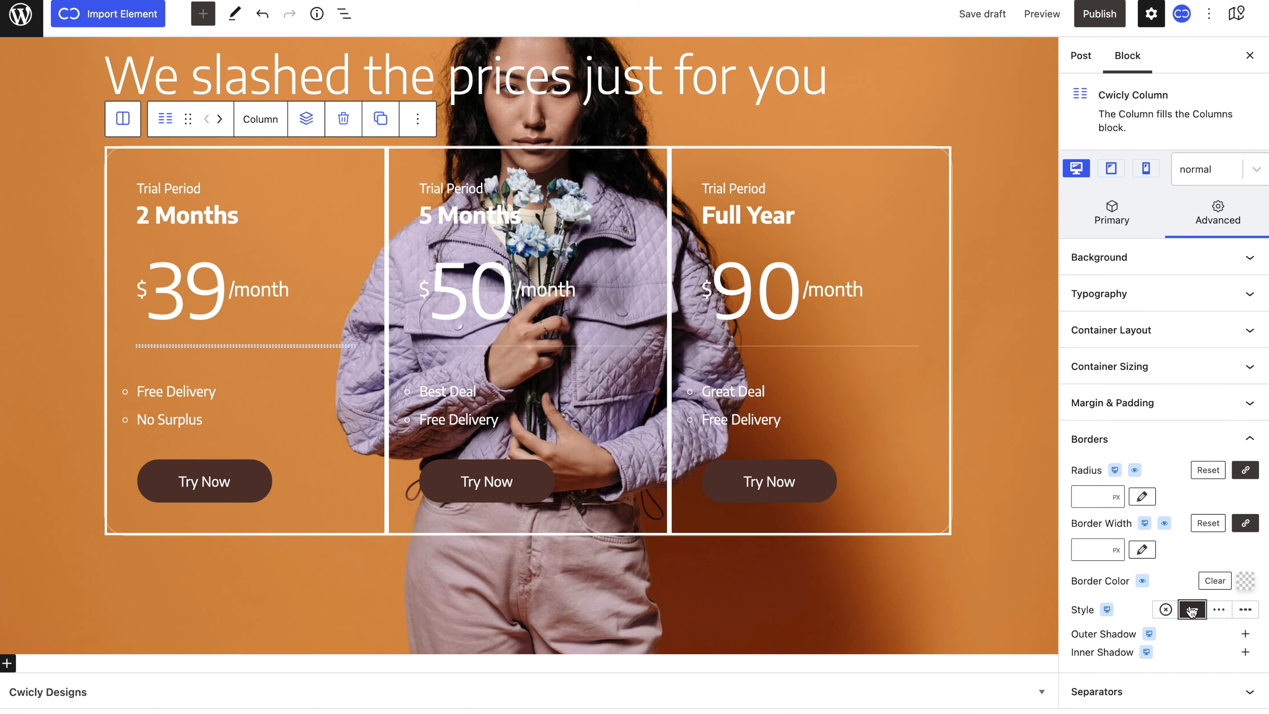
left_click(1241, 593)
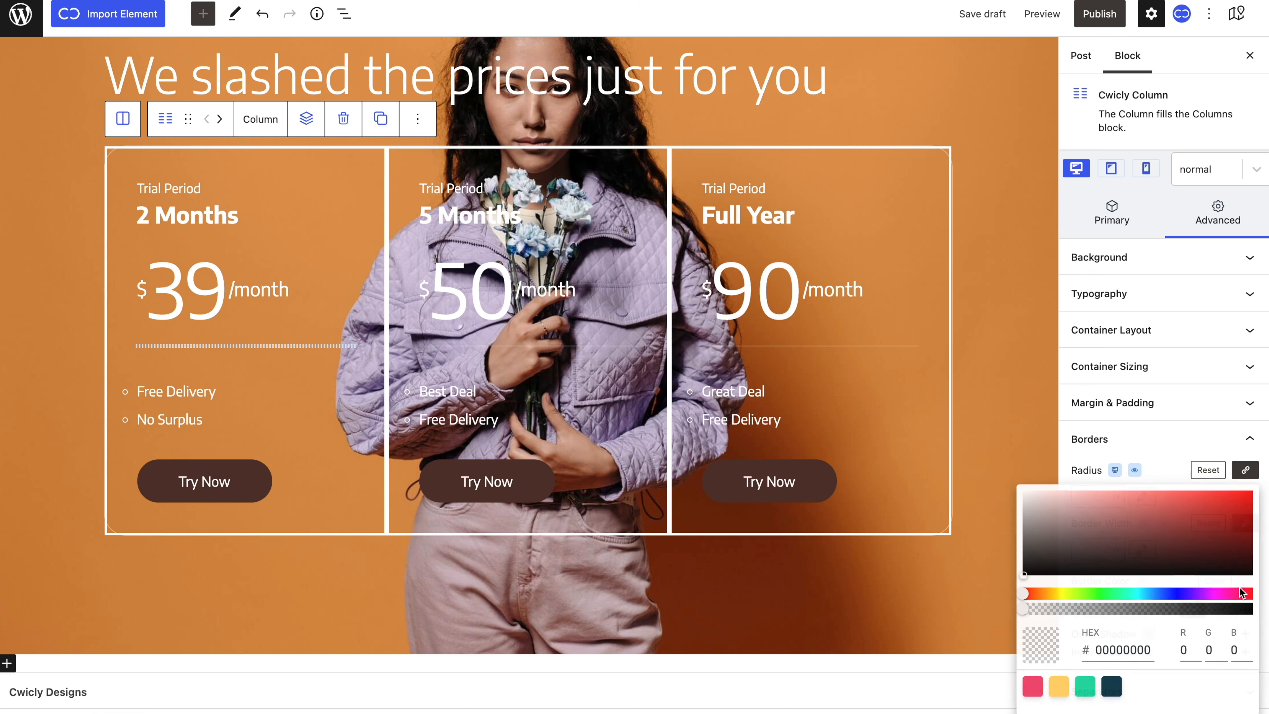
left_click(1024, 493)
left_click(1115, 608)
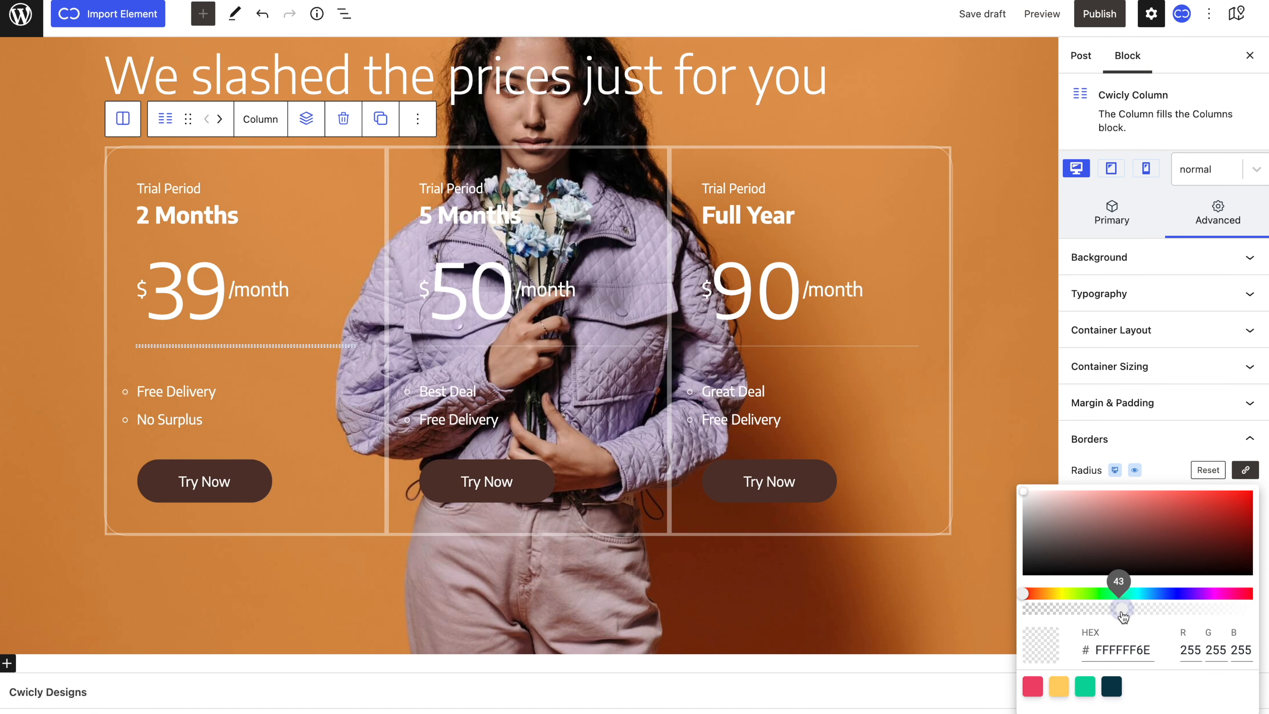
left_click(1175, 483)
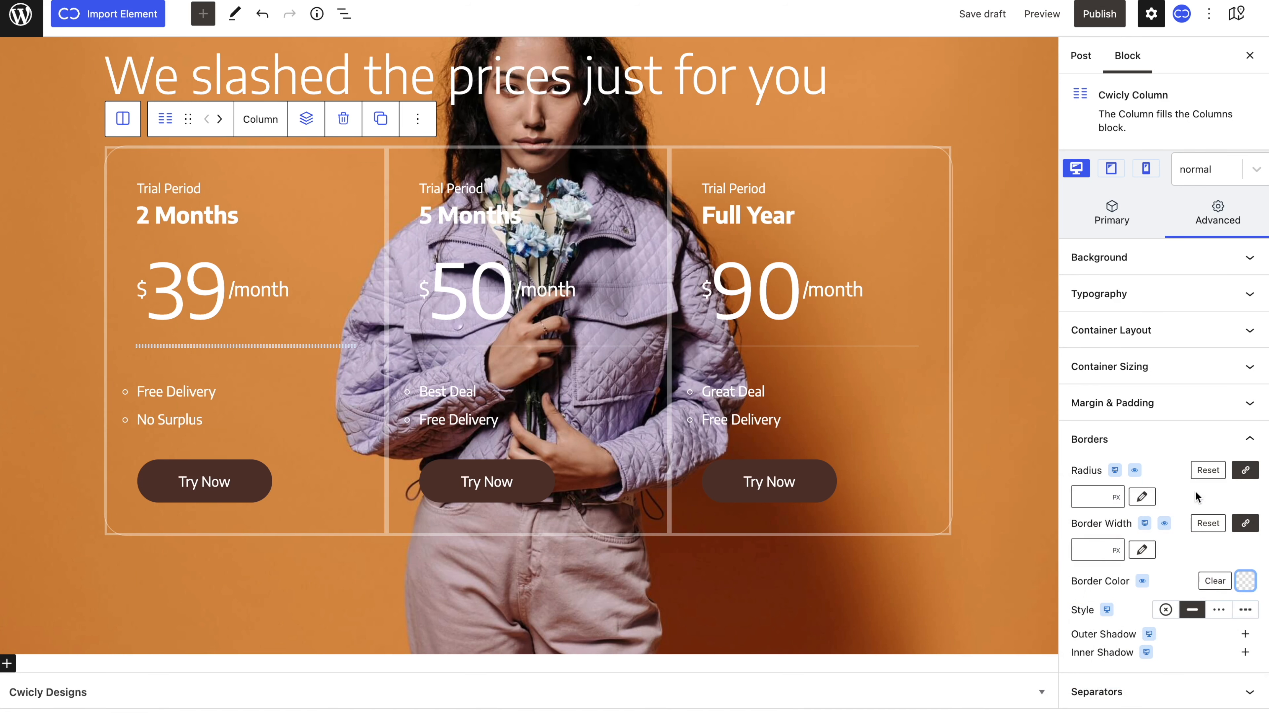
Unlink the 2 Months column's border widths and set top, bottom and left to 0 and right to 1 px.
left_click(1244, 523)
left_click(1099, 550)
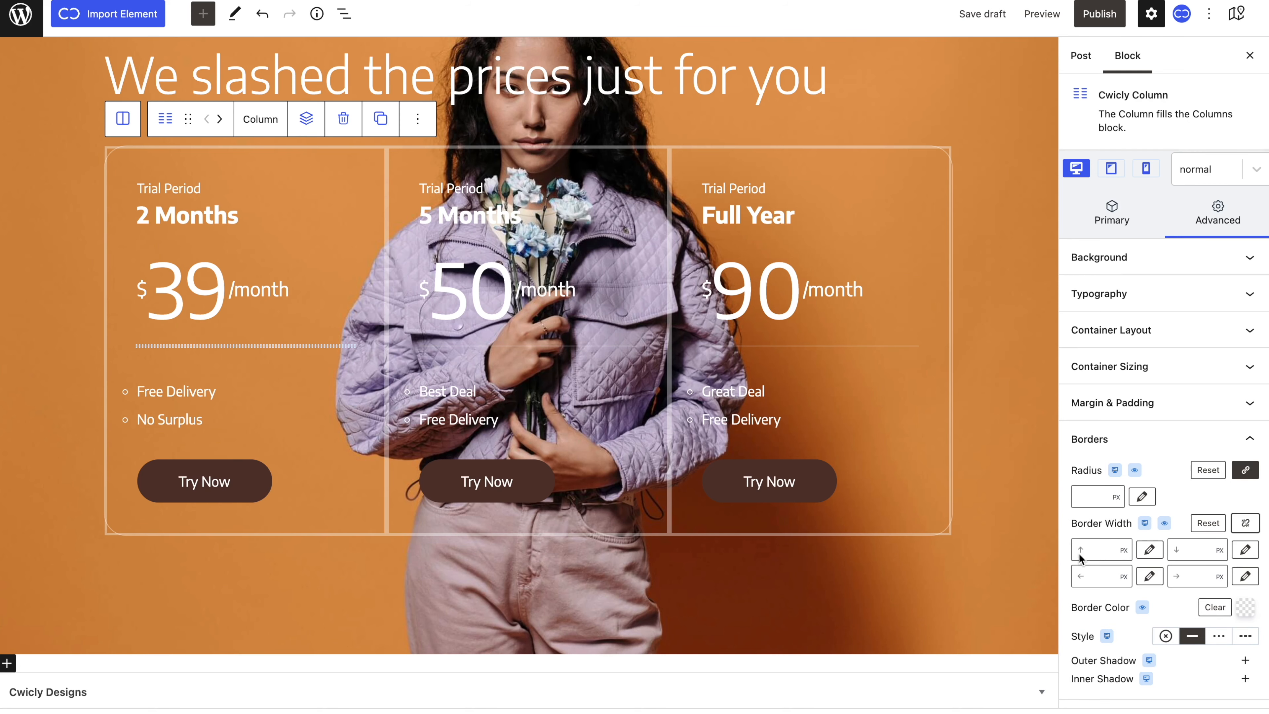
type("0")
left_click(1099, 576)
type("0")
left_click(1192, 551)
type("0")
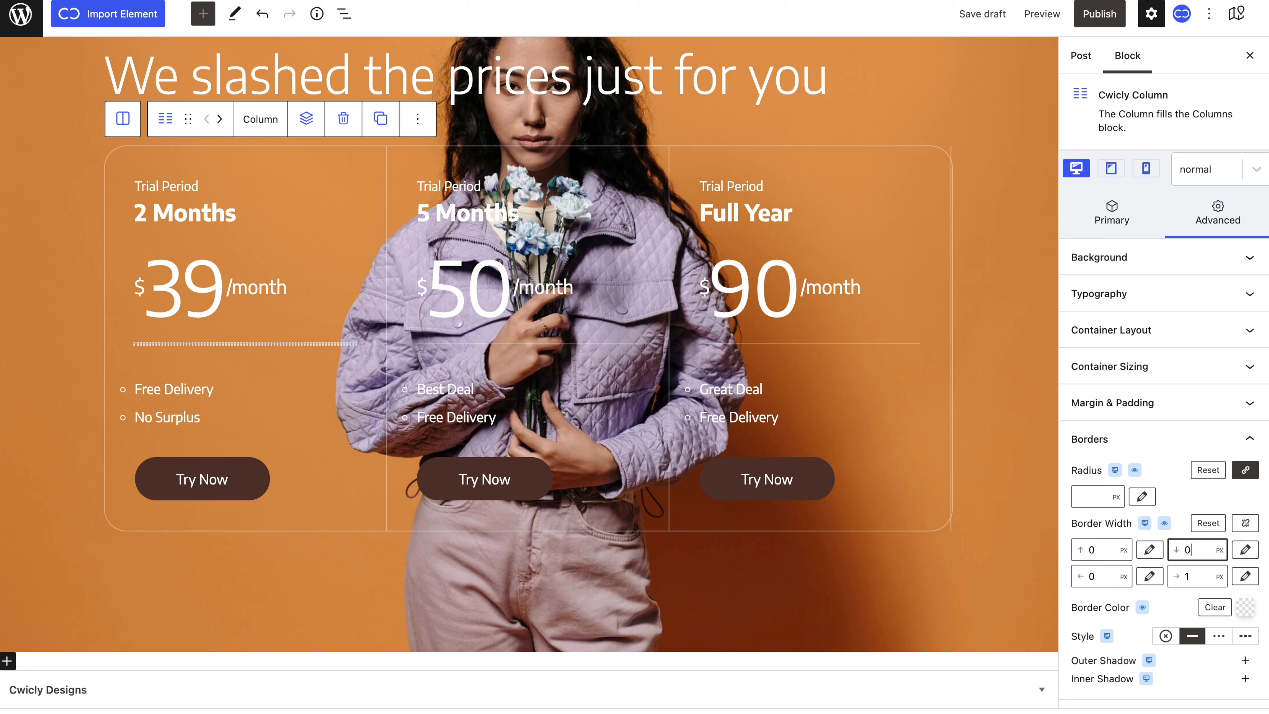
Unlink the Full Year column's border widths and set its right border to 0 px.
left_click(947, 431)
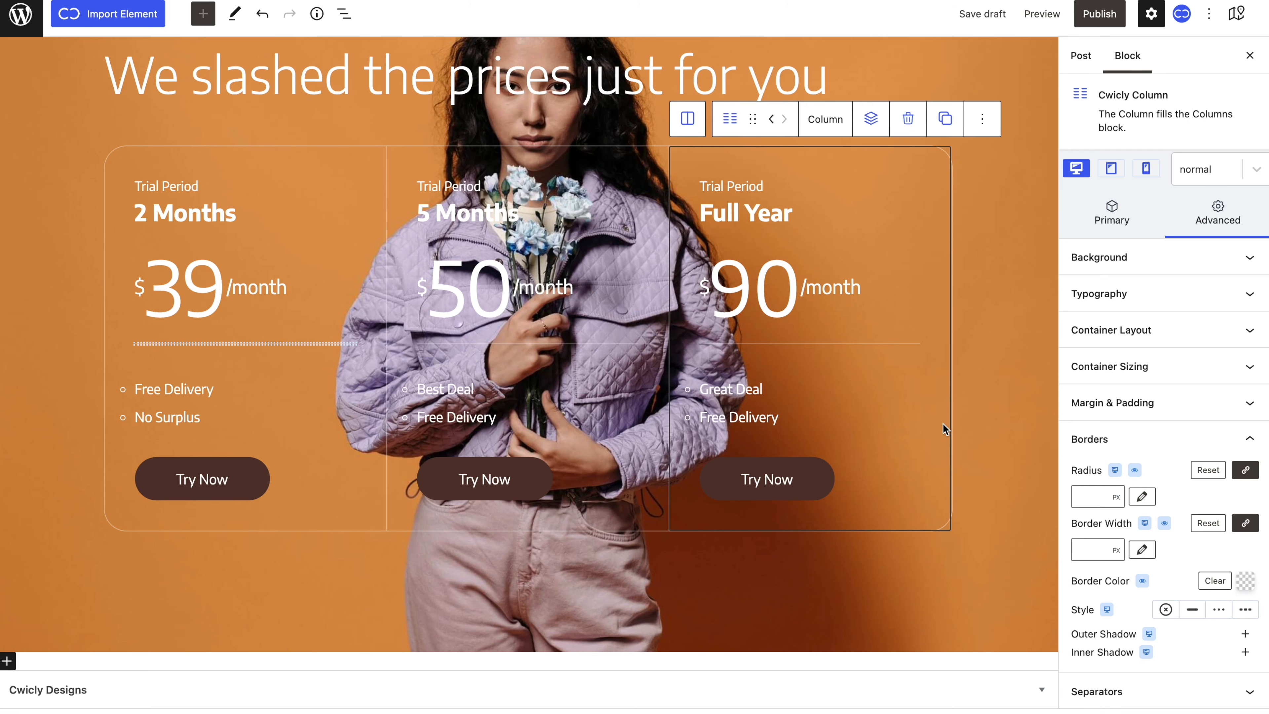
left_click(1245, 523)
left_click(1202, 576)
type("0")
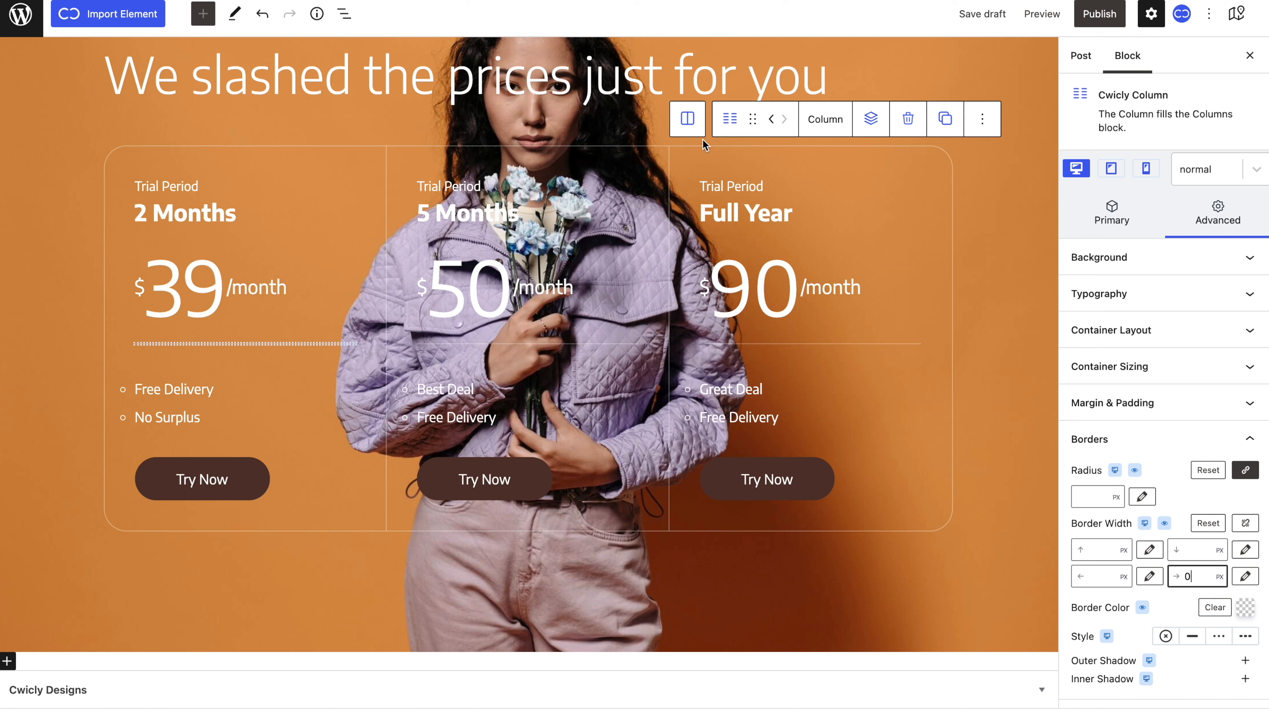
Set the columns block's background type to image and apply a blur filter of 15.
left_click(693, 127)
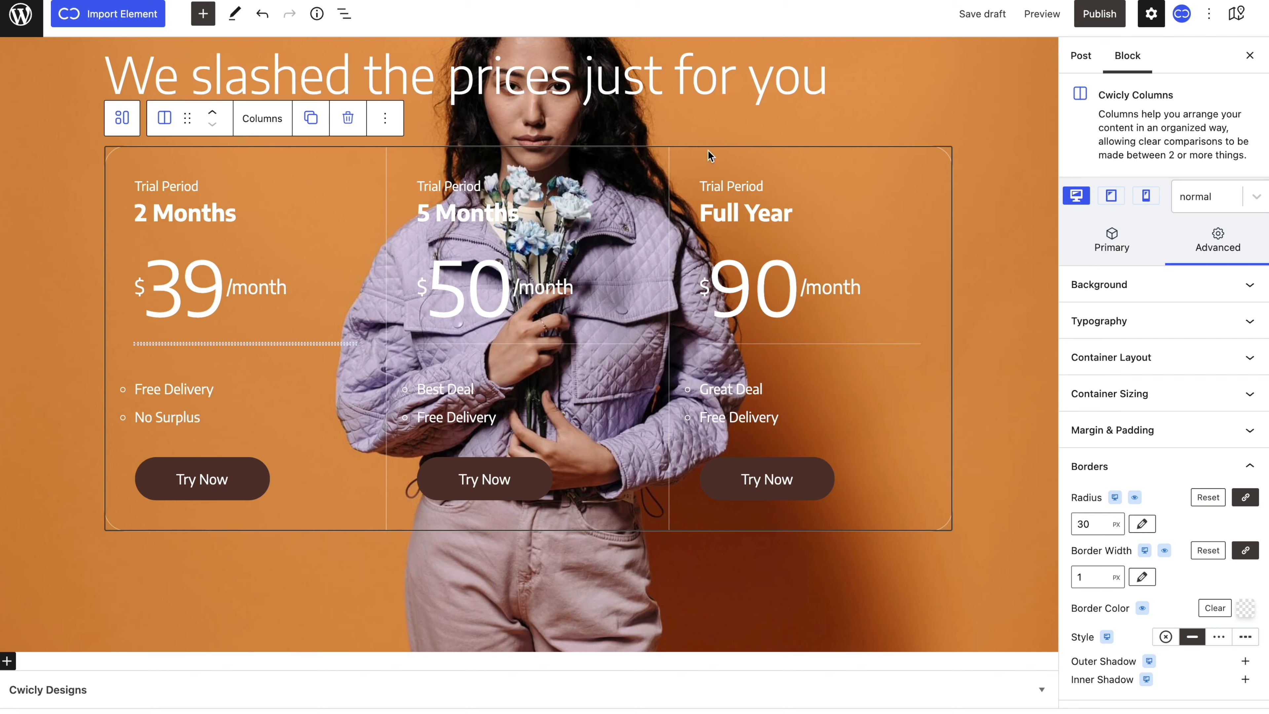
left_click(1077, 282)
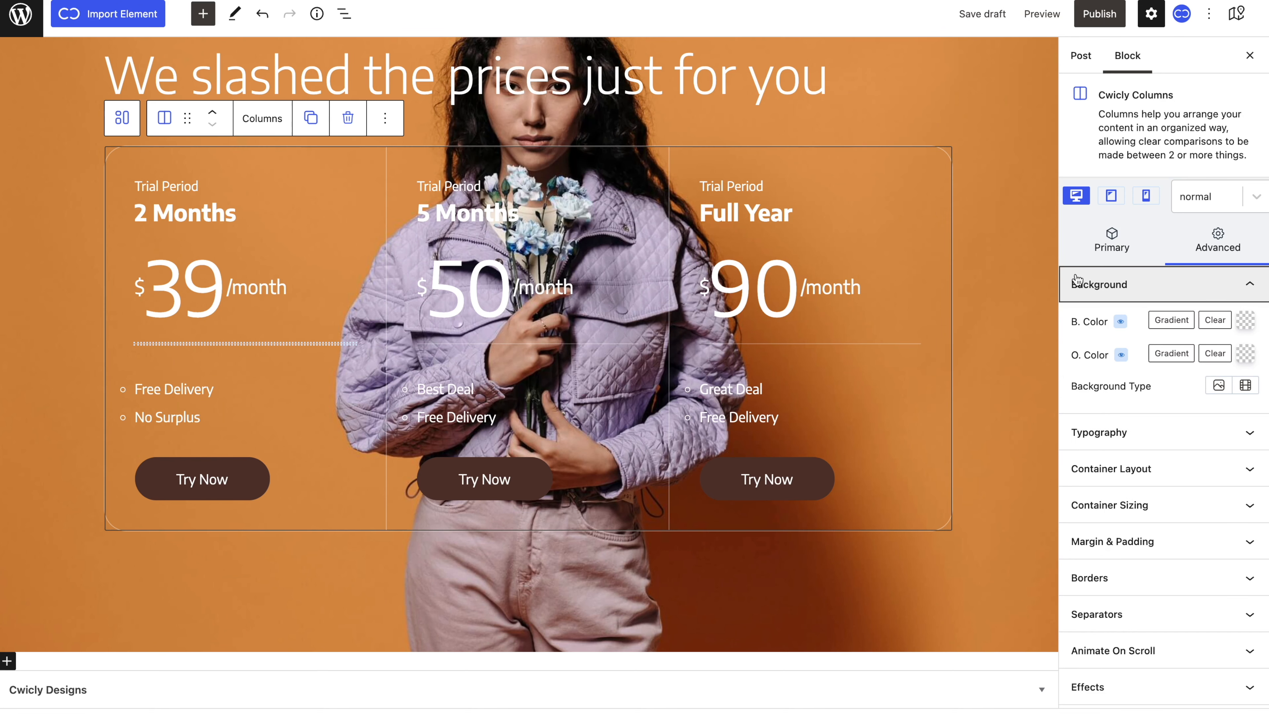
left_click(1210, 389)
left_click(1251, 436)
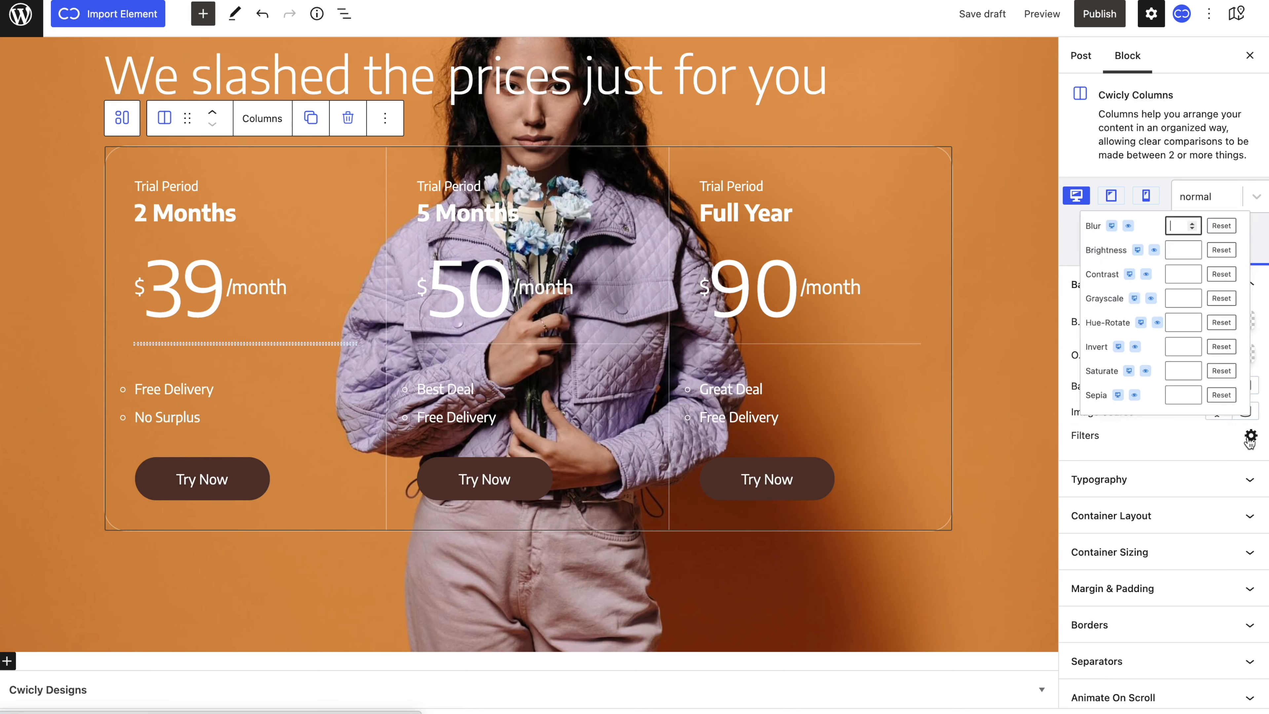
type("15")
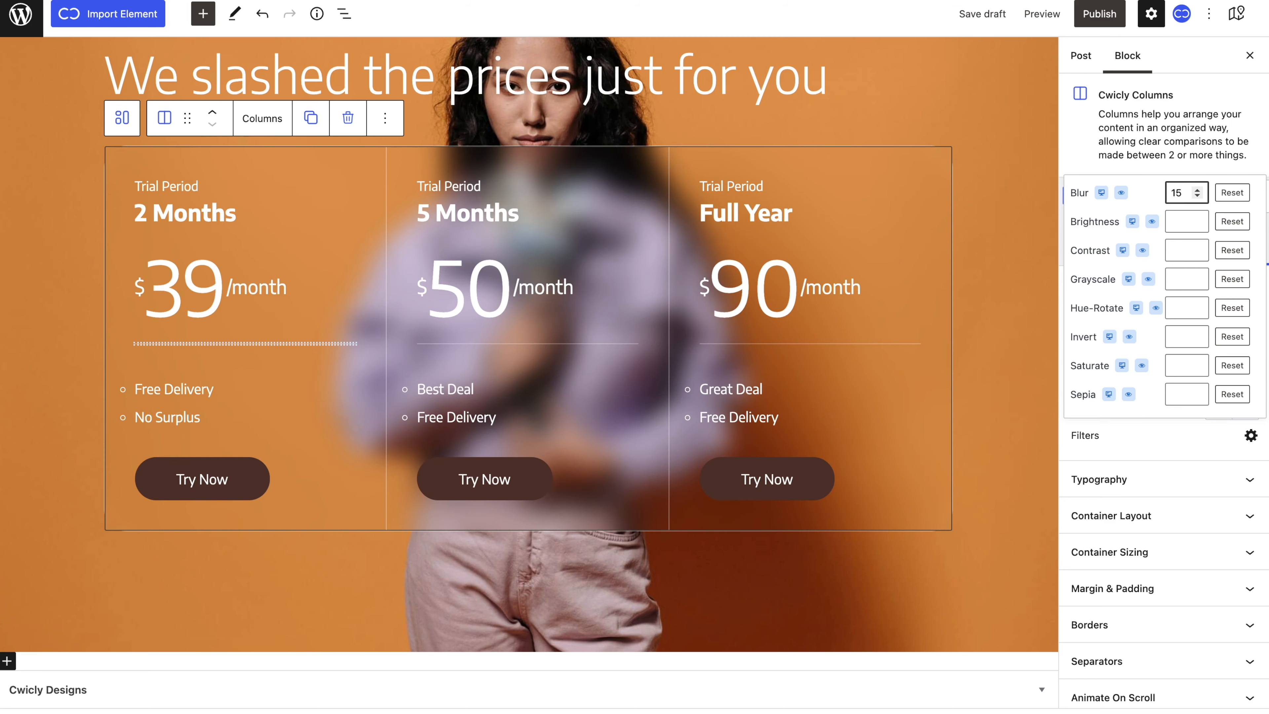
left_click(1006, 566)
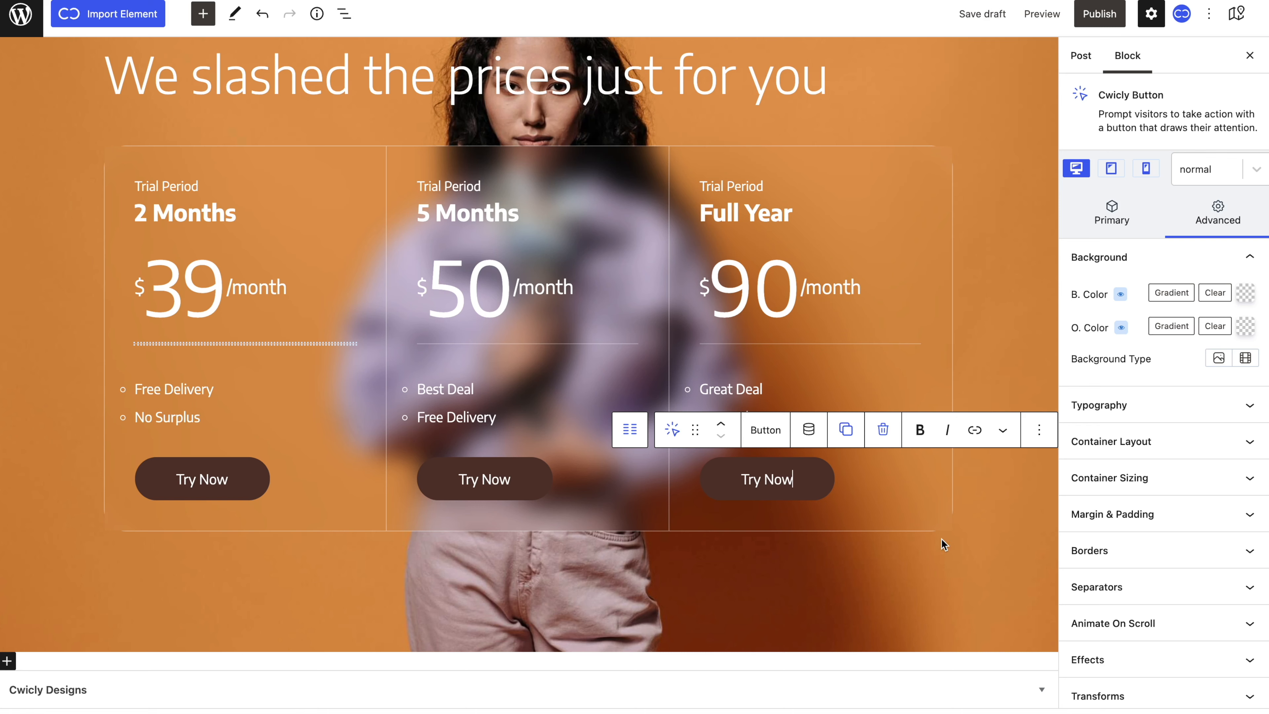
Set the overflow of the columns block that holds the three pricing columns to hidden.
left_click(920, 510)
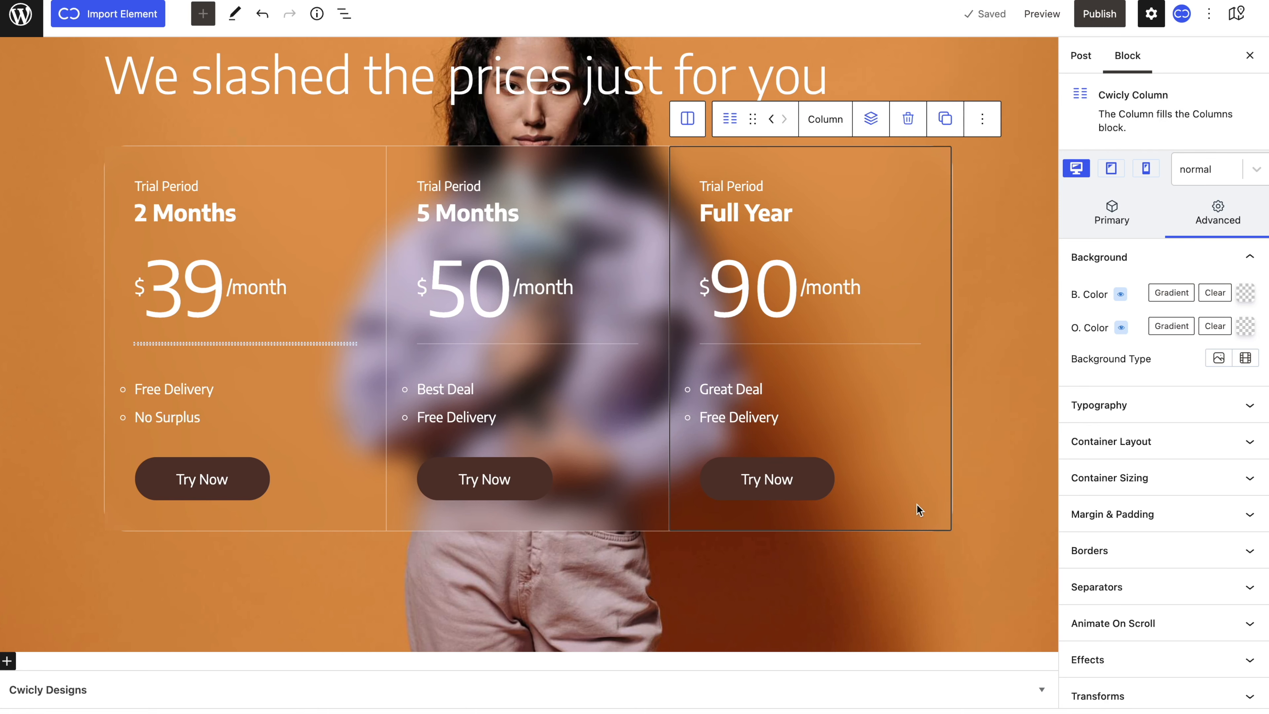
left_click(701, 124)
left_click(1029, 515)
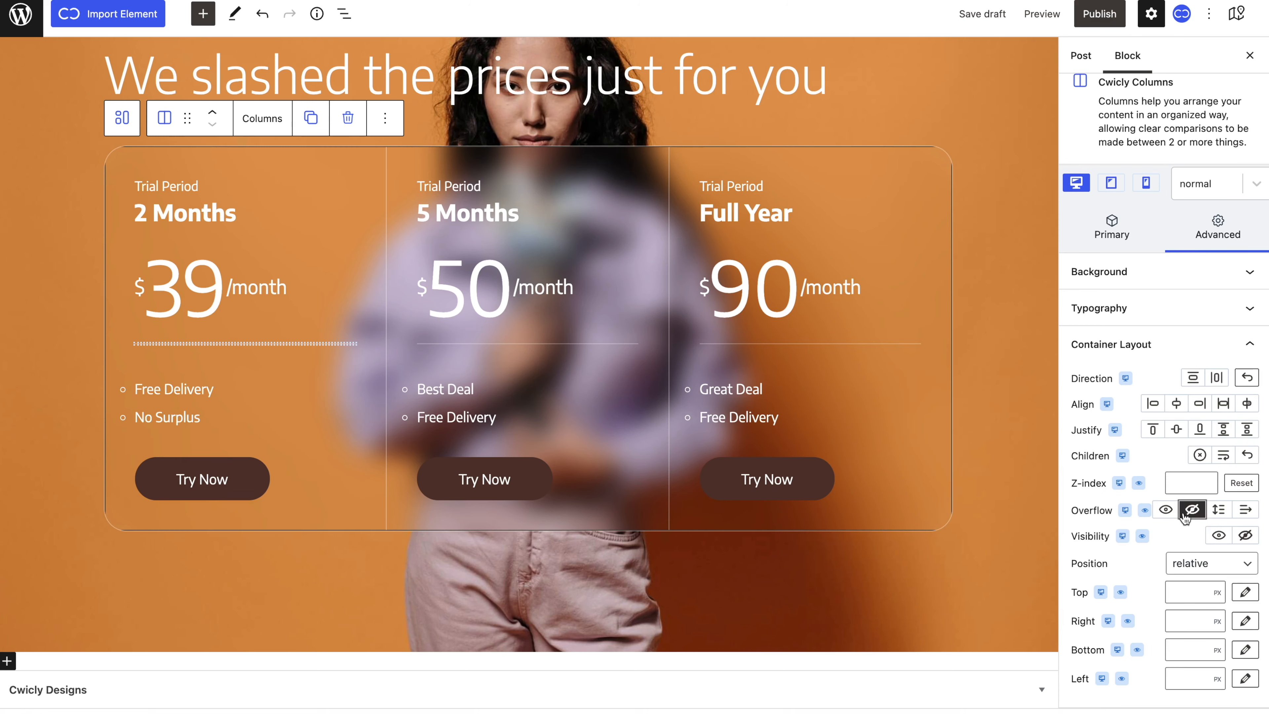
Check the section's layout in the tablet and mobile views and return to the desktop view.
left_click(1031, 563)
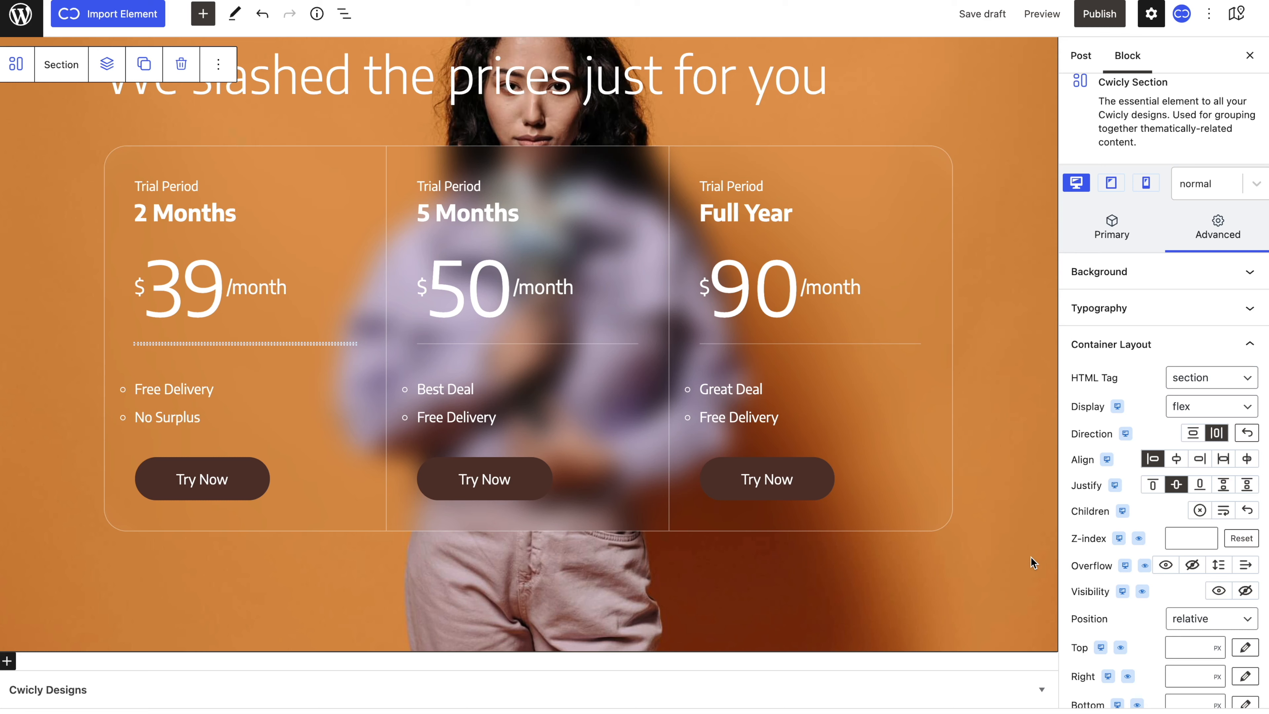
left_click(1113, 183)
left_click(1146, 183)
scroll(639, 324, "down", 5)
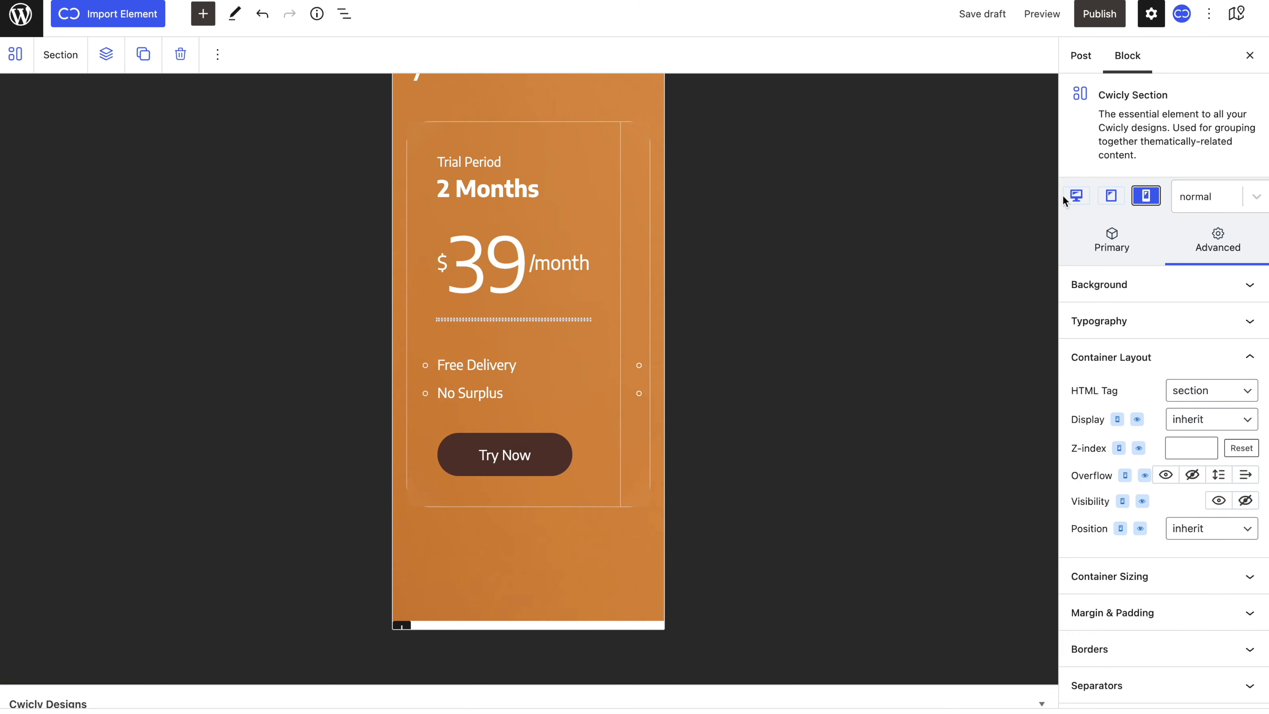
left_click(1075, 196)
Turn off Auto Grid for the columns block in the desktop view.
left_click(853, 272)
left_click(673, 196)
left_click(1072, 241)
scroll(1081, 270, "down", 3)
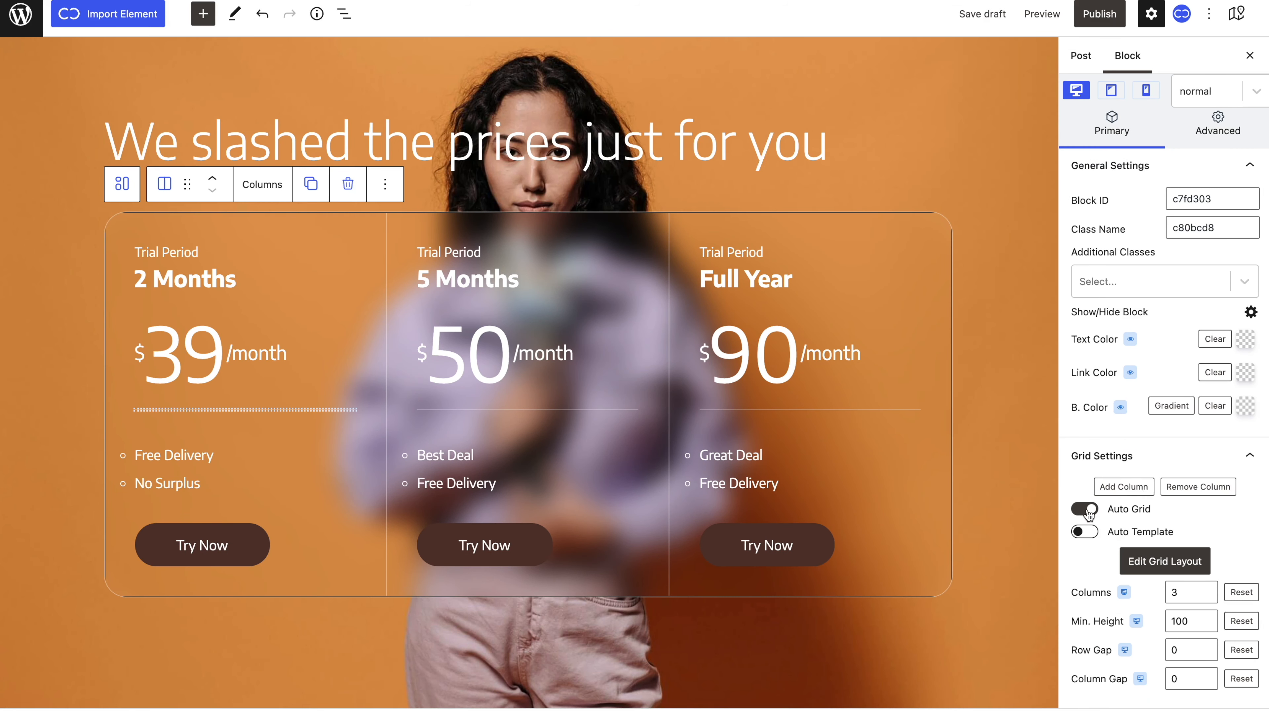
left_click(1088, 511)
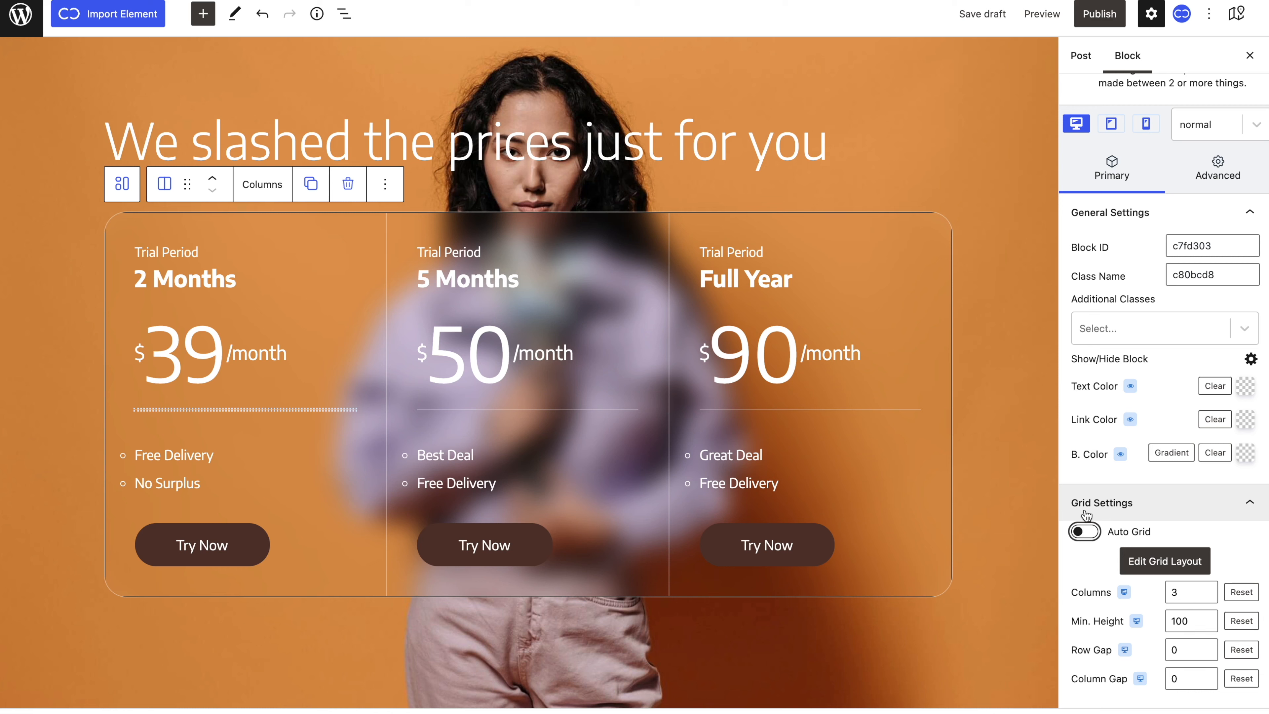
In the tablet view, edit the columns block's grid layout and set it to 4 columns.
left_click(1111, 124)
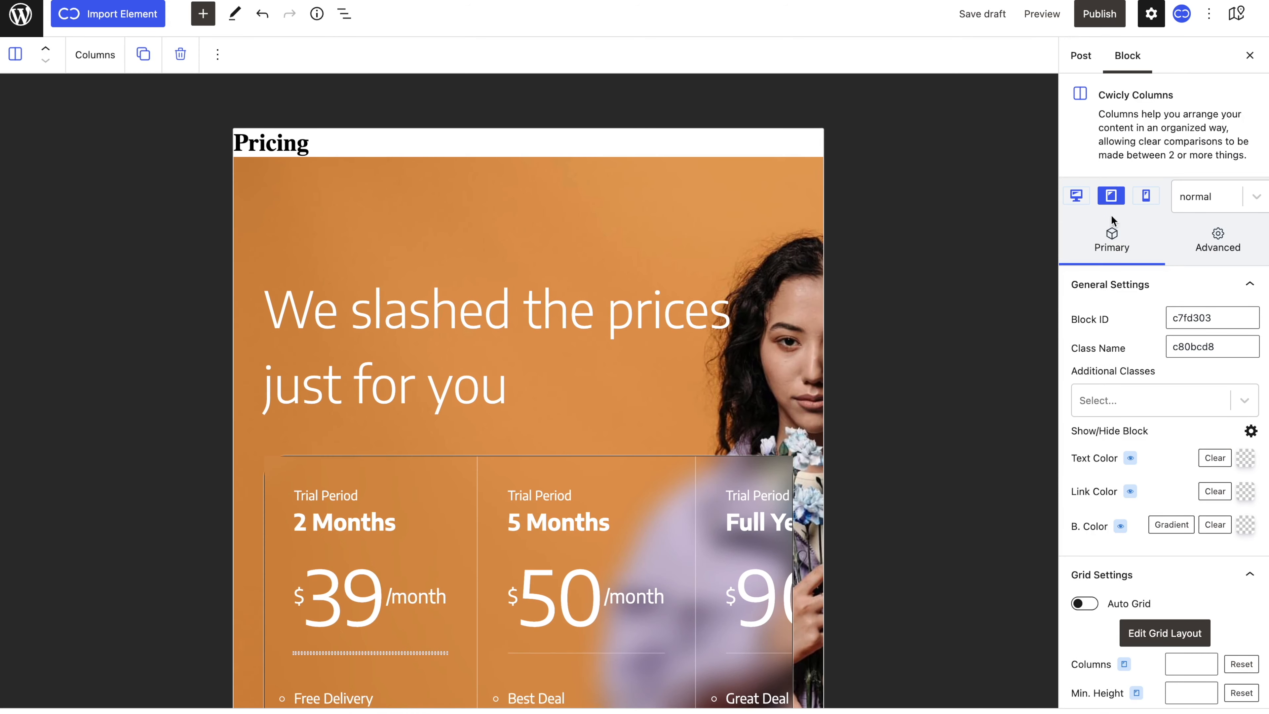
scroll(1130, 453, "down", 2)
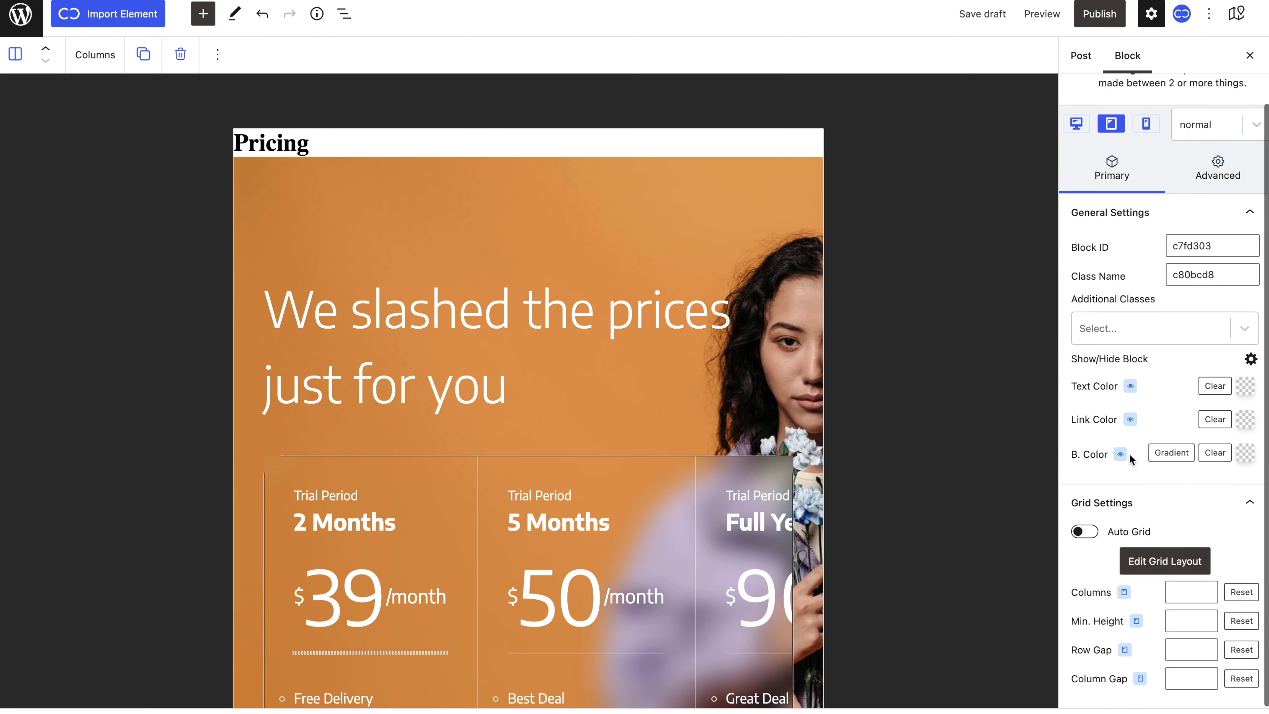
left_click(1151, 572)
left_click(552, 348)
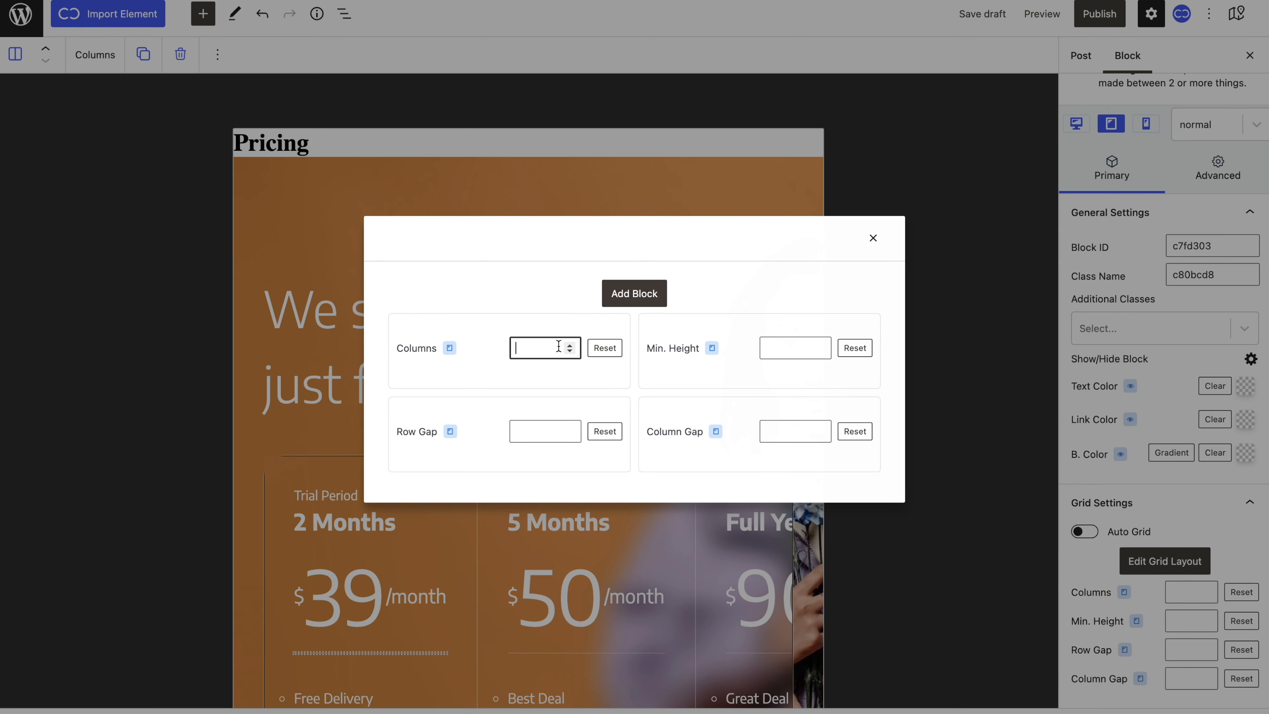
type("4")
Arrange the tablet grid so blocks 1 and 2 each span two columns and block 3 spans all four columns on the second row.
left_click_drag(684, 481, 445, 545)
left_click_drag(550, 468, 678, 468)
left_click_drag(506, 478, 627, 480)
left_click_drag(753, 479, 878, 483)
left_click_drag(507, 555, 876, 554)
left_click(873, 165)
scroll(678, 386, "down", 8)
scroll(677, 386, "down", 2)
scroll(678, 388, "down", 1)
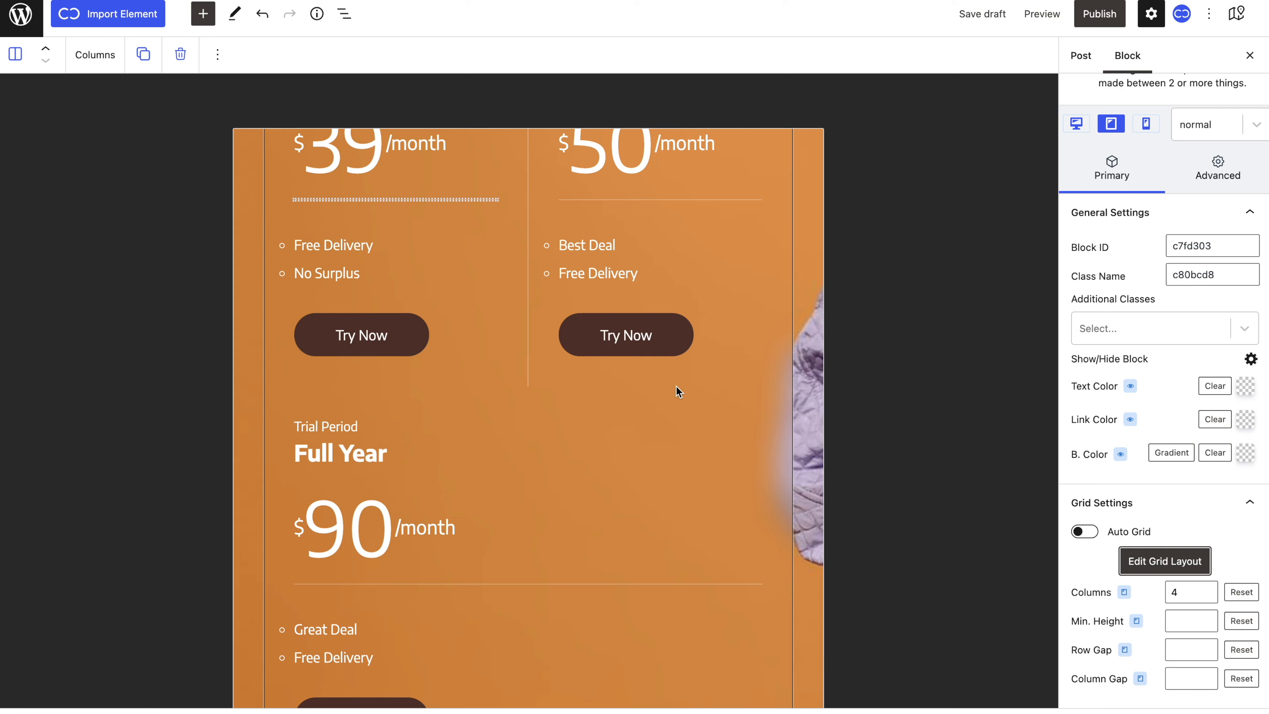
scroll(677, 390, "down", 2)
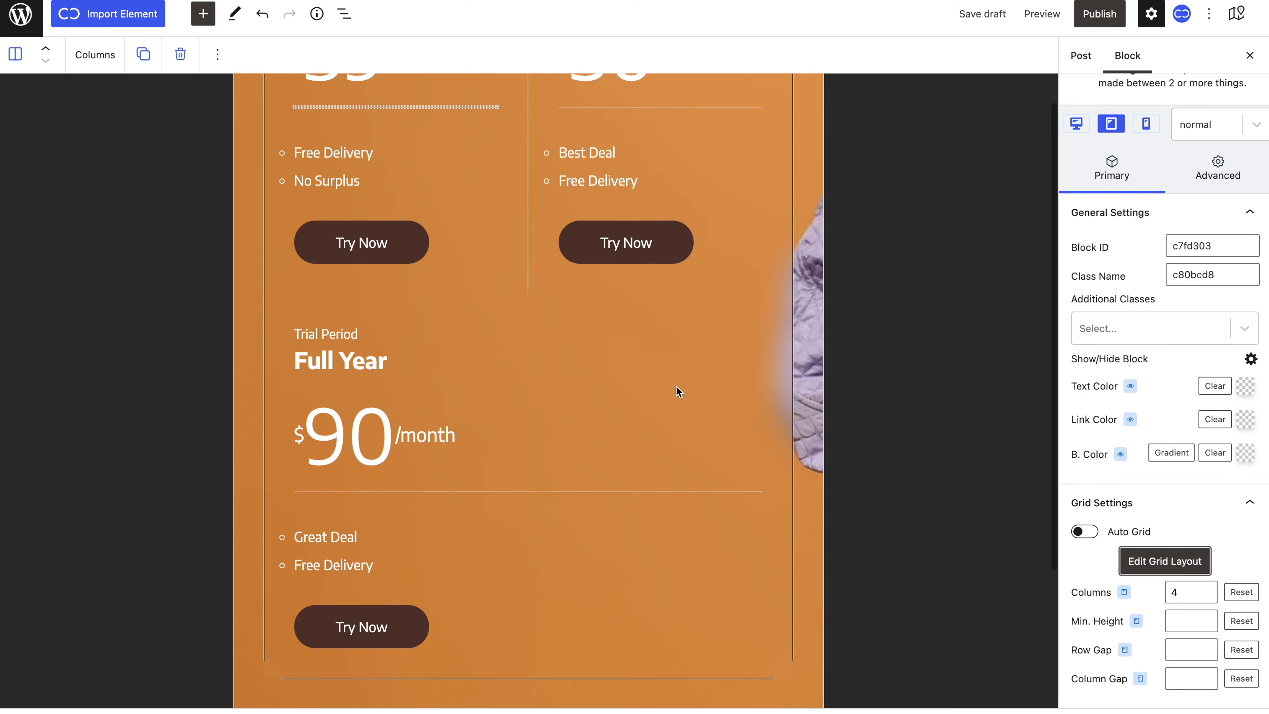
Unlink the Full Year column's border widths in the tablet view and set its top border to 1 px.
left_click(677, 392)
left_click(1204, 220)
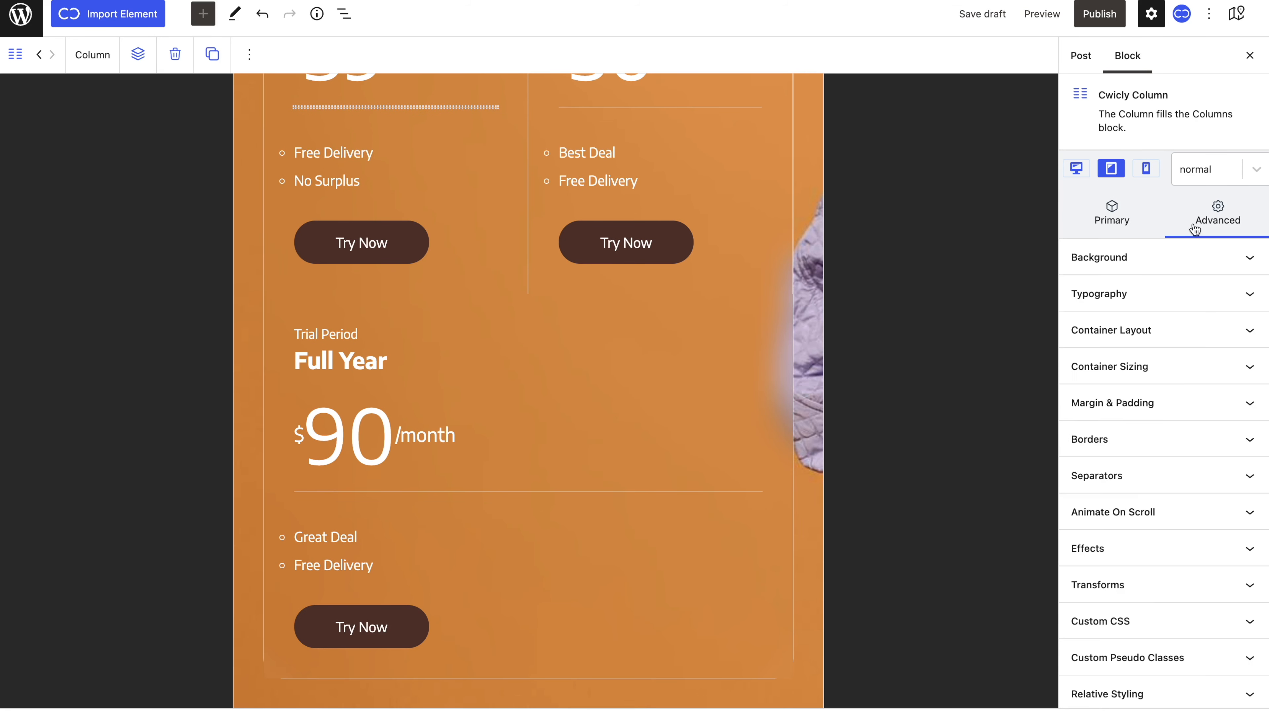
left_click(1189, 439)
left_click(1245, 522)
left_click(1097, 550)
type("1")
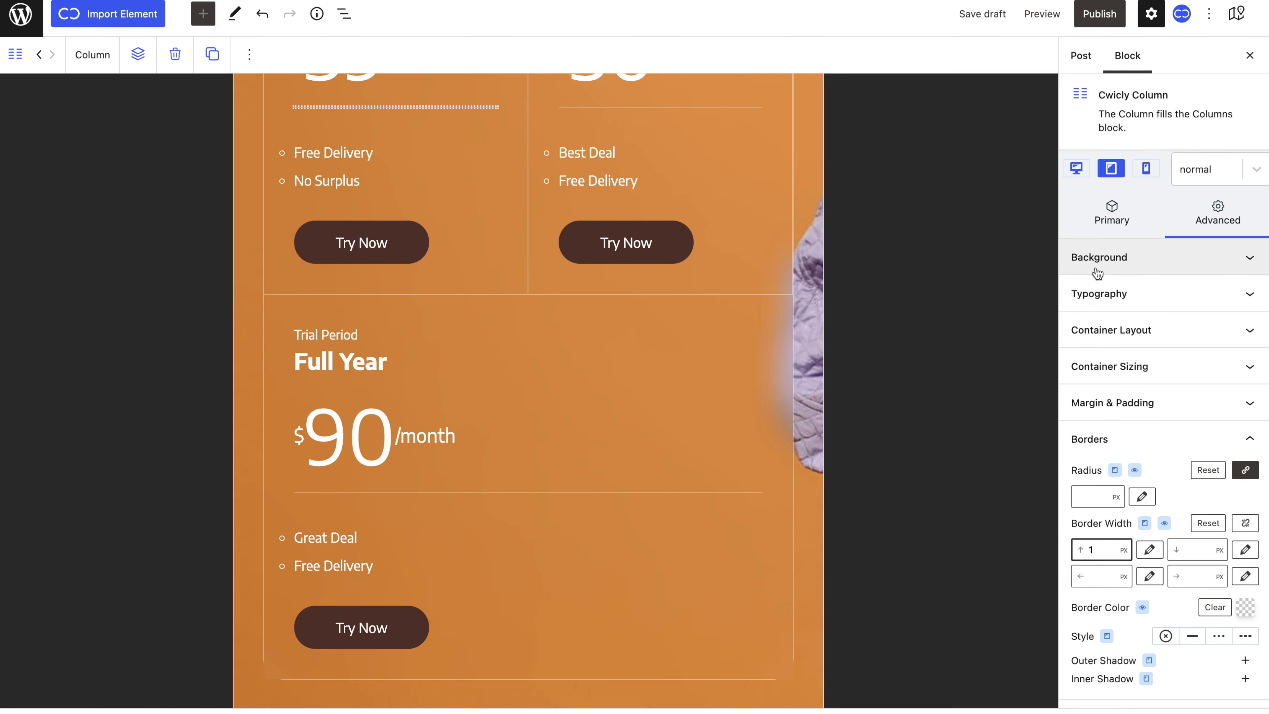
In the mobile view, set the columns block's grid layout to 1 column.
left_click(1146, 171)
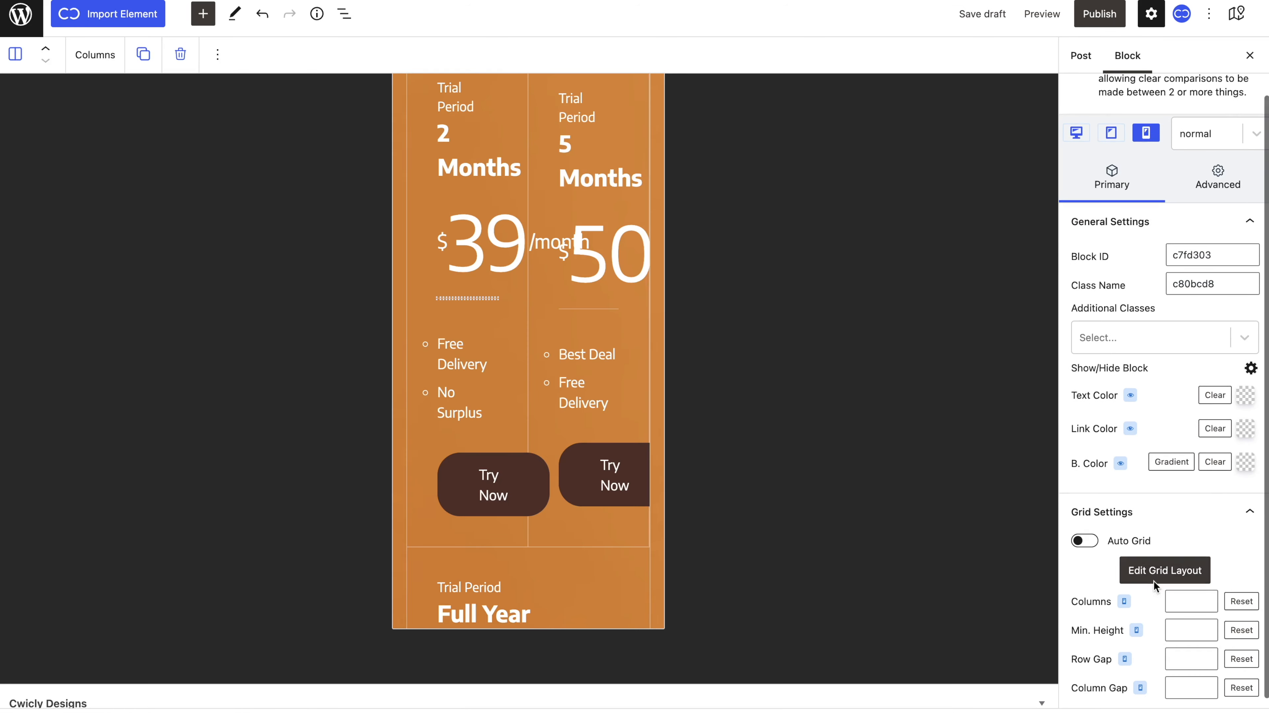
left_click(1154, 582)
left_click(570, 344)
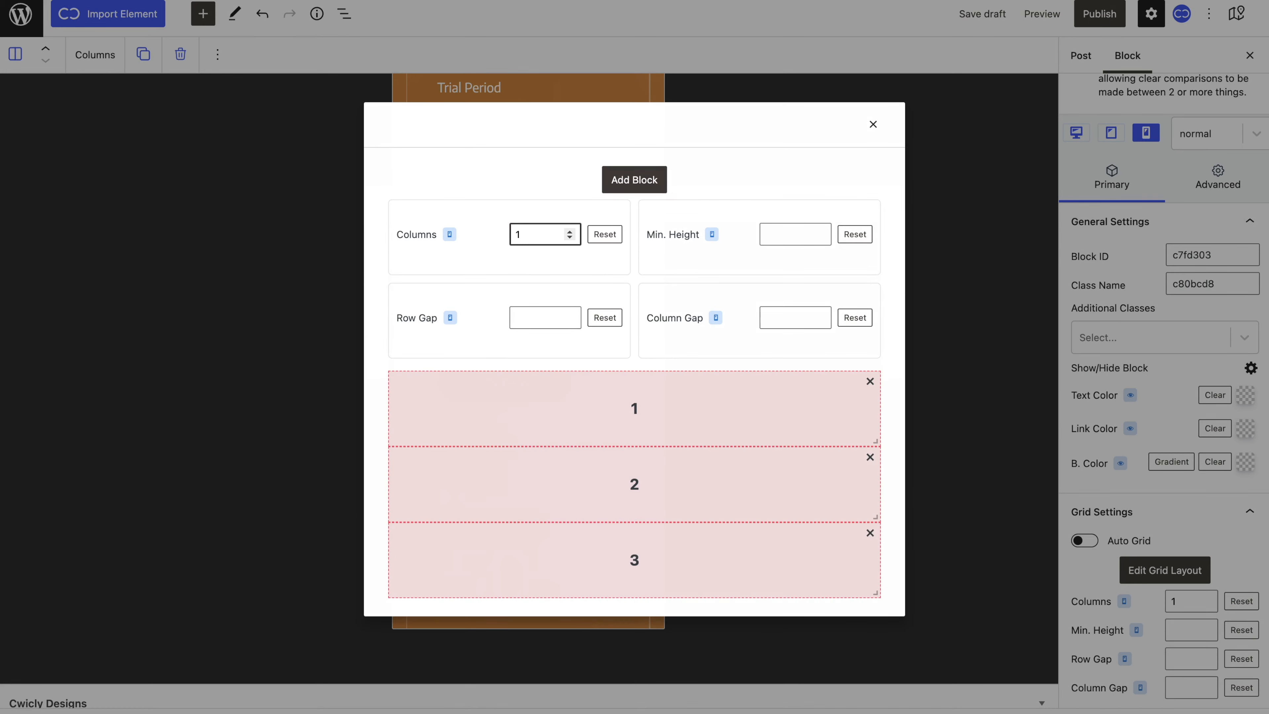
left_click(874, 126)
scroll(596, 252, "down", 6)
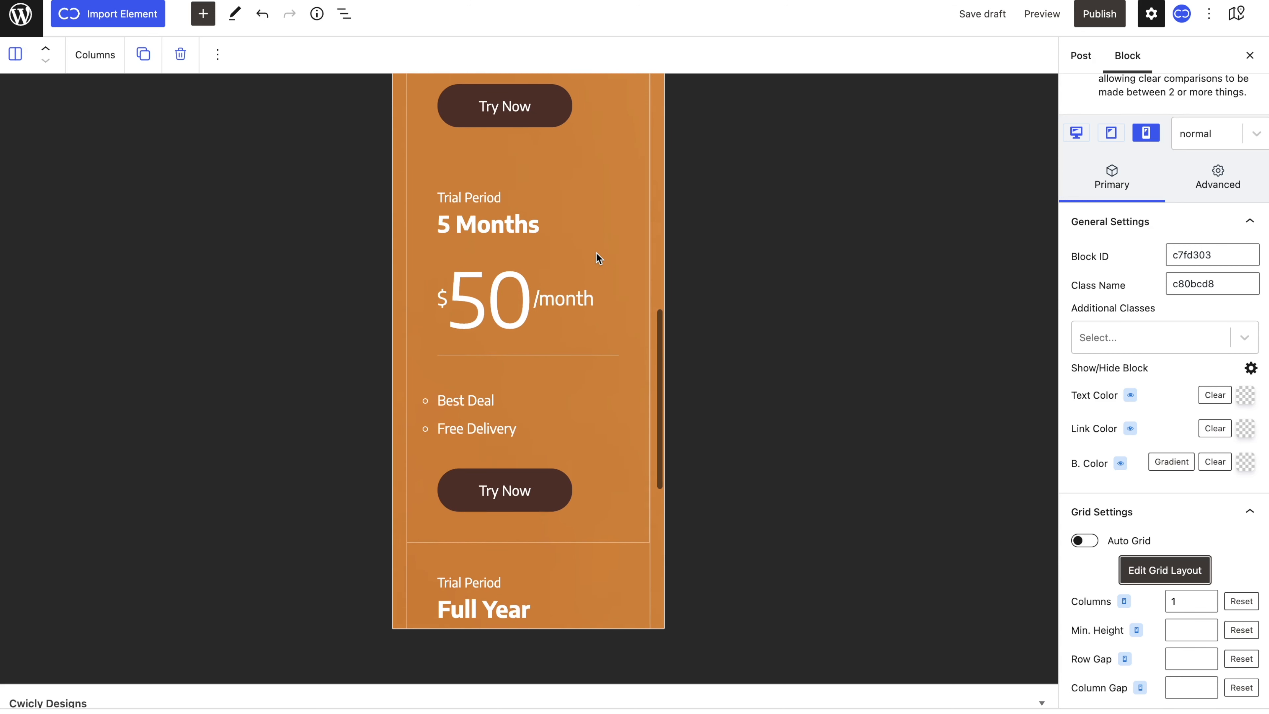
Unlink the 5 Months column's border widths in the mobile view and set its top border to 1 px.
left_click(596, 252)
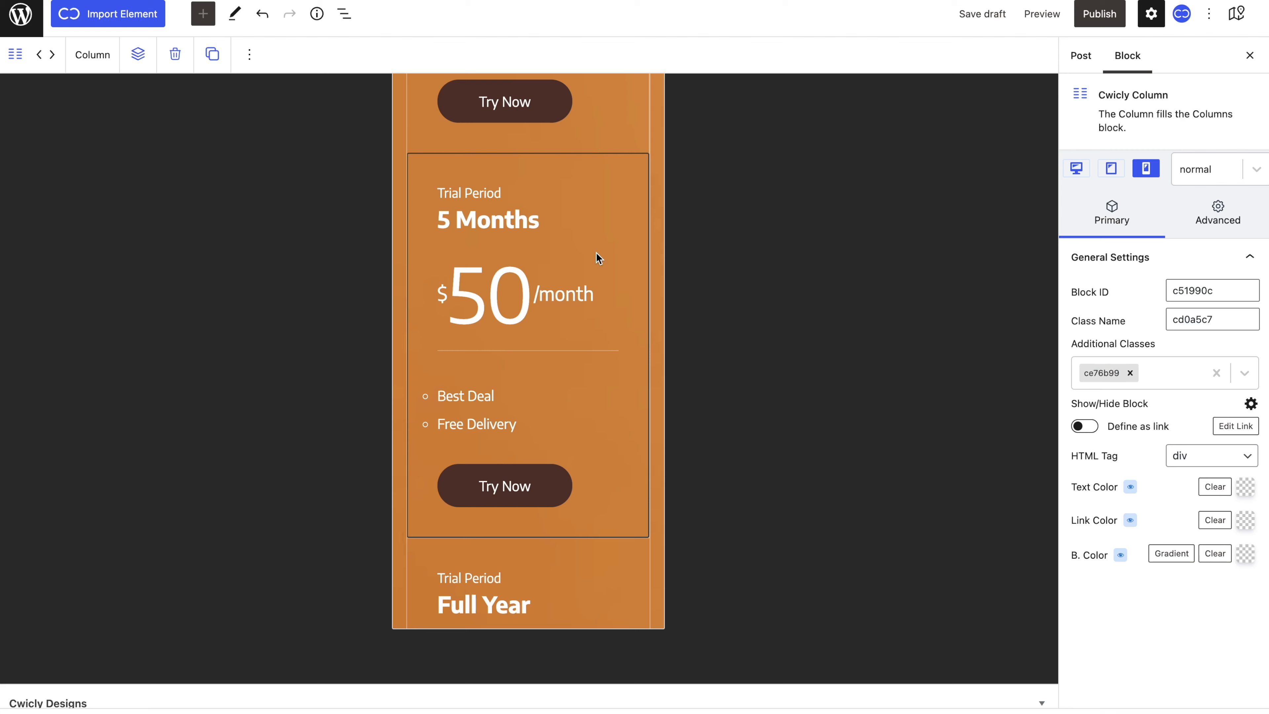
left_click(1189, 227)
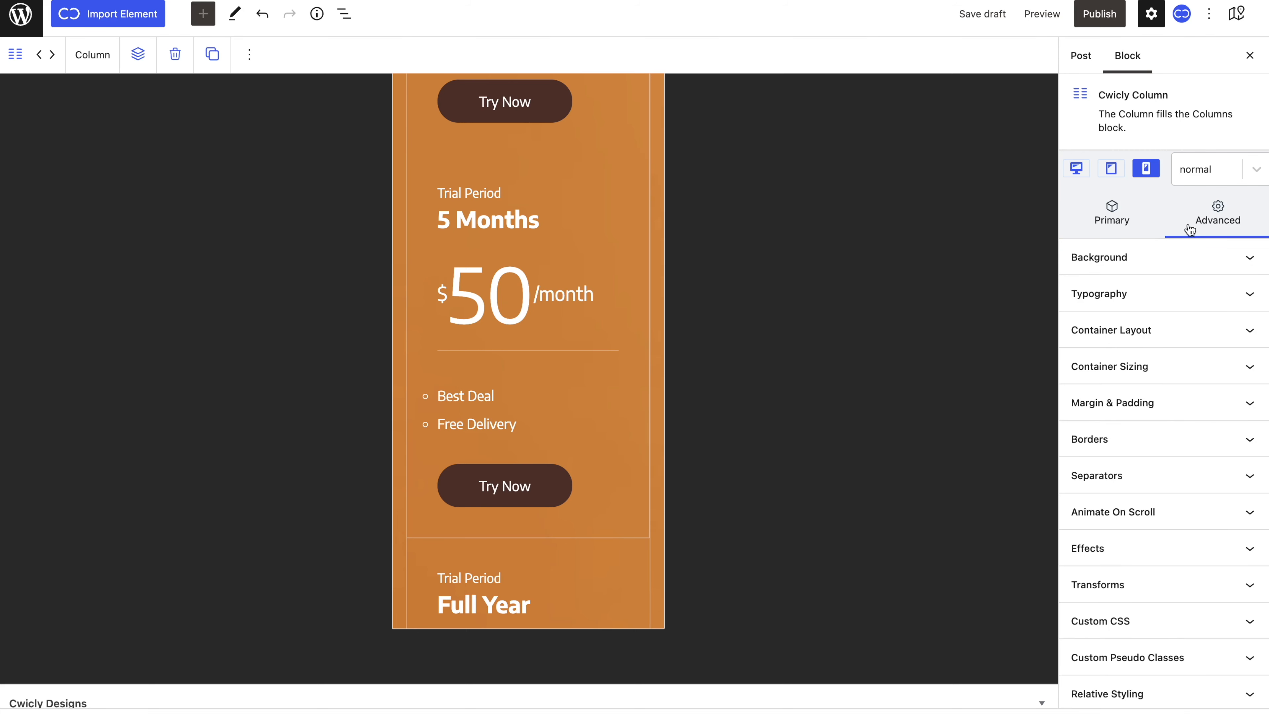
left_click(1128, 438)
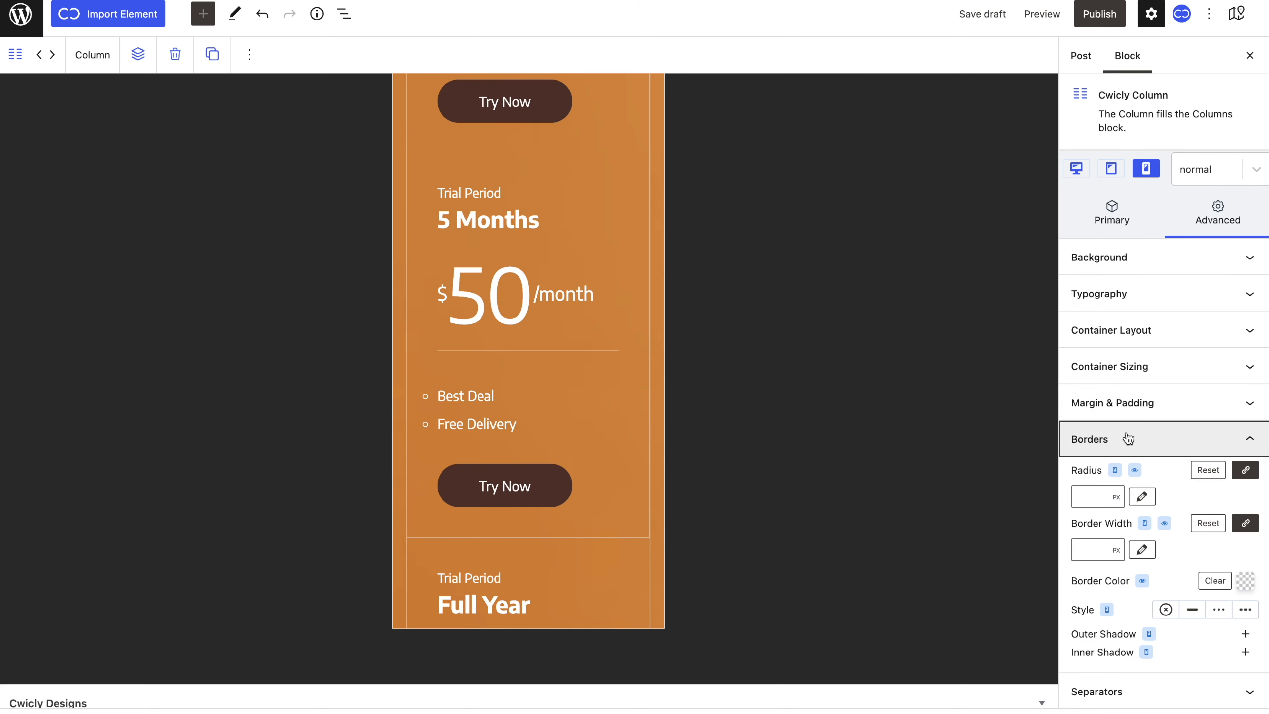
left_click(1250, 525)
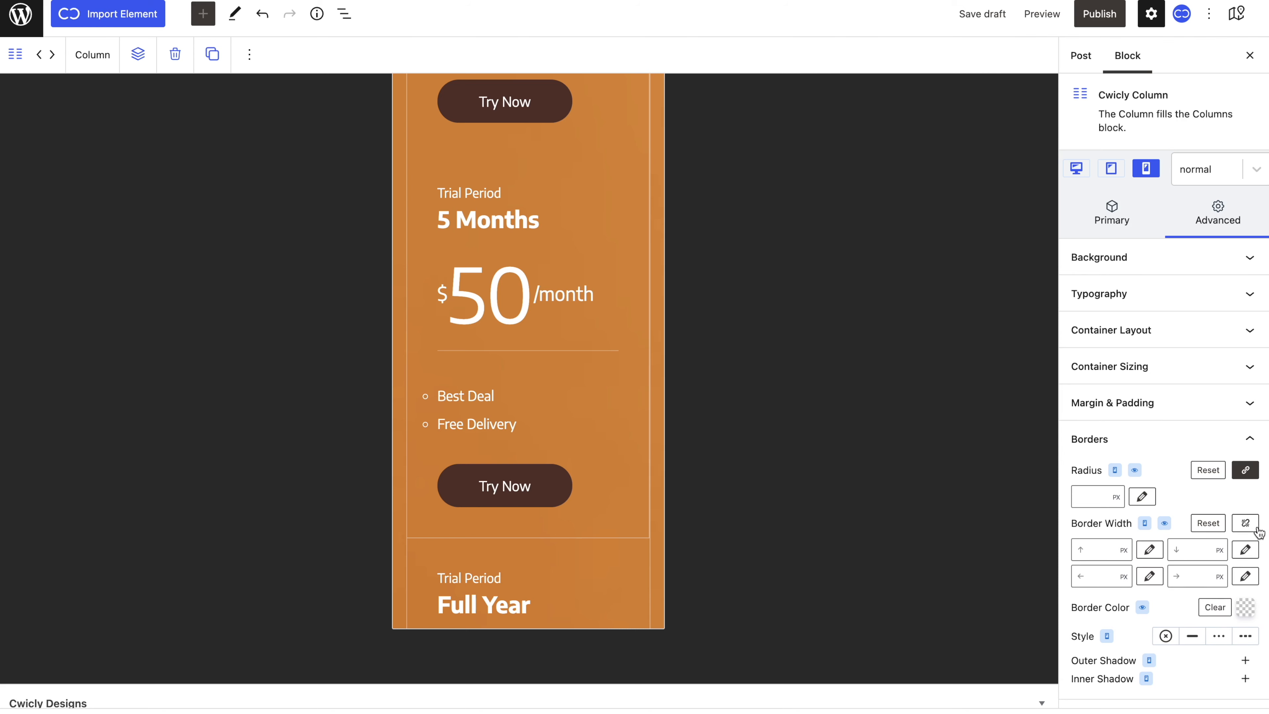
left_click(1099, 550)
type("1")
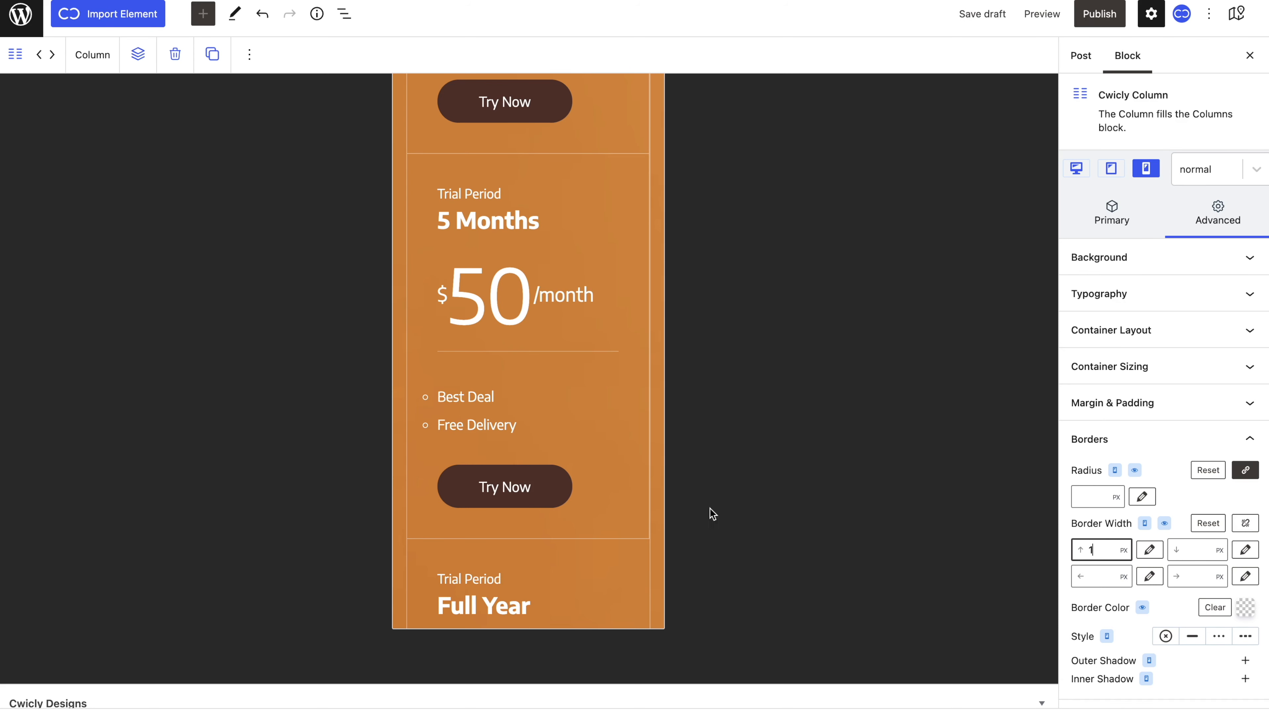
Select the "We slashed the prices just for you" heading in the mobile view.
scroll(647, 515, "up", 10)
scroll(647, 515, "up", 4)
left_click(495, 308)
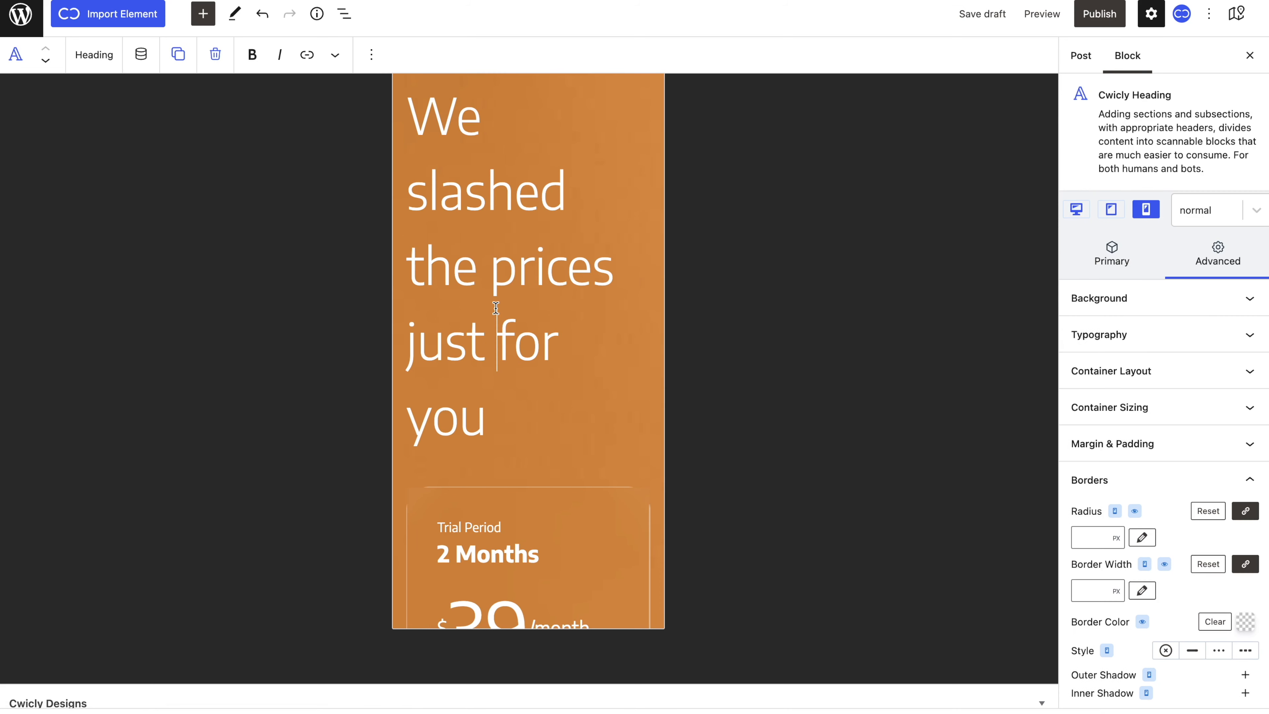